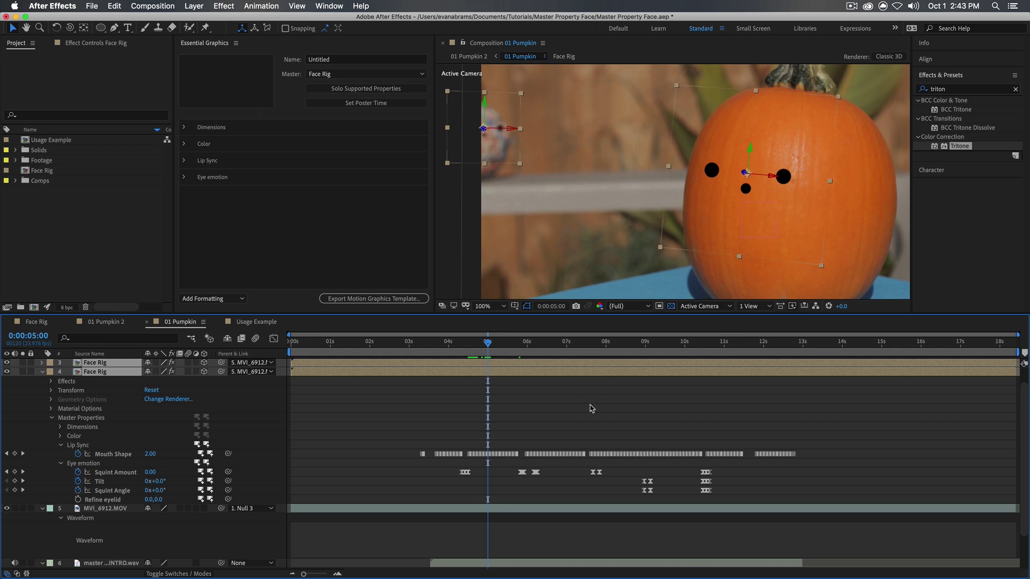
# - Preview the pumpkin face animation in 01 Pumpkin, then examine the circle and triangle characters in the Usage Example composition
pyautogui.click(591, 409)
pyautogui.moveTo(499, 348); pyautogui.dragTo(556, 358)
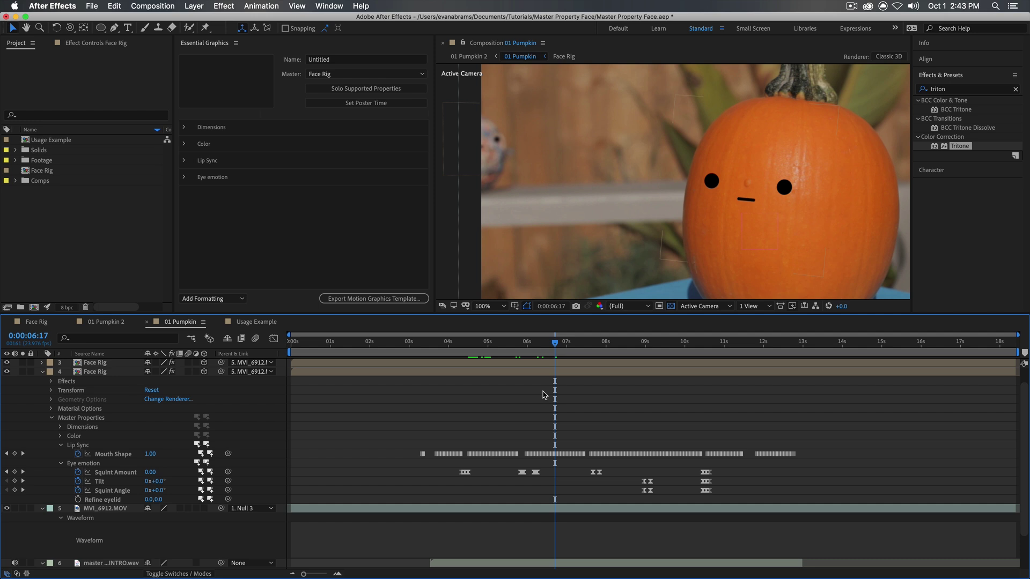
pyautogui.click(252, 325)
pyautogui.scroll(2, 685, 184)
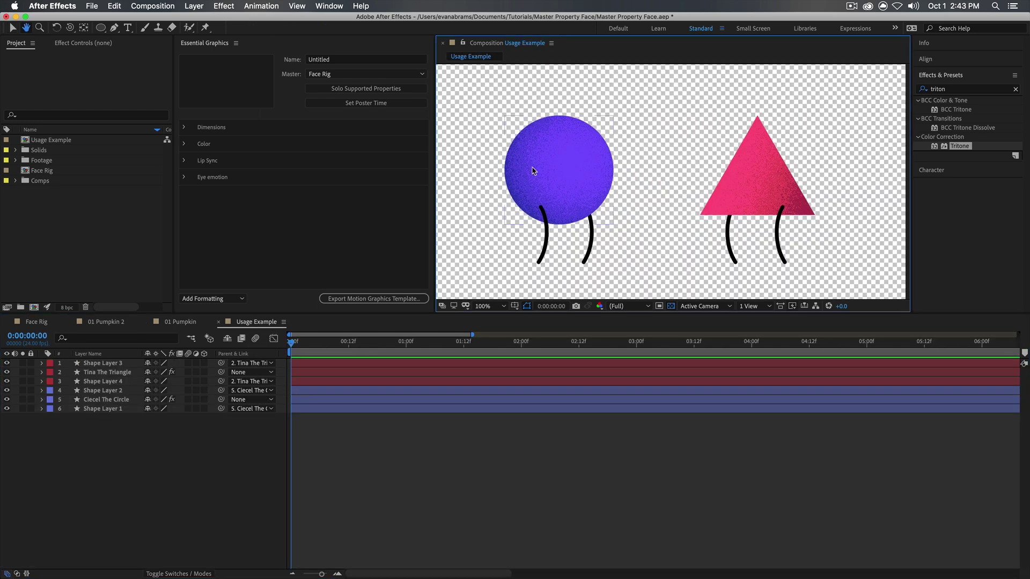
pyautogui.press('v')
pyautogui.click(558, 169)
pyautogui.click(765, 169)
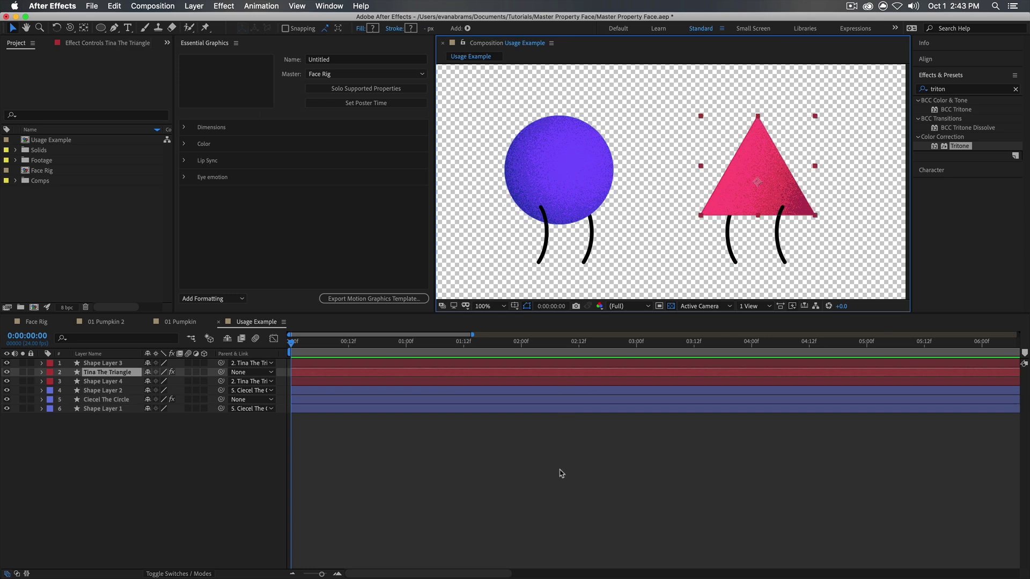
pyautogui.click(561, 457)
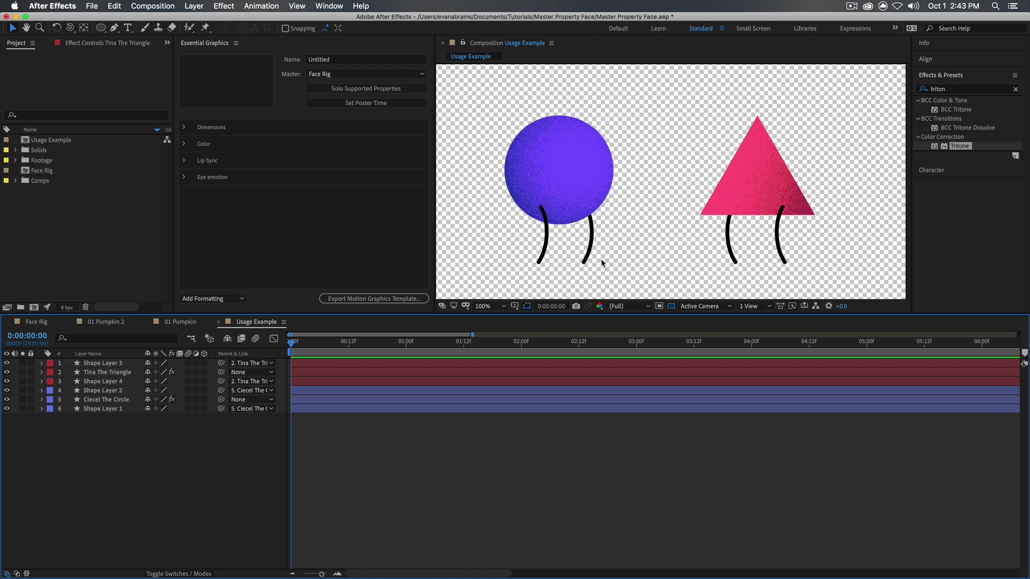
# - Create a new 1080 x 1080 px composition at 24 fps with a duration of 0:00:25:10
pyautogui.click(106, 217)
pyautogui.click(34, 307)
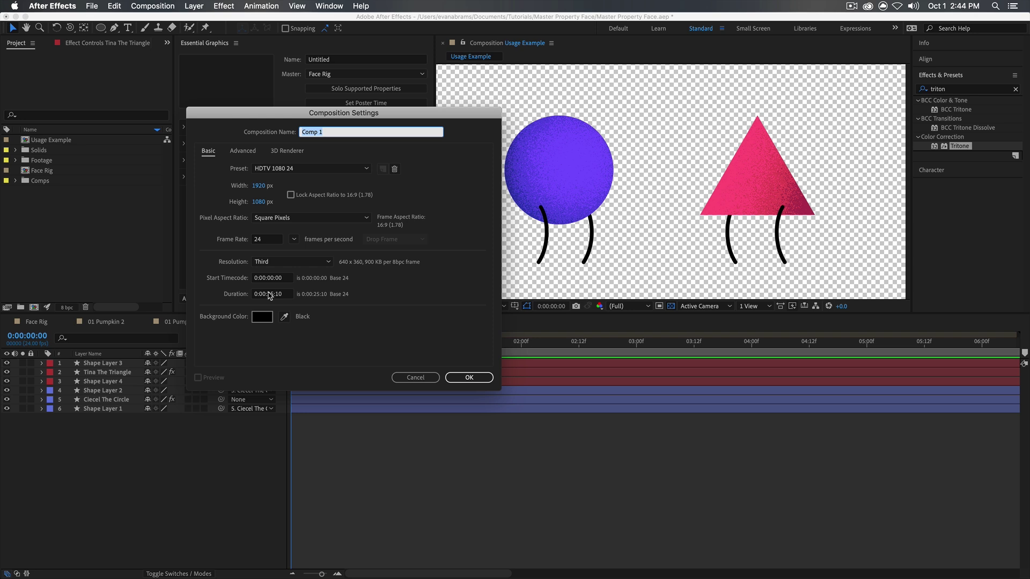
pyautogui.press('Return')
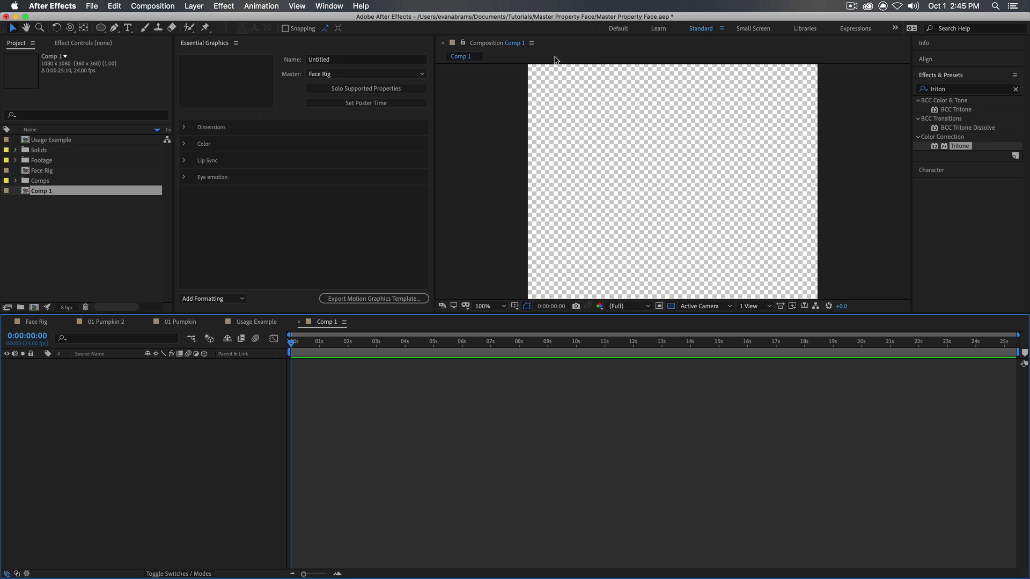
# - Rename the new composition as Example
pyautogui.click(315, 78)
pyautogui.click(244, 221)
pyautogui.click(98, 188)
pyautogui.press('Return')
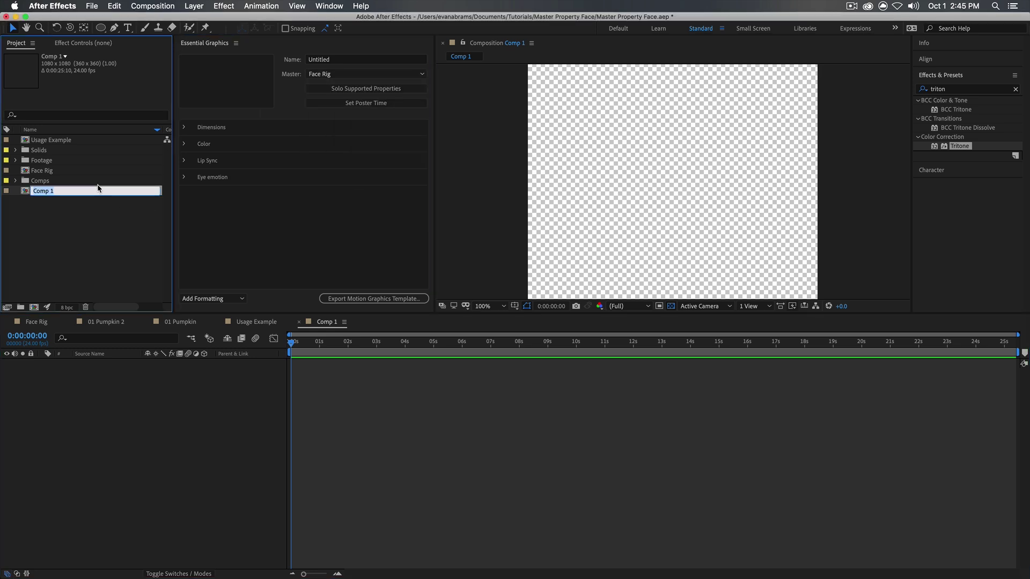
pyautogui.write('Example')
pyautogui.press('Return')
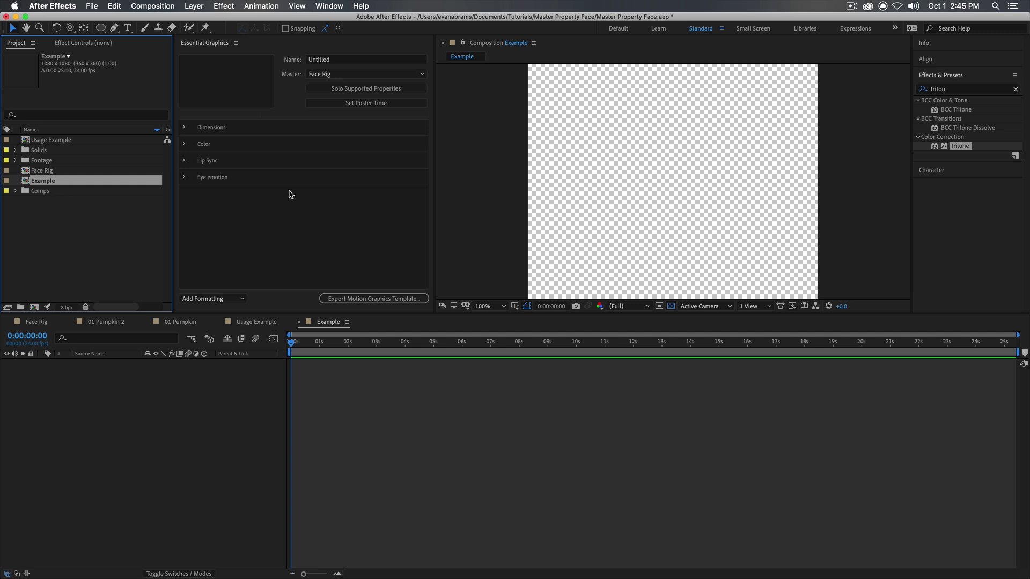
# - Set Example as the master composition for Essential Graphics
pyautogui.click(222, 46)
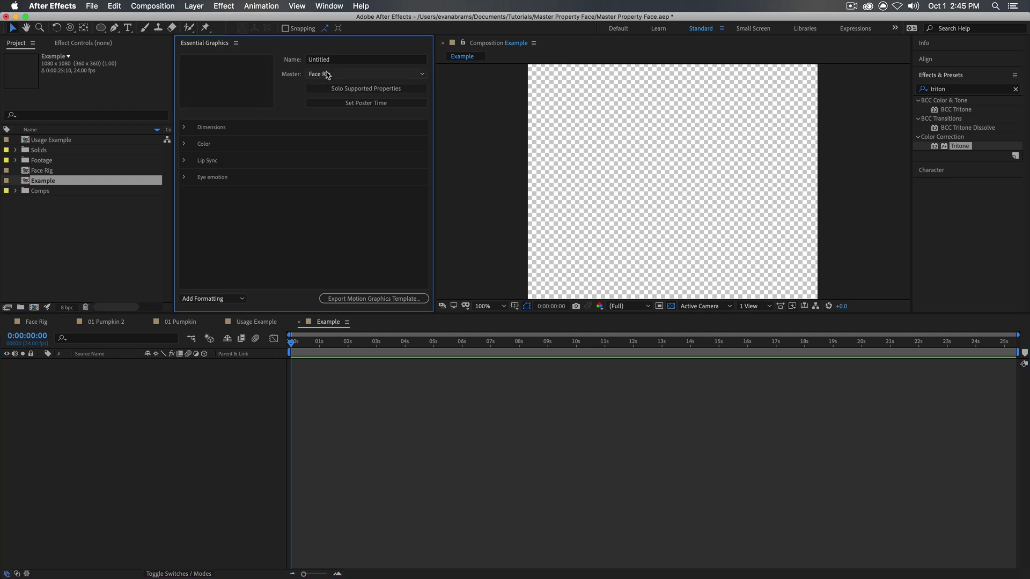
pyautogui.click(321, 73)
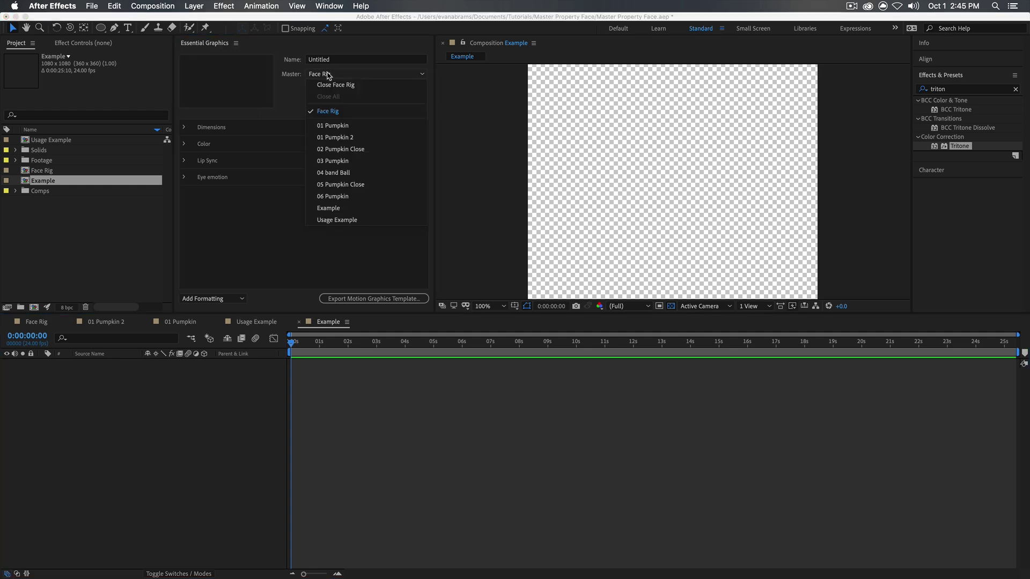
pyautogui.click(334, 209)
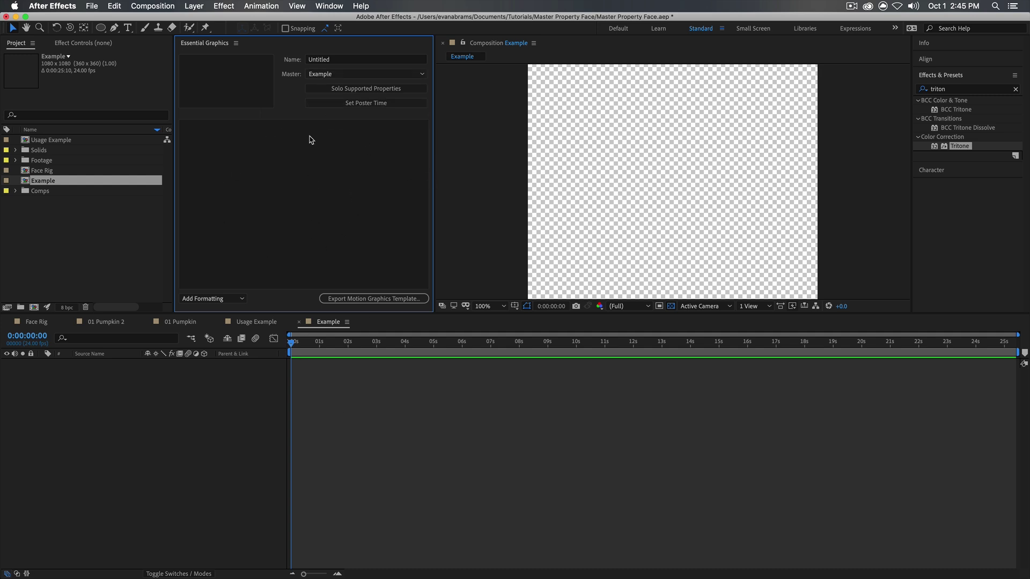
pyautogui.click(317, 430)
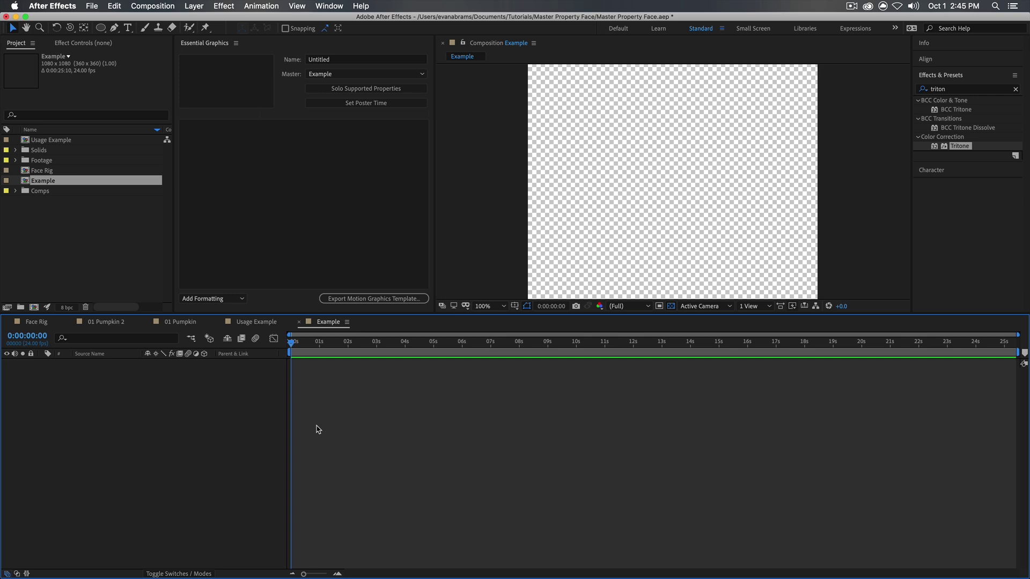
# - Add a null object to the Example composition and name it Reference Point
pyautogui.rightClick(171, 419)
pyautogui.moveTo(182, 424)
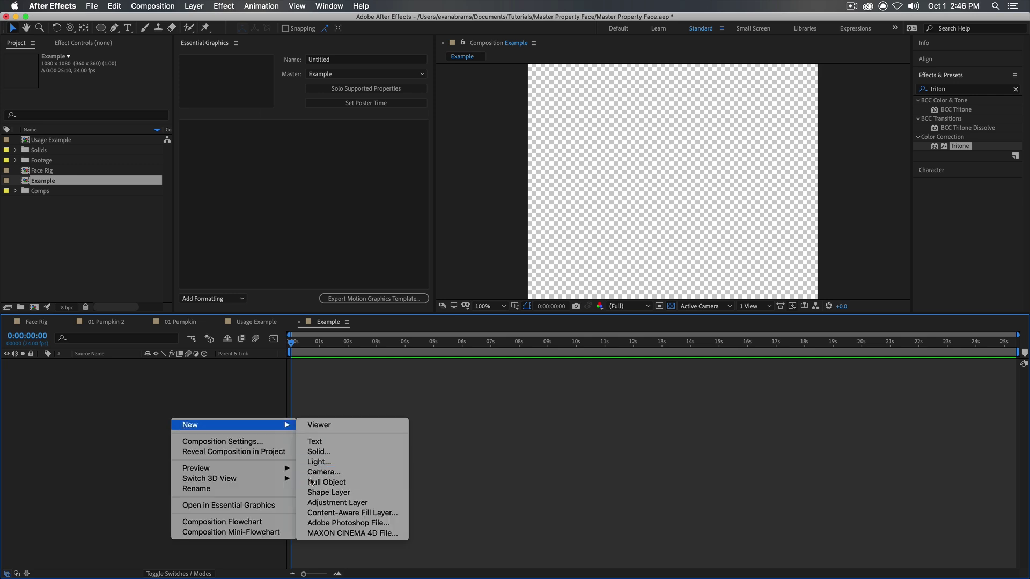
pyautogui.click(322, 483)
pyautogui.press('Return')
pyautogui.write('Reference Point')
pyautogui.press('Return')
pyautogui.click(548, 472)
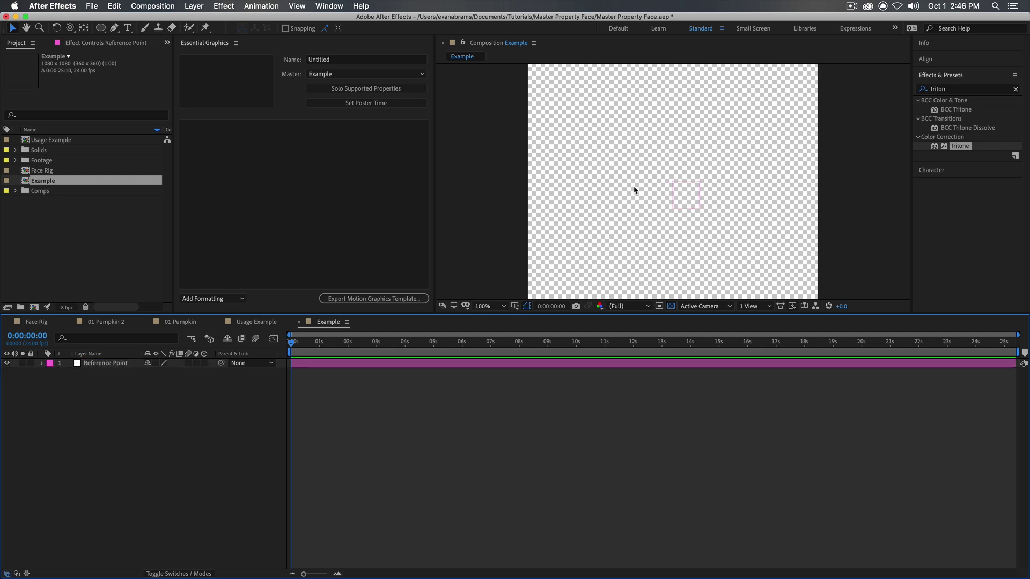
pyautogui.click(687, 188)
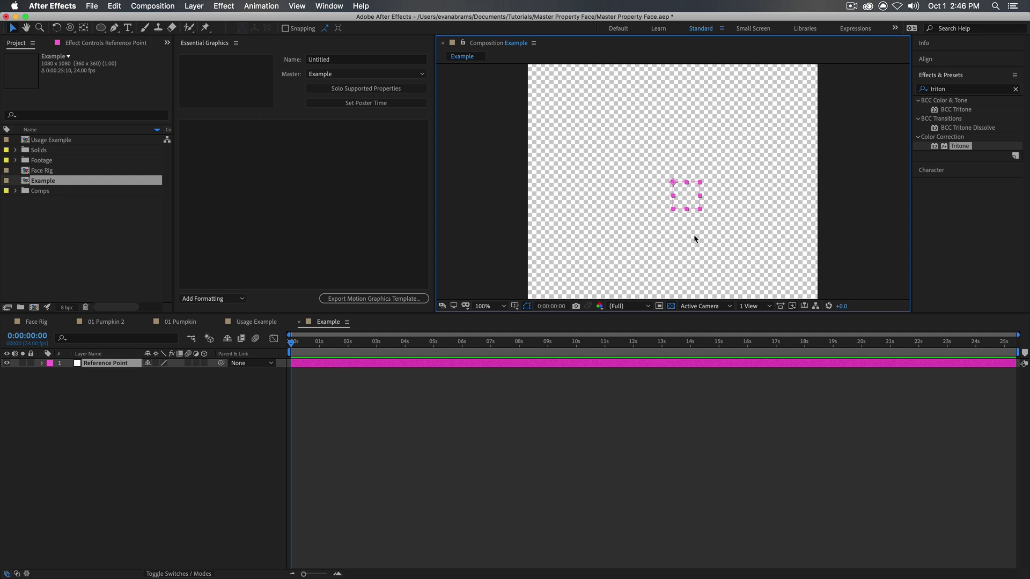
pyautogui.click(670, 170)
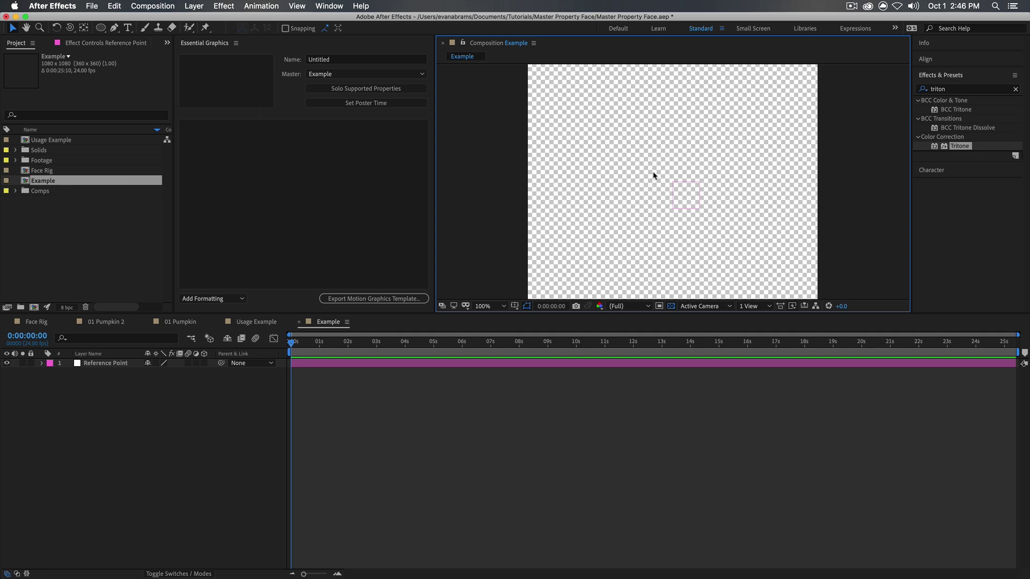
pyautogui.click(692, 207)
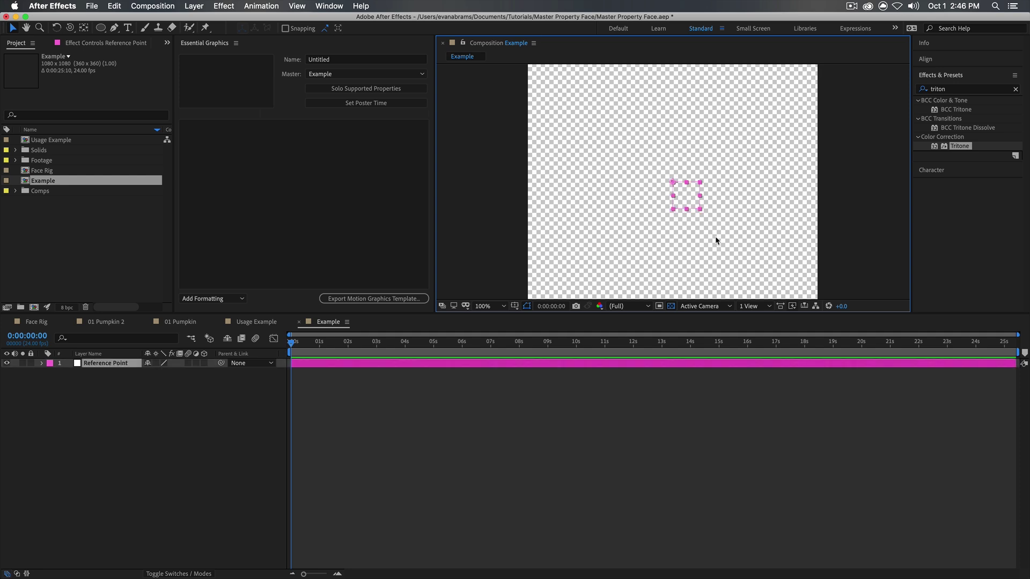
pyautogui.click(293, 409)
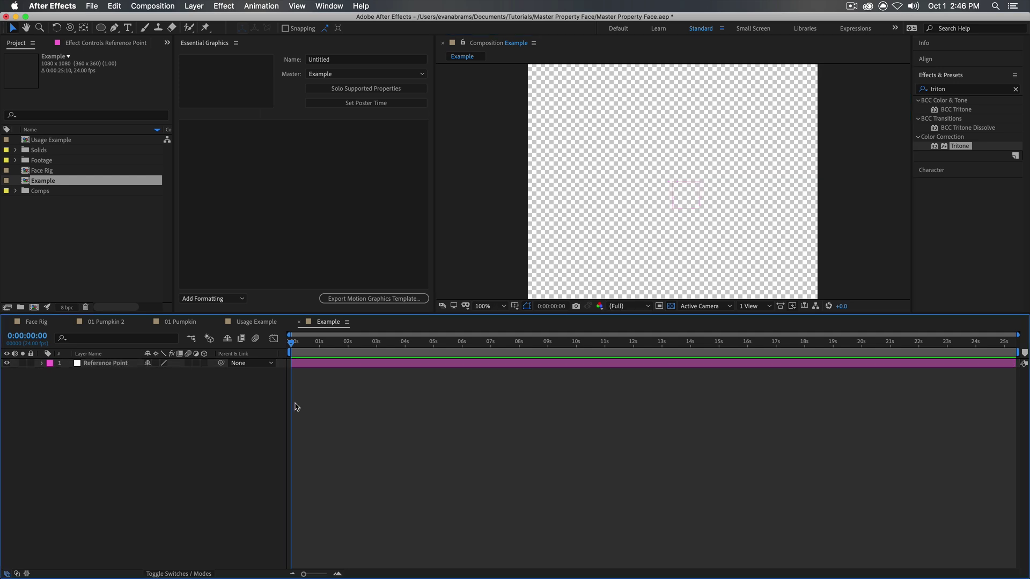
# - Duplicate the Reference Point null and rename the copy Eye Ctrl
pyautogui.click(123, 363)
pyautogui.hotkey('ctrl', 'd')
pyautogui.press('Return')
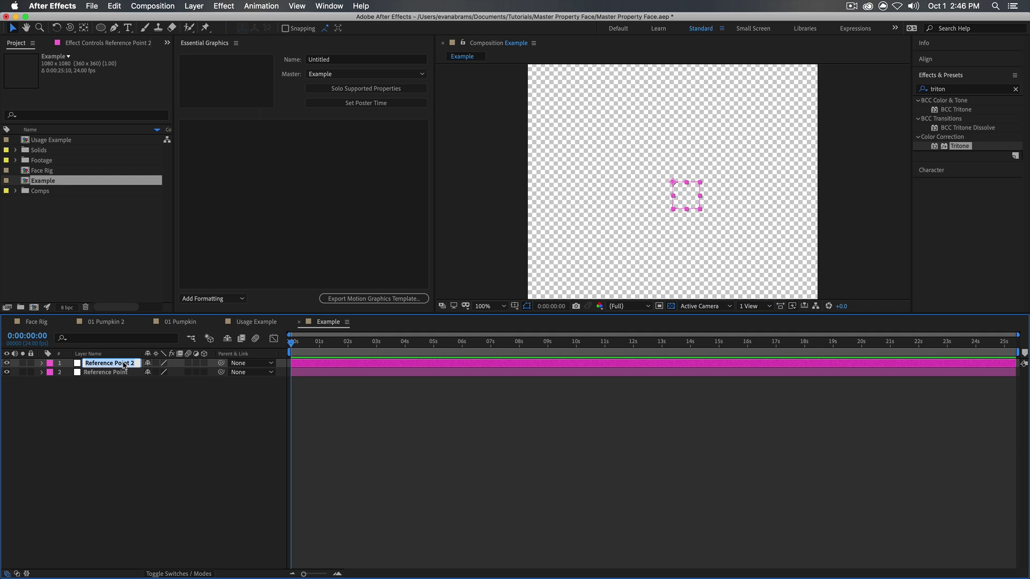
pyautogui.write('Eye Ctrl')
pyautogui.press('Return')
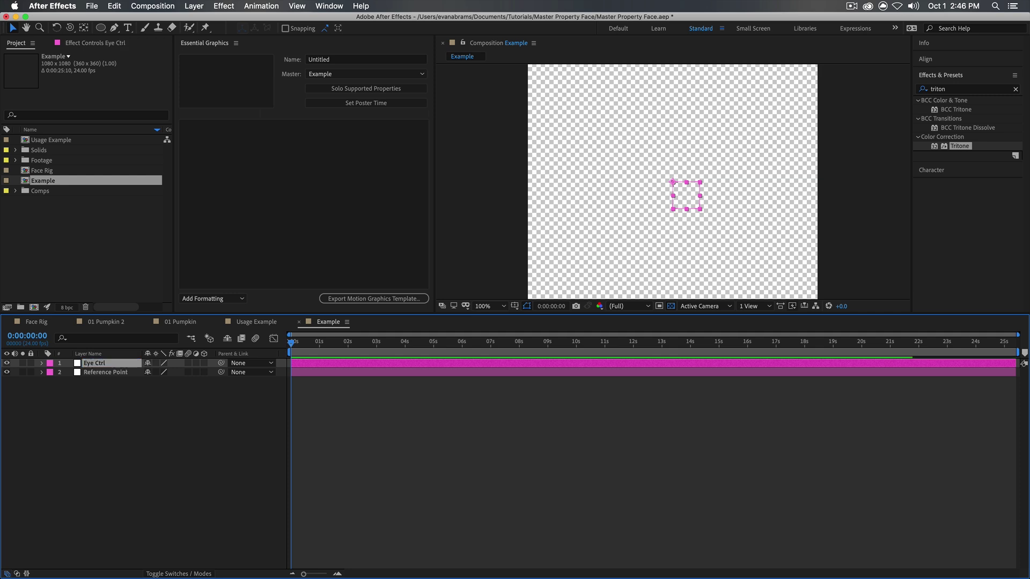
# - Duplicate the Eye Ctrl null and rename the copy Mouth Ctrl
pyautogui.hotkey('ctrl', 'd')
pyautogui.press('Return')
pyautogui.write('Mouth Ctrl')
pyautogui.press('Return')
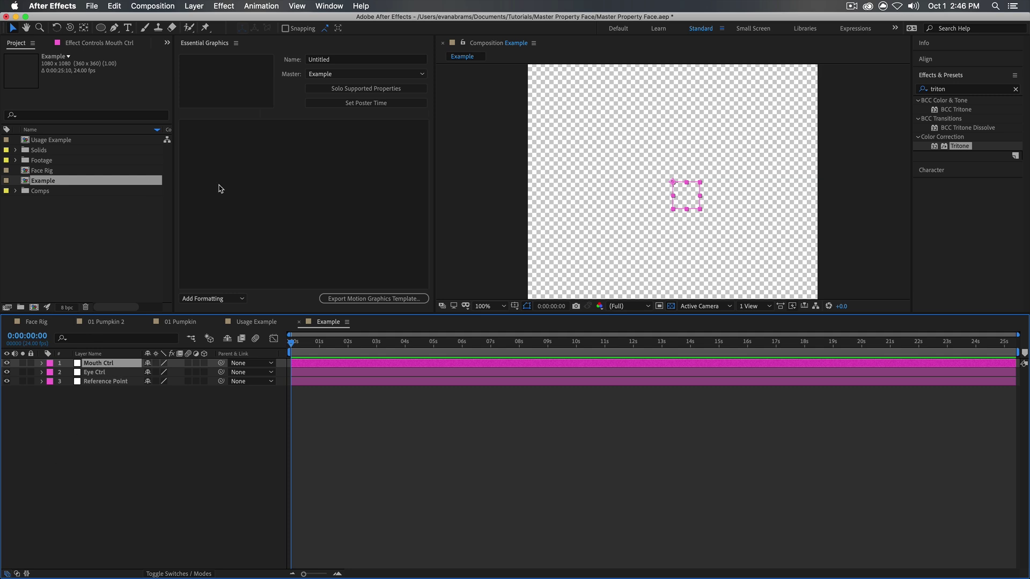
# - Move the Mouth Ctrl null slightly below the reference point and the Eye Ctrl null slightly above it
pyautogui.click(690, 210)
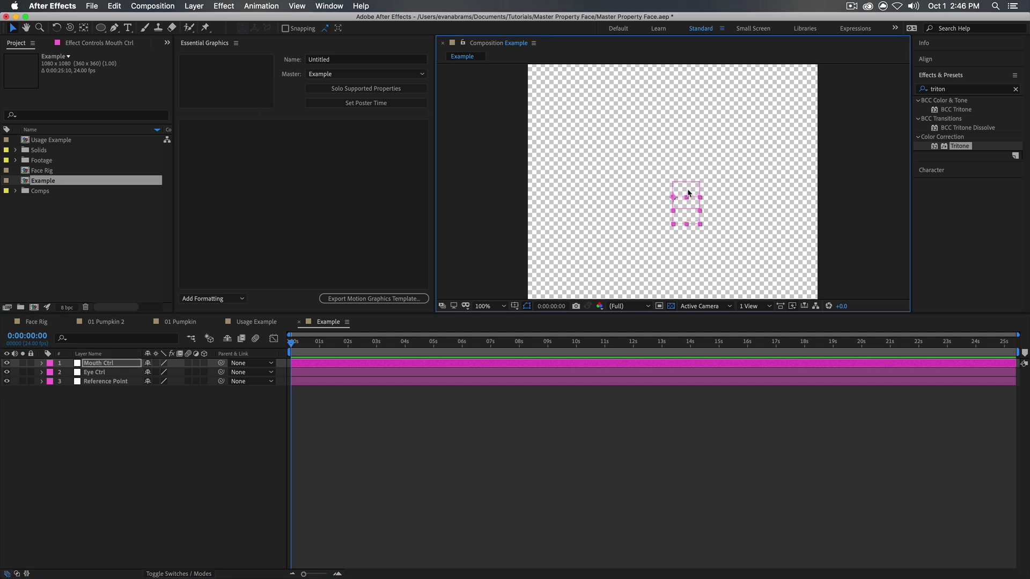
pyautogui.moveTo(689, 192); pyautogui.dragTo(688, 180)
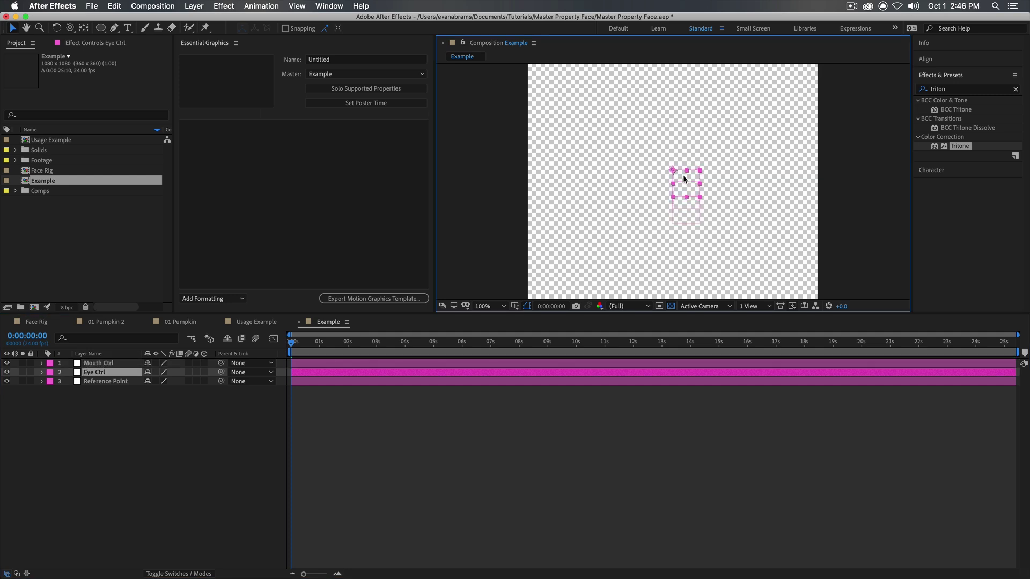
pyautogui.click(505, 457)
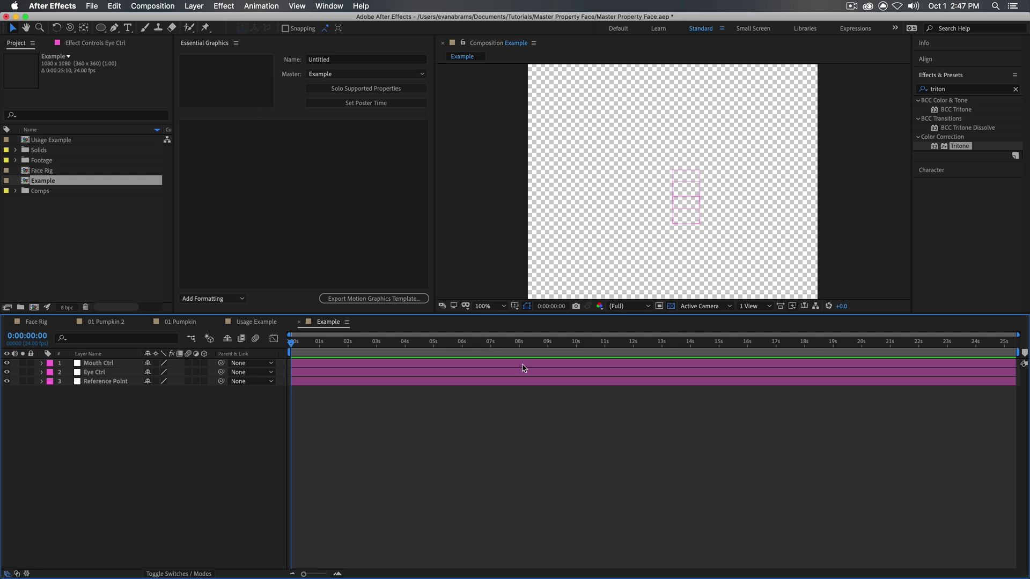
# - Create an ellipse shape layer with a 14 px black stroke and set its path size to 50 x 50
pyautogui.press('q')
pyautogui.doubleClick(101, 27)
pyautogui.moveTo(161, 399); pyautogui.dragTo(185, 405)
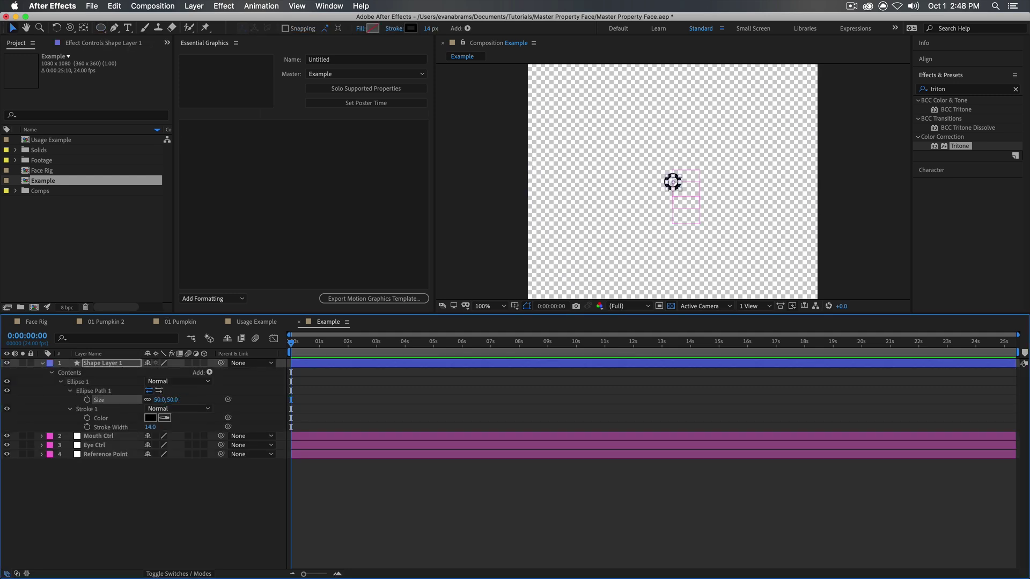
# - Parent the circle layer to Mouth Ctrl so it sits centred on that null, and rename it ooo
pyautogui.click(91, 354)
pyautogui.moveTo(221, 363); pyautogui.dragTo(165, 432)
pyautogui.click(91, 354)
pyautogui.moveTo(221, 363); pyautogui.dragTo(96, 436)
pyautogui.press('.')
pyautogui.press('Return')
pyautogui.write('ooo')
pyautogui.press('Return')
# - Duplicate the ooo layer, rename the copy Line, and reveal its modified properties
pyautogui.hotkey('ctrl', 'd')
pyautogui.press('Return')
pyautogui.write('Line')
pyautogui.press('Return')
pyautogui.press('u')
pyautogui.press('u')
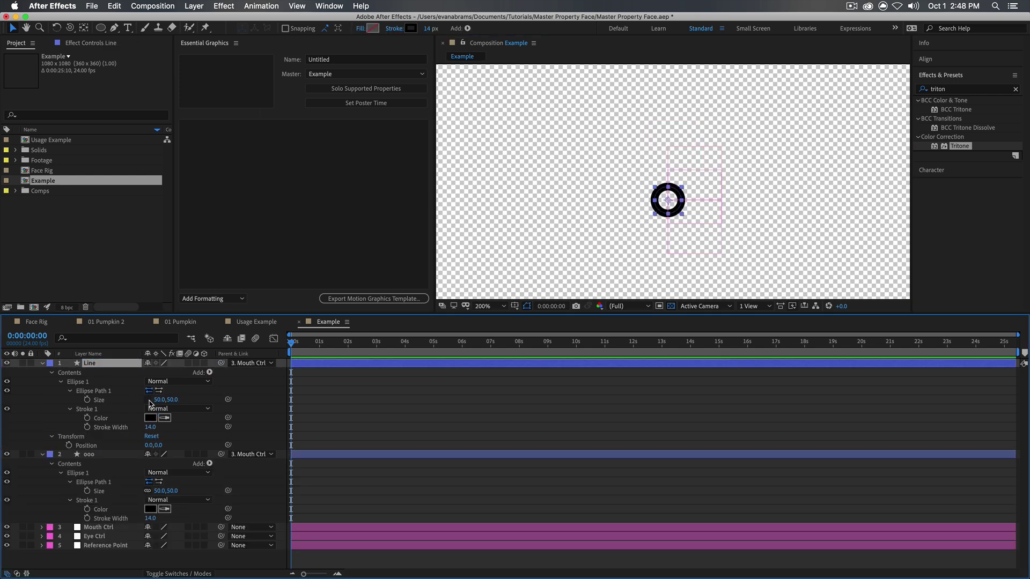
# - Unlink the proportions of the Line layer's ellipse path and set its size to 100, 0
pyautogui.click(148, 400)
pyautogui.moveTo(170, 399); pyautogui.dragTo(156, 400)
pyautogui.click(159, 399)
pyautogui.write('100')
pyautogui.press('Return')
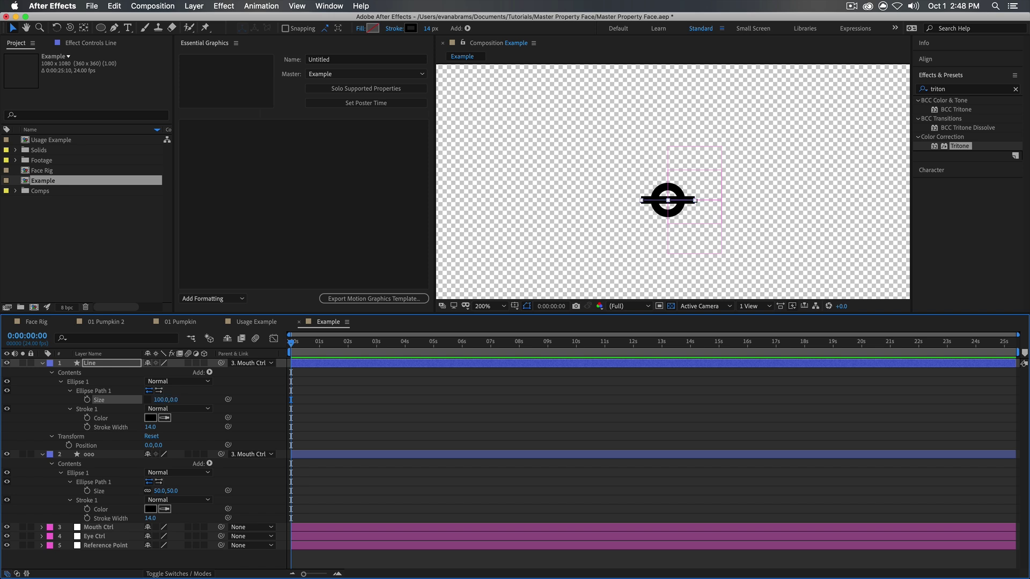
# - Give the Line layer's stroke a Round Cap and a Round Join
pyautogui.click(73, 410)
pyautogui.click(177, 454)
pyautogui.click(164, 476)
pyautogui.click(177, 463)
pyautogui.click(261, 418)
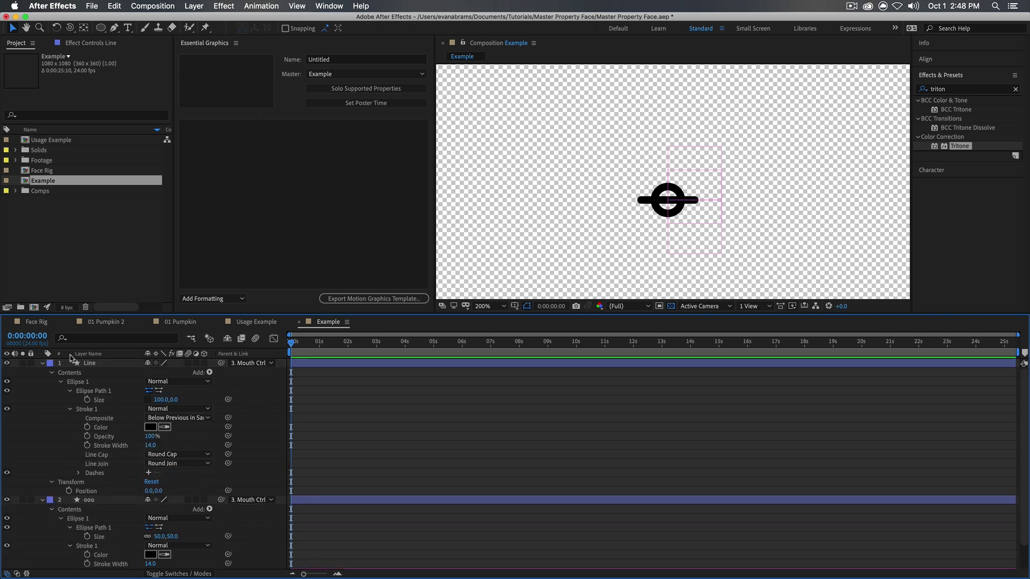
# - Collapse the Line and ooo layers and set the fill colour of ooo to black
pyautogui.click(43, 363)
pyautogui.click(43, 372)
pyautogui.click(107, 372)
pyautogui.click(372, 28)
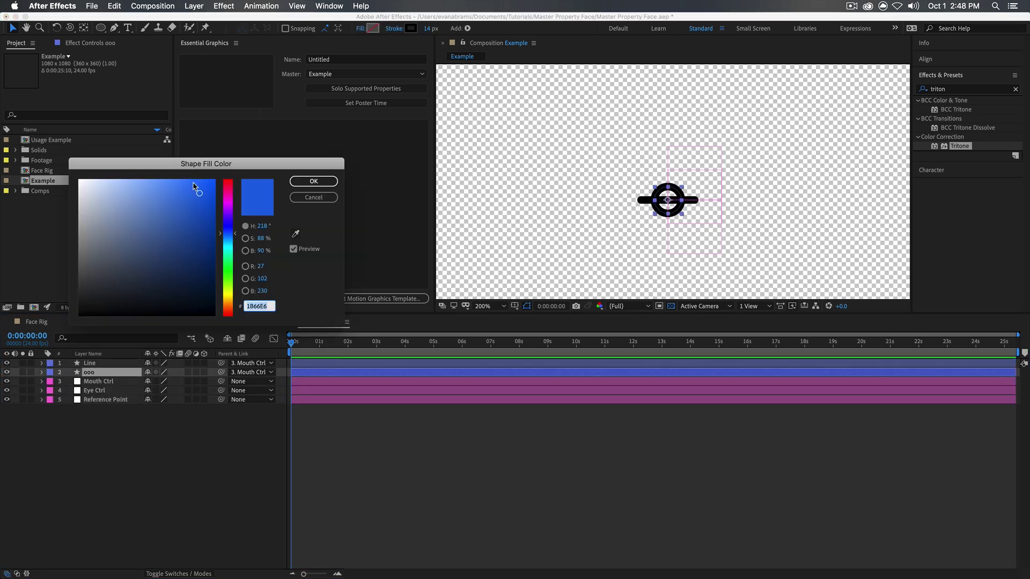
pyautogui.click(81, 314)
pyautogui.click(314, 179)
# - Duplicate the ooo layer, rename the copy Lil Smile, and bring it to the front of the layer stack
pyautogui.hotkey('ctrl', 'd')
pyautogui.write('Lil Smile')
pyautogui.press('Return')
pyautogui.hotkey('ctrl', 'shift', ']')
# - Add Merge Paths and a 100 x 100 rectangle path to Lil Smile, positioning the rectangle at 0, 50
pyautogui.press('u')
pyautogui.press('u')
pyautogui.click(209, 372)
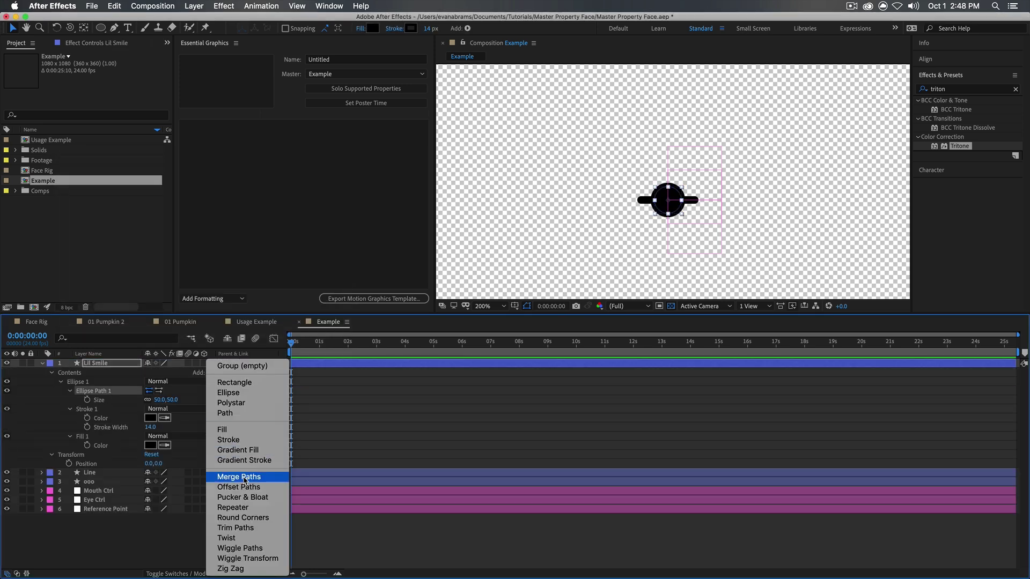
pyautogui.click(232, 477)
pyautogui.click(209, 372)
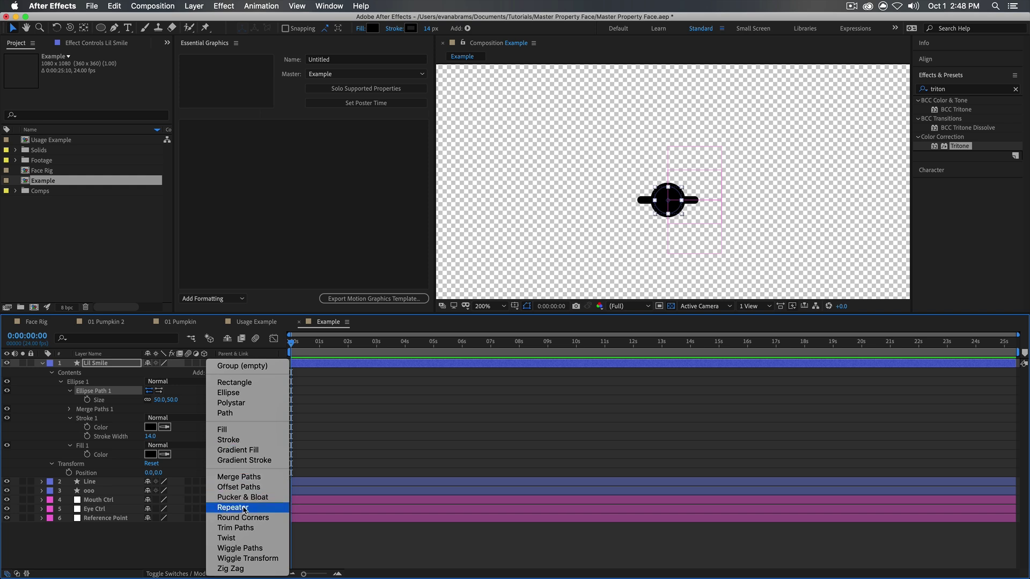
pyautogui.click(235, 383)
pyautogui.moveTo(162, 428); pyautogui.dragTo(183, 428)
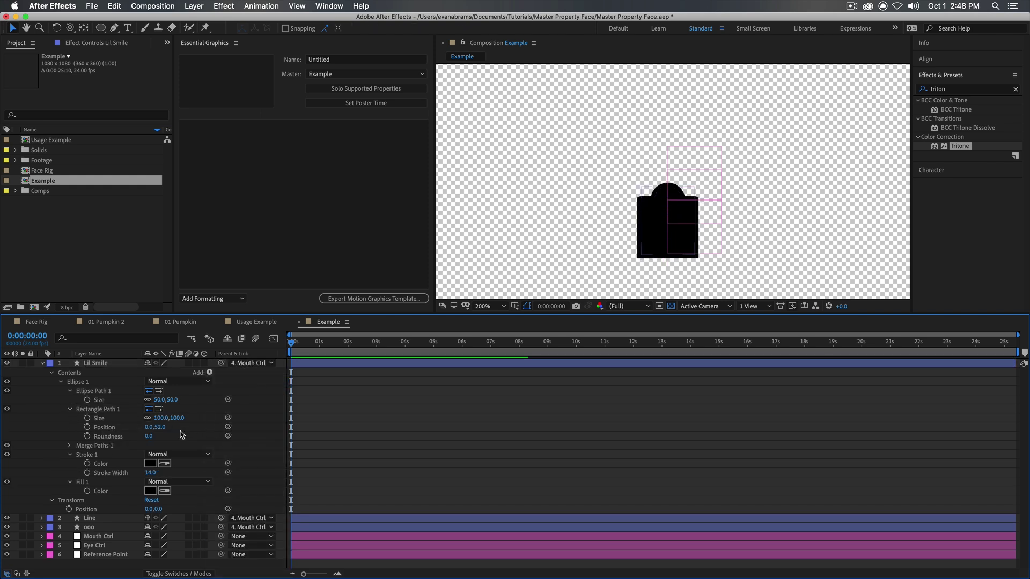
# - Set the Merge Paths mode of Lil Smile to Intersect and collapse the layer
pyautogui.click(70, 446)
pyautogui.click(161, 458)
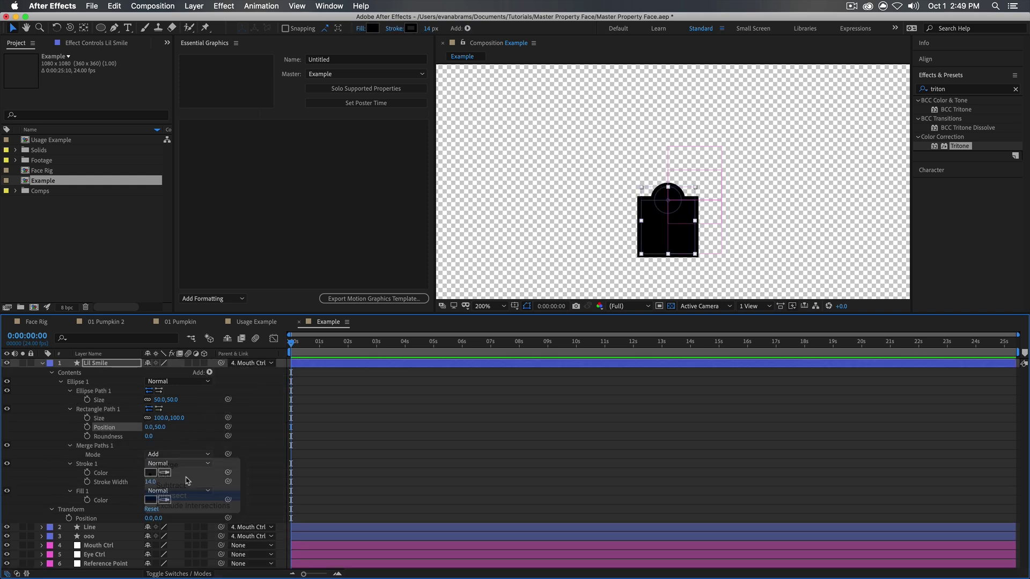
pyautogui.click(160, 492)
pyautogui.click(42, 363)
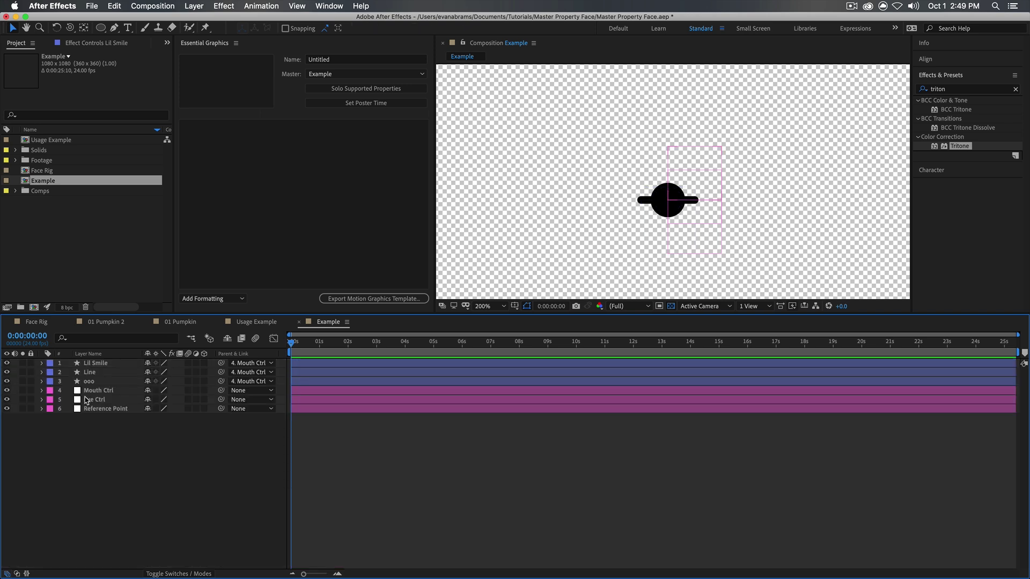
# - Hide the three mouth shape layers Lil Smile, Line and ooo
pyautogui.click(105, 366)
pyautogui.click(241, 540)
pyautogui.click(99, 363)
pyautogui.keyDown('shift'); pyautogui.click(100, 381); pyautogui.keyUp('shift')
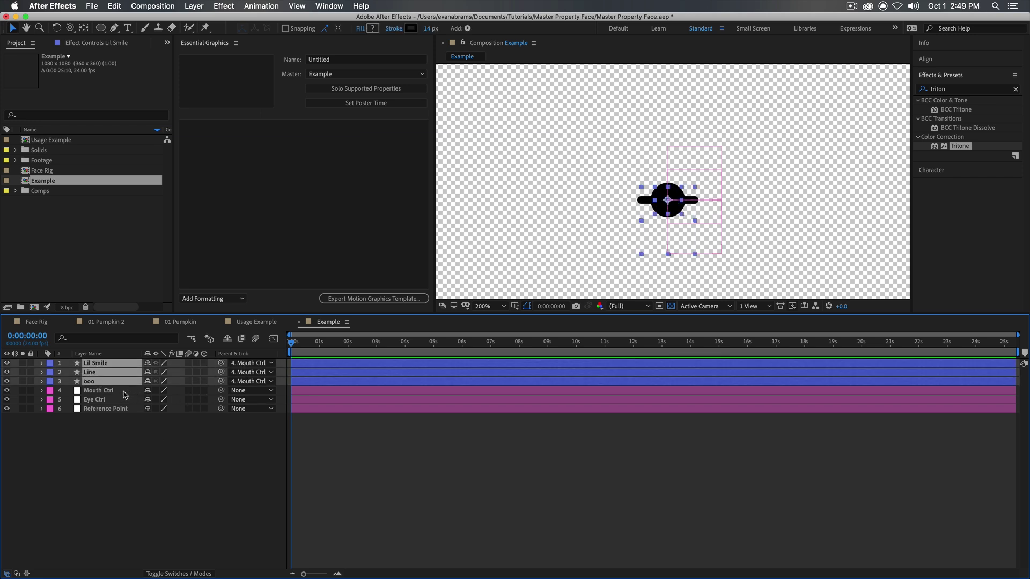
pyautogui.press('F2')
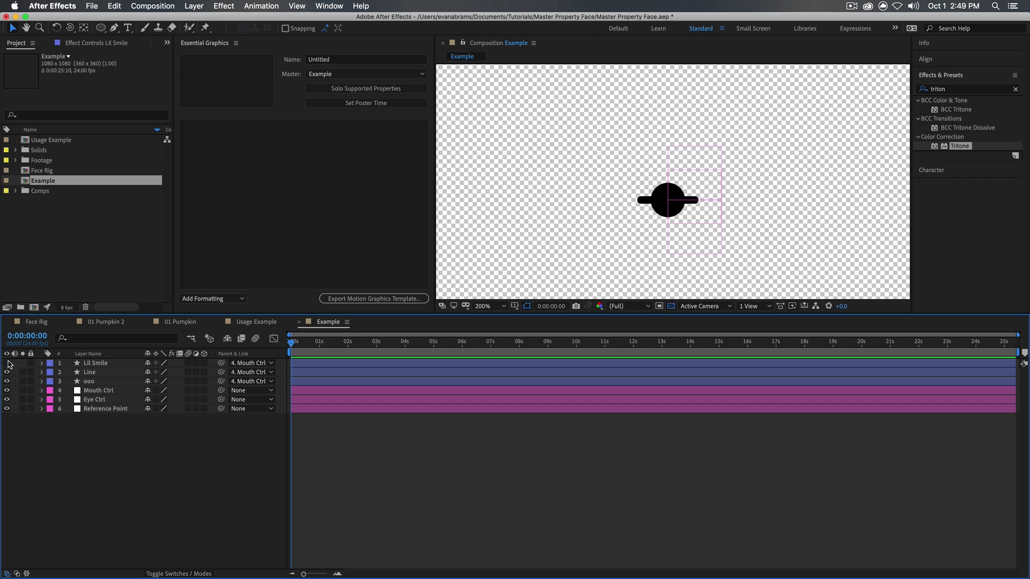
pyautogui.moveTo(8, 368); pyautogui.dragTo(8, 383)
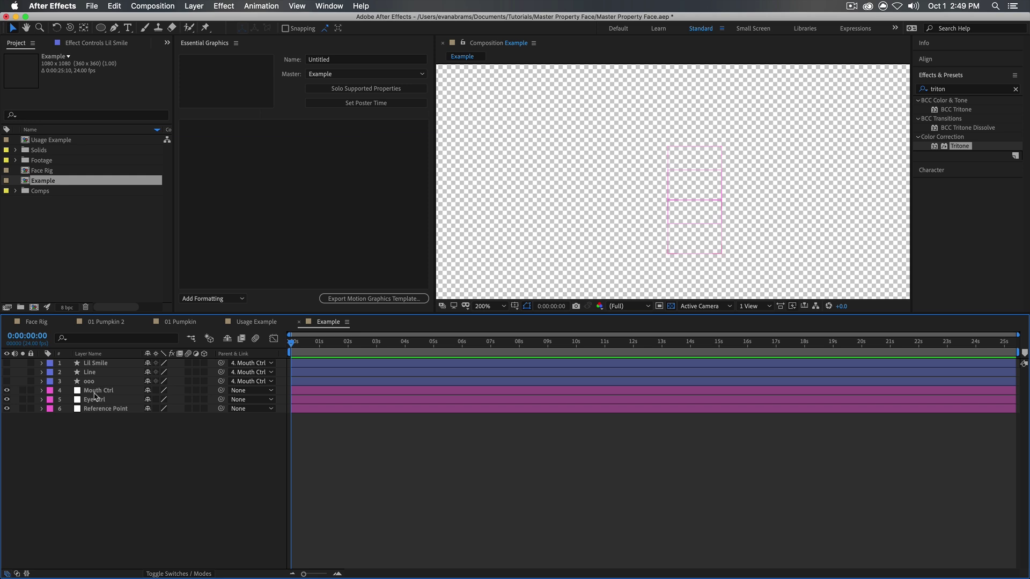
# - Move the Mouth Ctrl null straight down, just below the Reference Point and Eye Ctrl nulls
pyautogui.click(118, 391)
pyautogui.moveTo(671, 238); pyautogui.dragTo(672, 263)
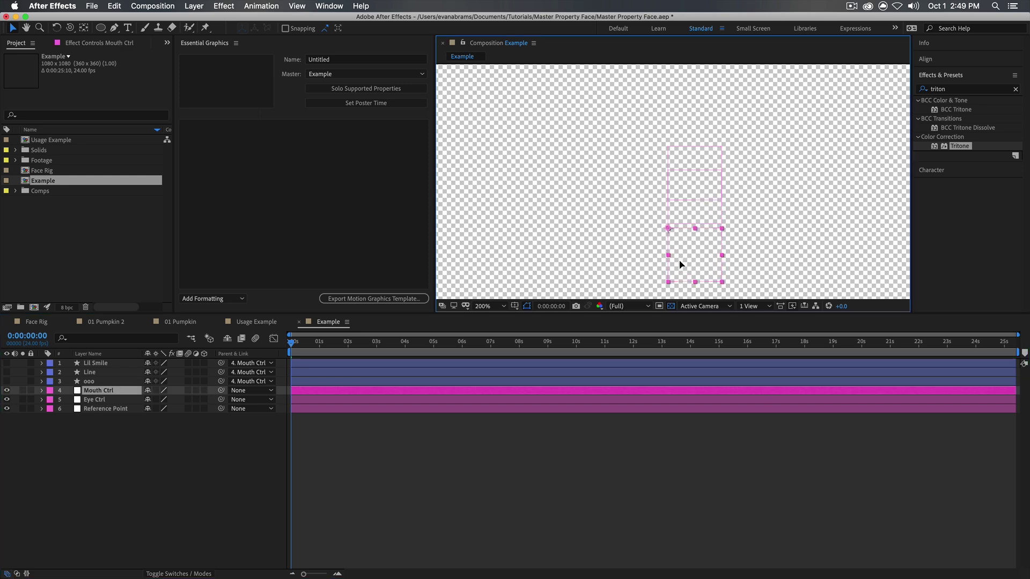
pyautogui.moveTo(771, 235); pyautogui.dragTo(748, 195)
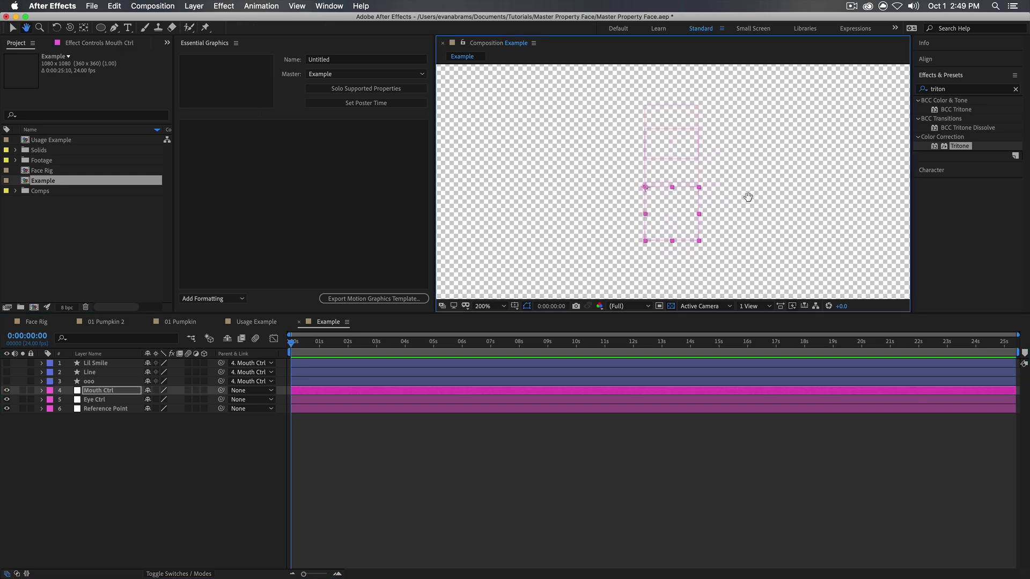
# - Show the ooo, Line and Lil Smile layers in turn to compare how the mouth shapes line up
pyautogui.click(7, 381)
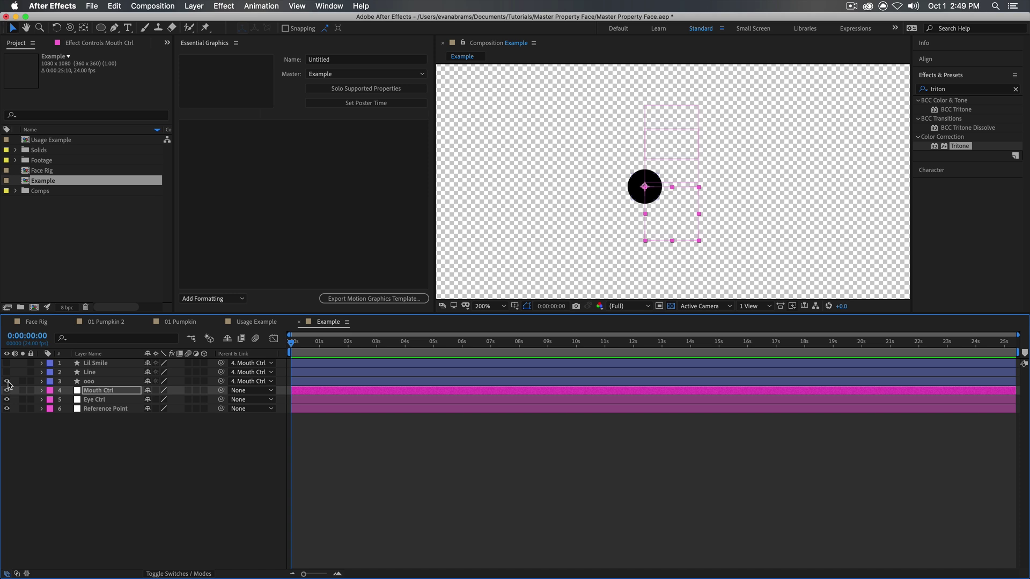
pyautogui.click(7, 381)
pyautogui.click(7, 372)
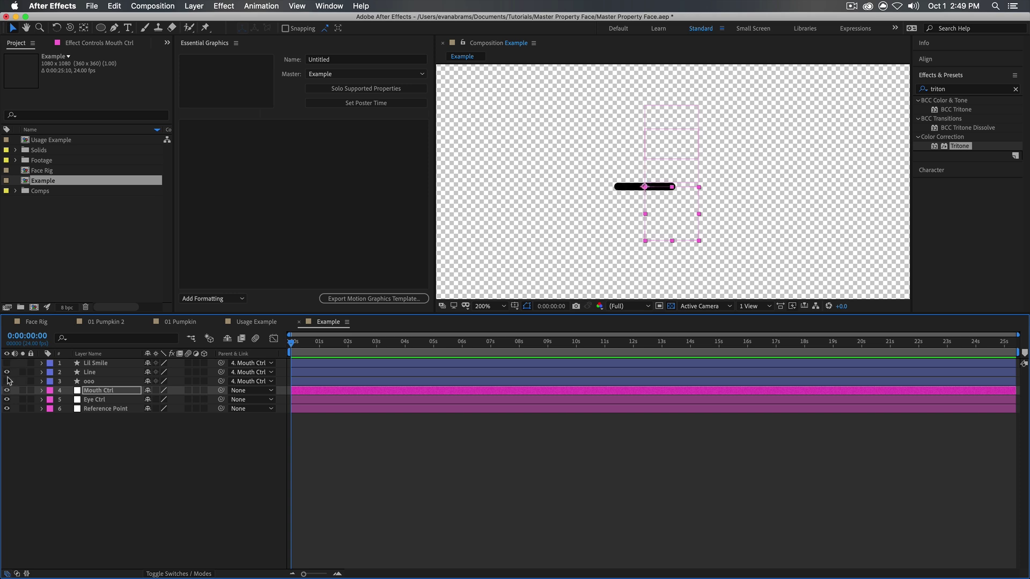
pyautogui.click(7, 381)
pyautogui.click(7, 381)
pyautogui.click(7, 382)
pyautogui.click(7, 382)
pyautogui.click(7, 372)
pyautogui.click(7, 363)
pyautogui.click(7, 364)
pyautogui.click(7, 373)
pyautogui.click(7, 372)
pyautogui.click(7, 363)
pyautogui.click(8, 364)
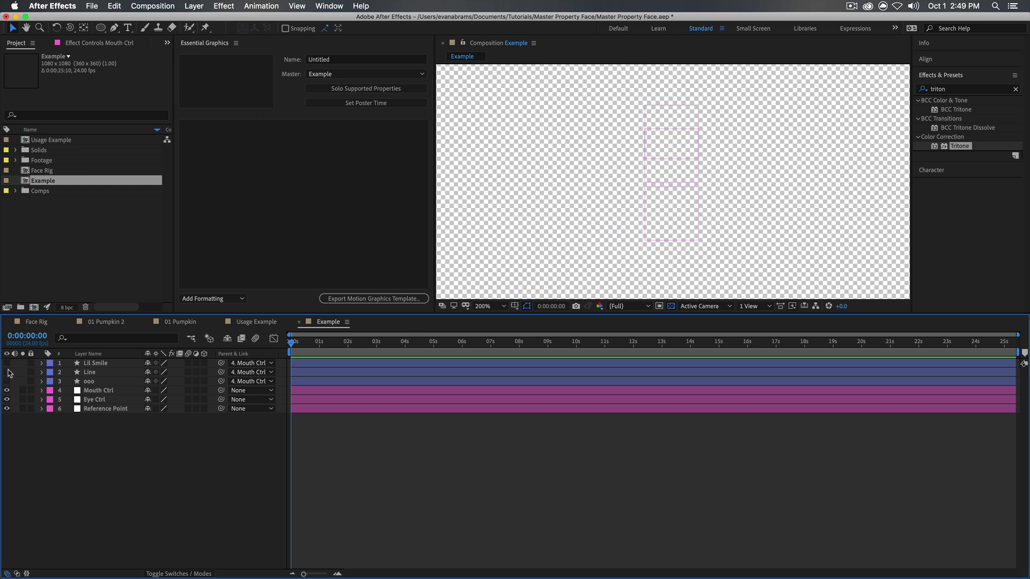
pyautogui.click(7, 372)
pyautogui.click(7, 372)
pyautogui.click(7, 363)
# - Shift the Lil Smile layer slightly upward and set its position to 0, -10
pyautogui.click(97, 363)
pyautogui.moveTo(657, 222); pyautogui.dragTo(656, 216)
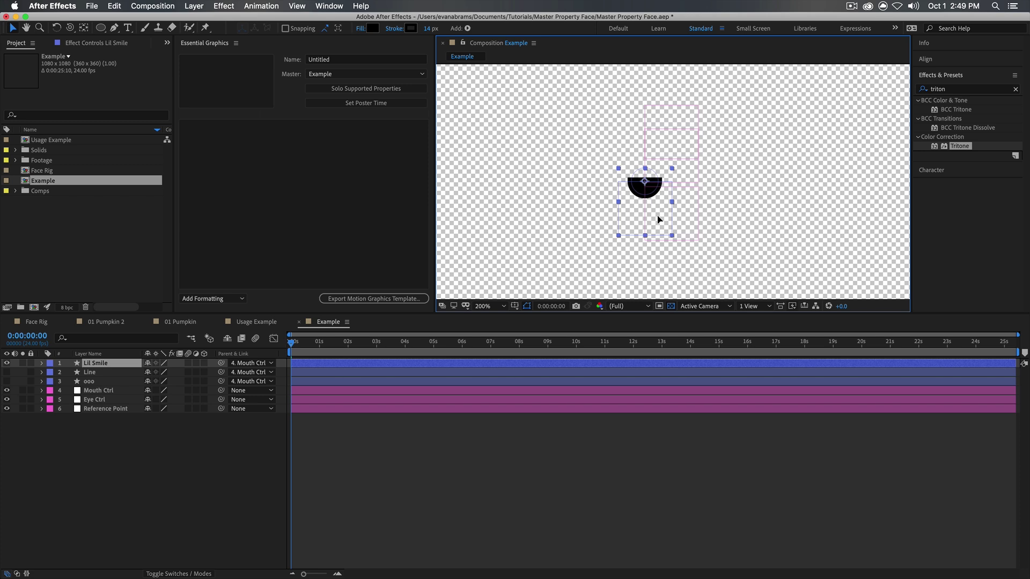
pyautogui.press('p')
pyautogui.moveTo(165, 372); pyautogui.dragTo(164, 372)
pyautogui.press('F2')
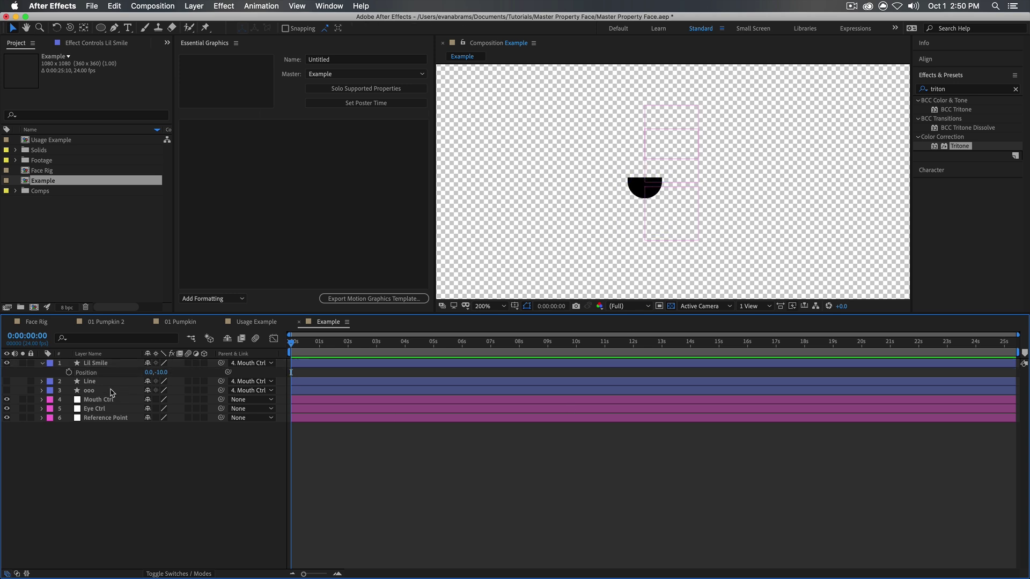
# - Check the Line and ooo shapes one by one and turn on the visibility of all three mouth layers
pyautogui.click(7, 363)
pyautogui.click(7, 381)
pyautogui.click(7, 382)
pyautogui.click(7, 390)
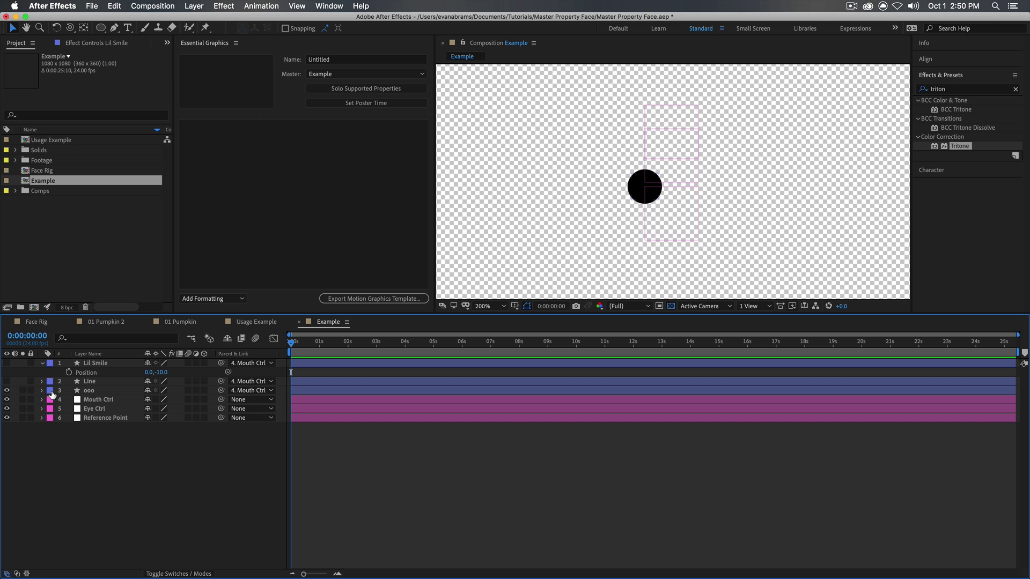
pyautogui.click(6, 364)
pyautogui.click(7, 382)
# - Create a new adjustment layer and apply the Slider Control effect to it
pyautogui.rightClick(151, 448)
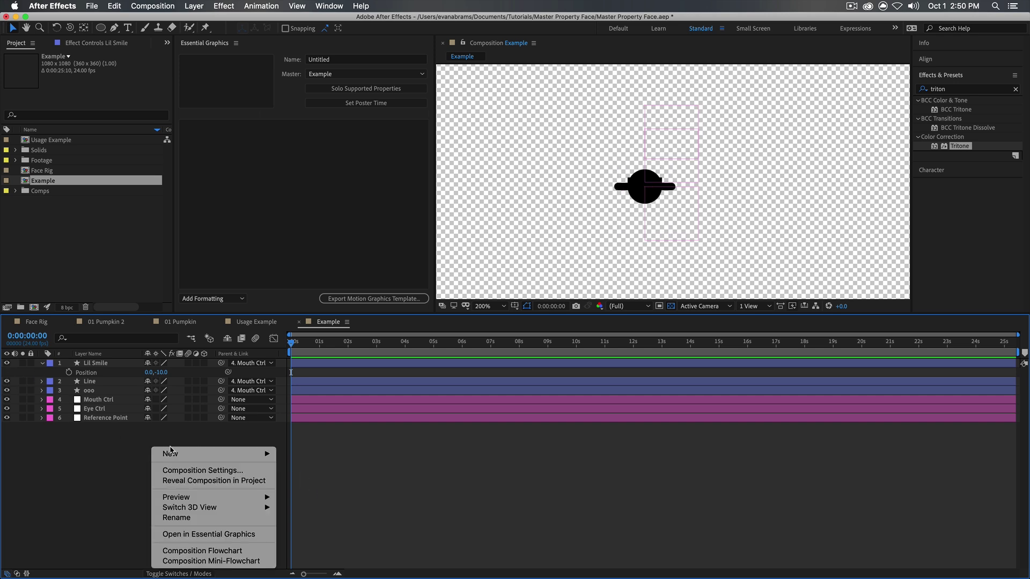
pyautogui.moveTo(177, 454)
pyautogui.click(305, 532)
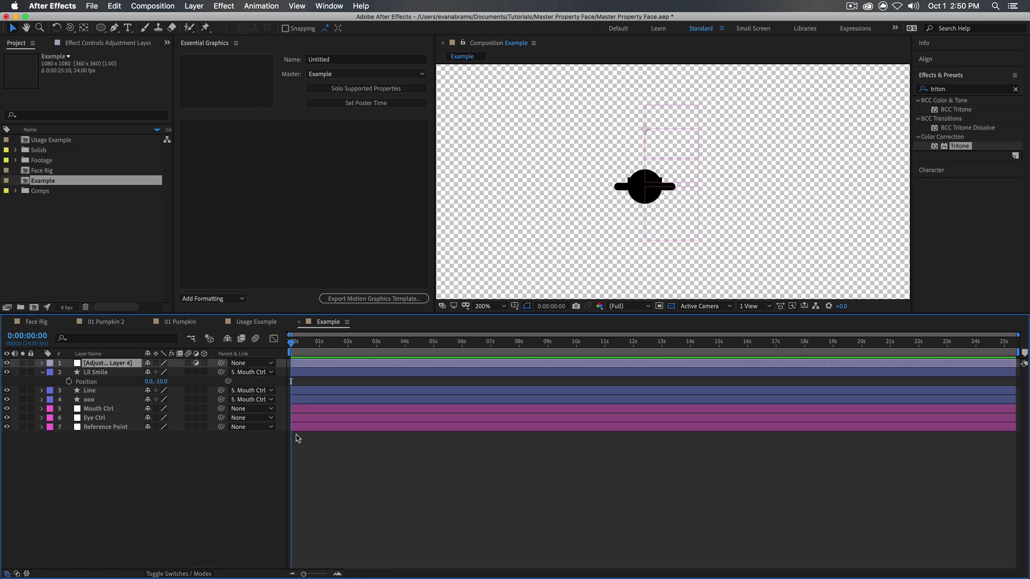
pyautogui.click(963, 85)
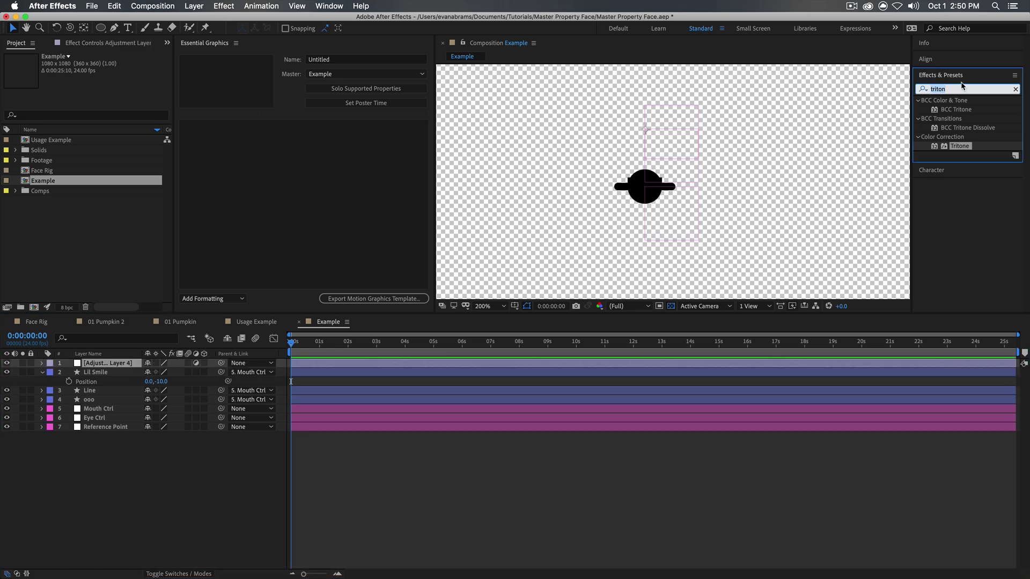
pyautogui.write('slider')
pyautogui.moveTo(937, 107); pyautogui.dragTo(127, 362)
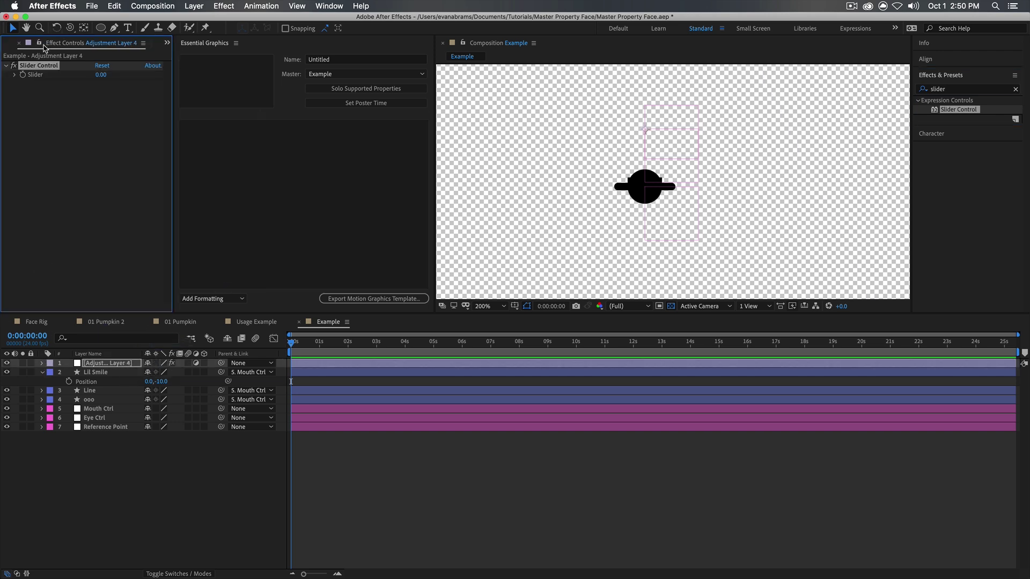
# - Expand the adjustment layer's Slider Control and move the layer to the bottom of the layer stack
pyautogui.click(40, 366)
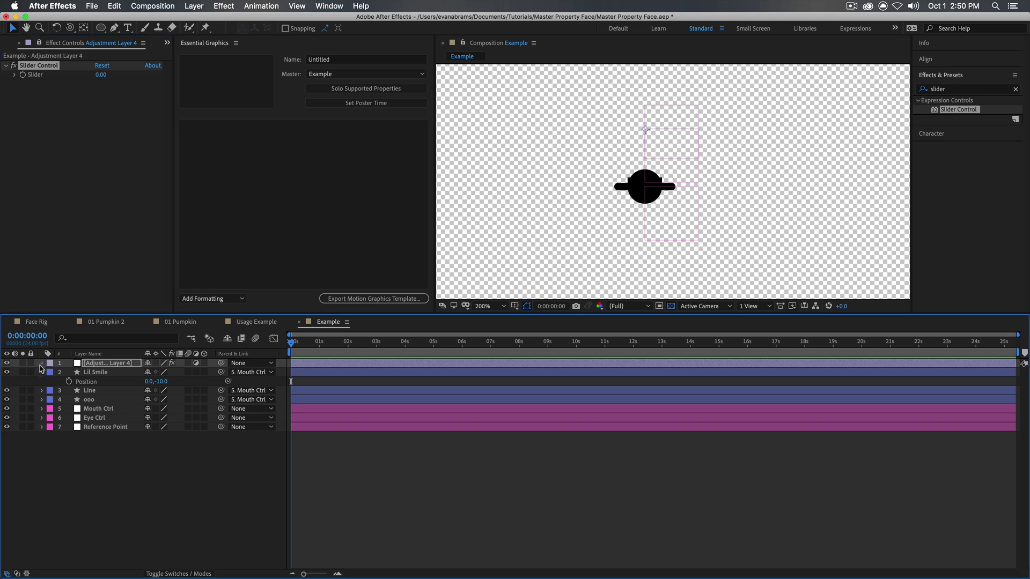
pyautogui.click(51, 373)
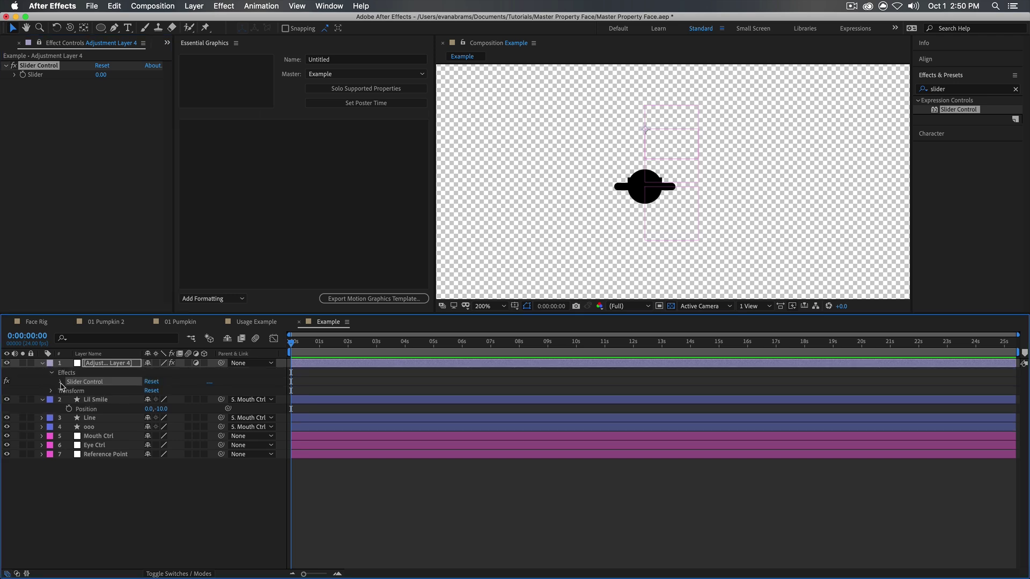
pyautogui.click(60, 383)
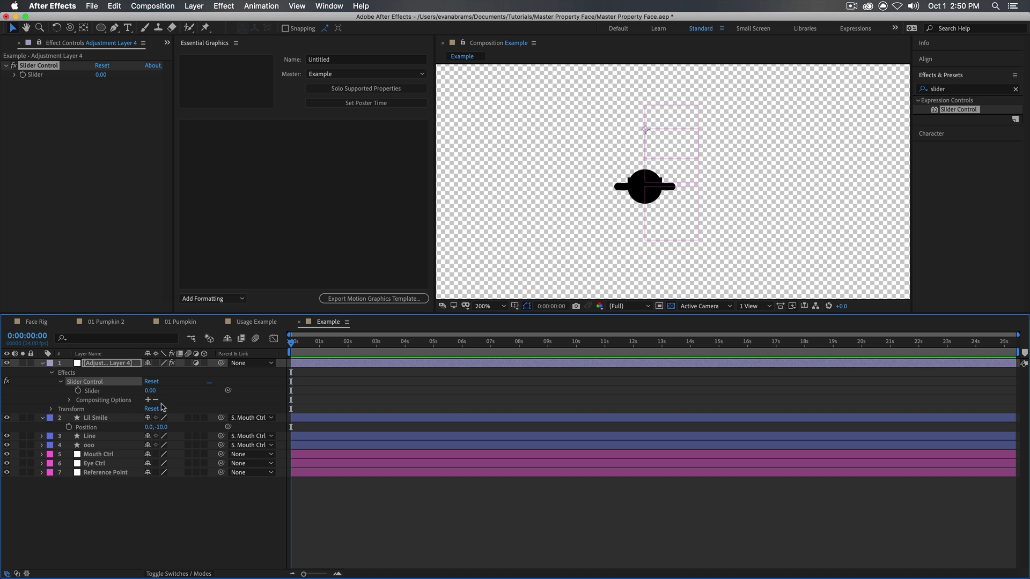
pyautogui.moveTo(83, 364); pyautogui.dragTo(88, 484)
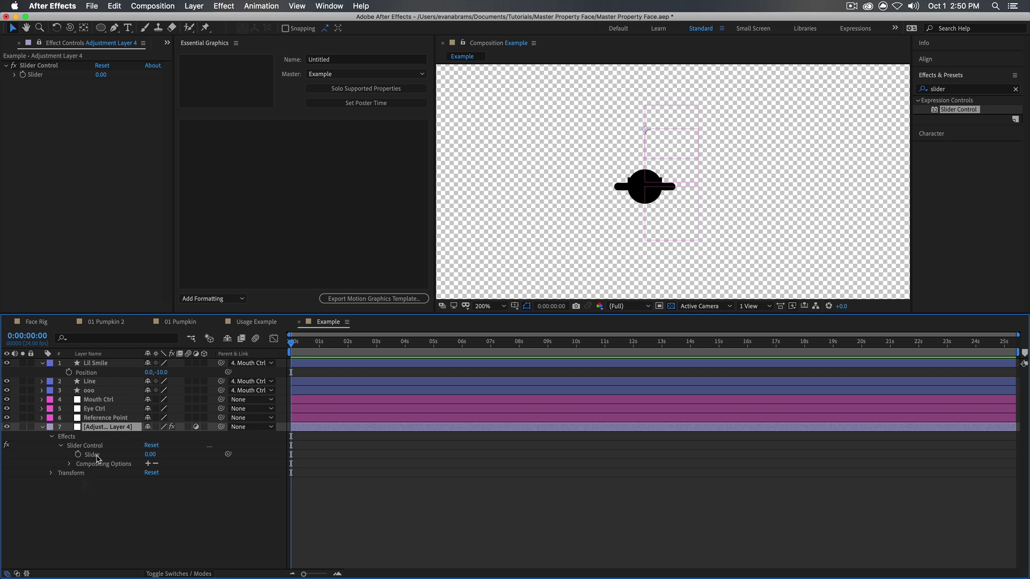
# - Start an opacity expression on Lil Smile that defines var s as a reference to the adjustment layer's Slider
pyautogui.click(104, 365)
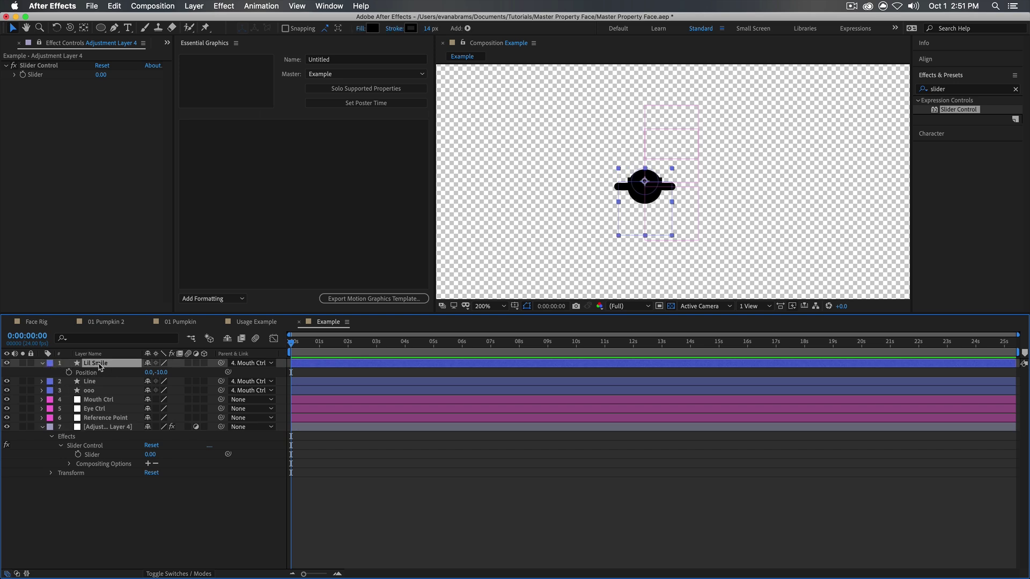
pyautogui.press('t')
pyautogui.keyDown('alt'); pyautogui.click(70, 372); pyautogui.keyUp('alt')
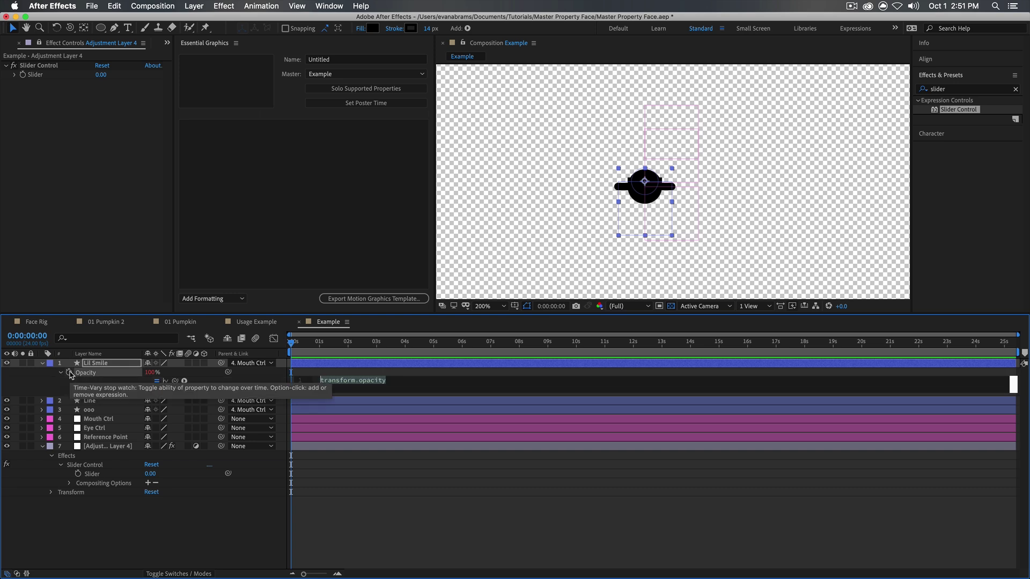
pyautogui.write('var s =')
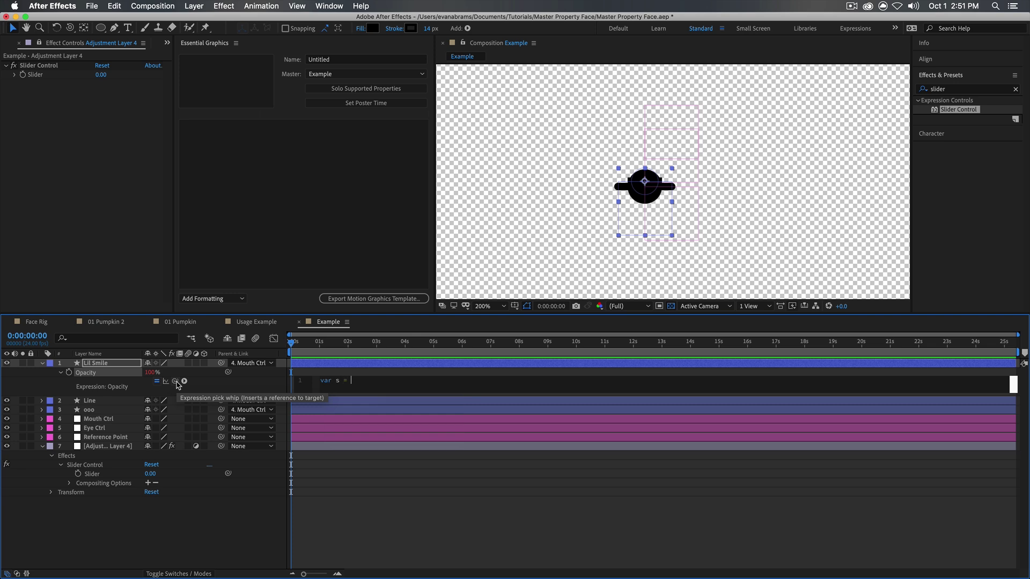
pyautogui.moveTo(177, 384); pyautogui.dragTo(102, 476)
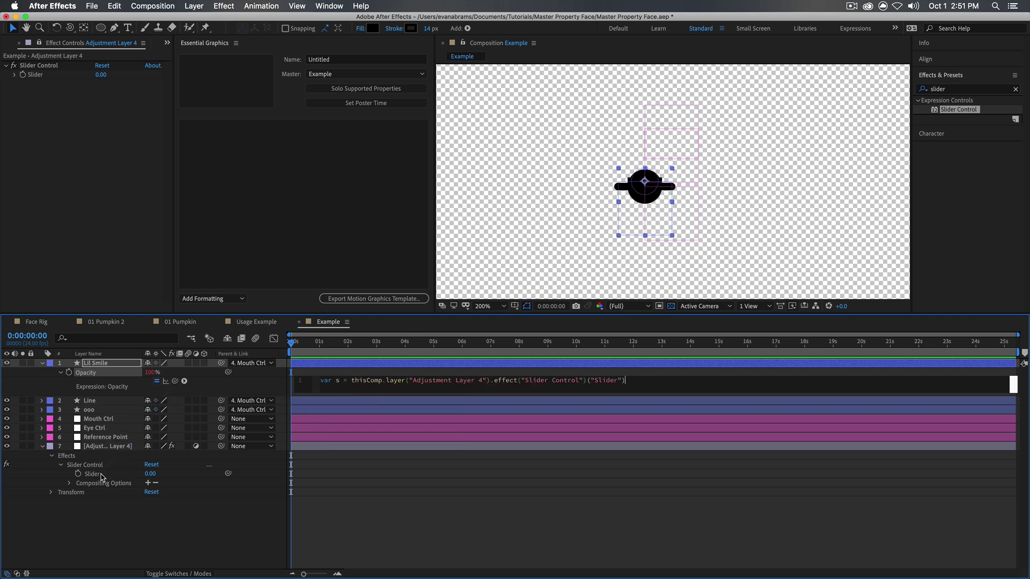
pyautogui.write(';')
pyautogui.press('Return')
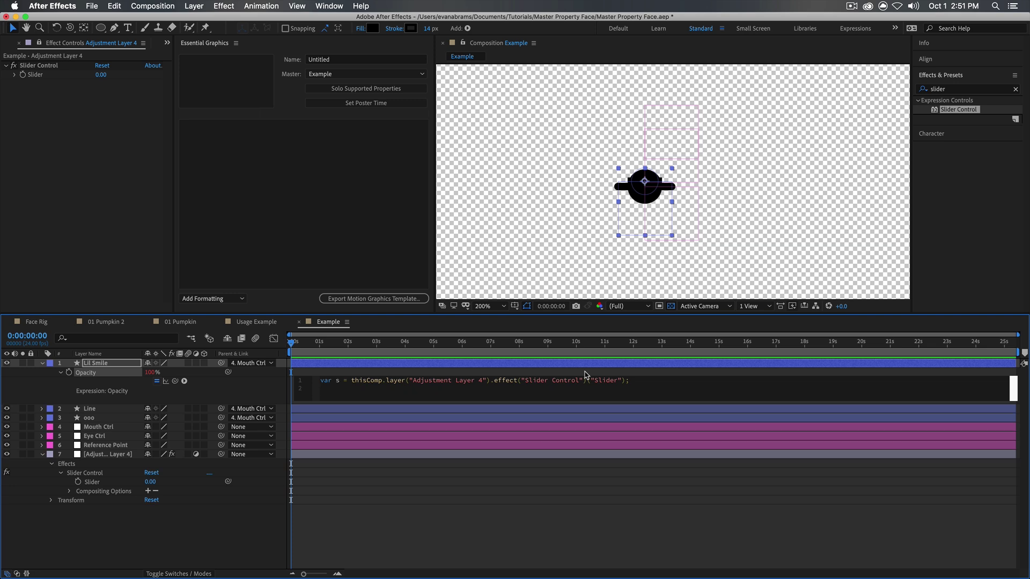
# - Add the condition if (s == thisLayer.index) {100} else {0} to Lil Smile's opacity expression and collapse the layer
pyautogui.press('Return')
pyautogui.write('if ')
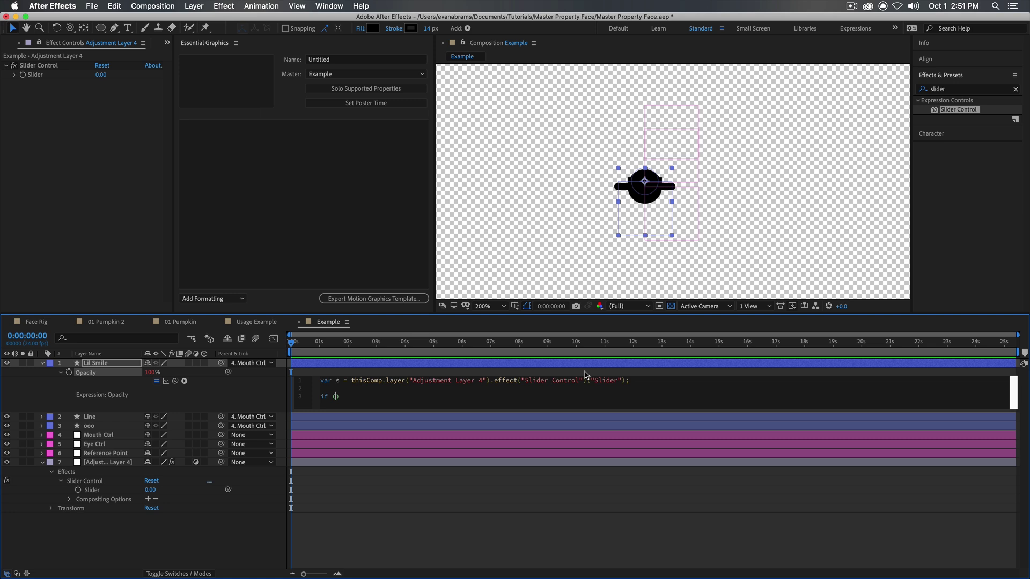
pyautogui.write('(s == thisLayer.inde')
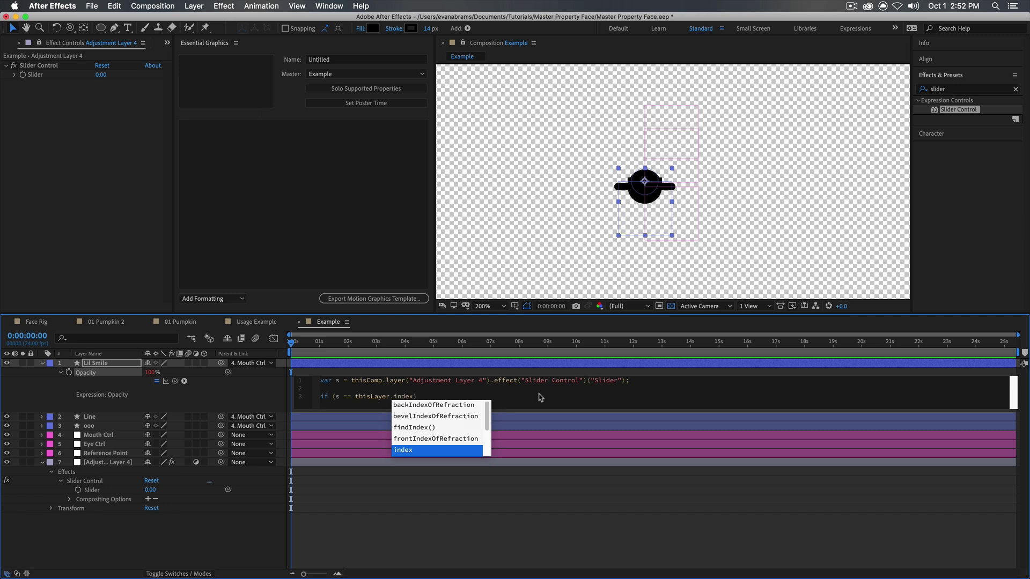
pyautogui.write('x')
pyautogui.click(423, 394)
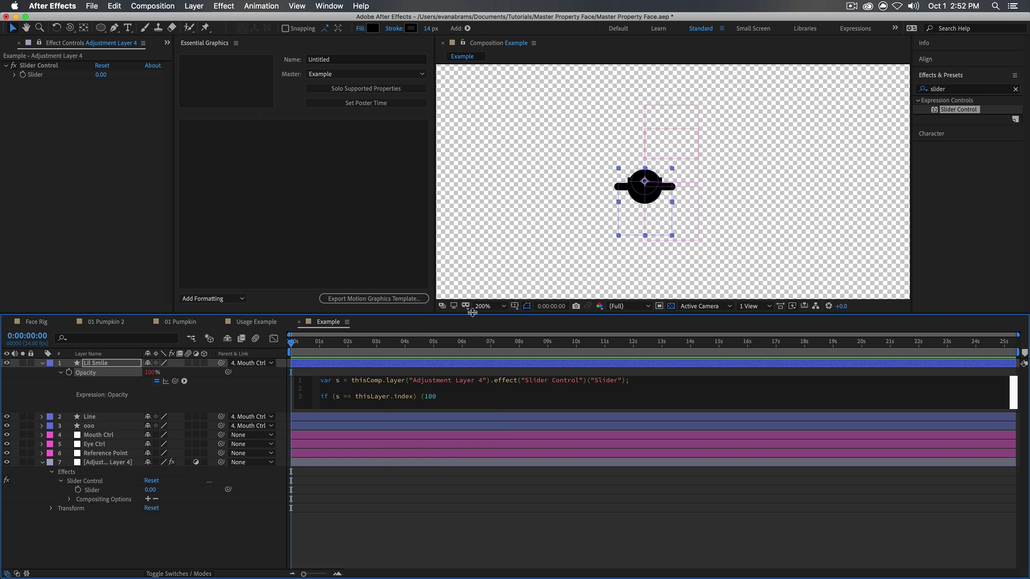
pyautogui.write('{100} else {0}')
pyautogui.click(42, 363)
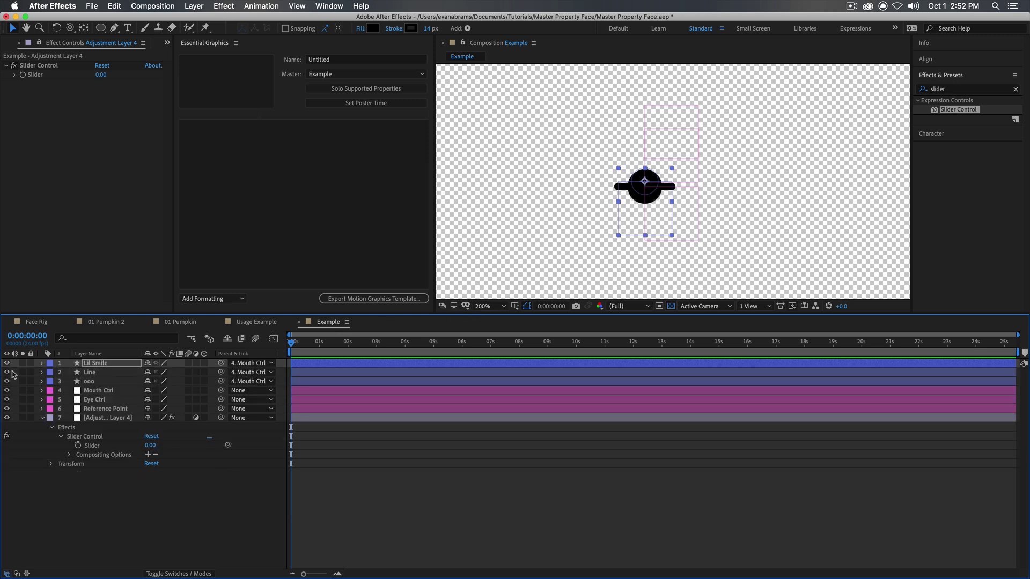
# - Solo the Lil Smile layer and set the adjustment layer's Slider to 1
pyautogui.click(22, 364)
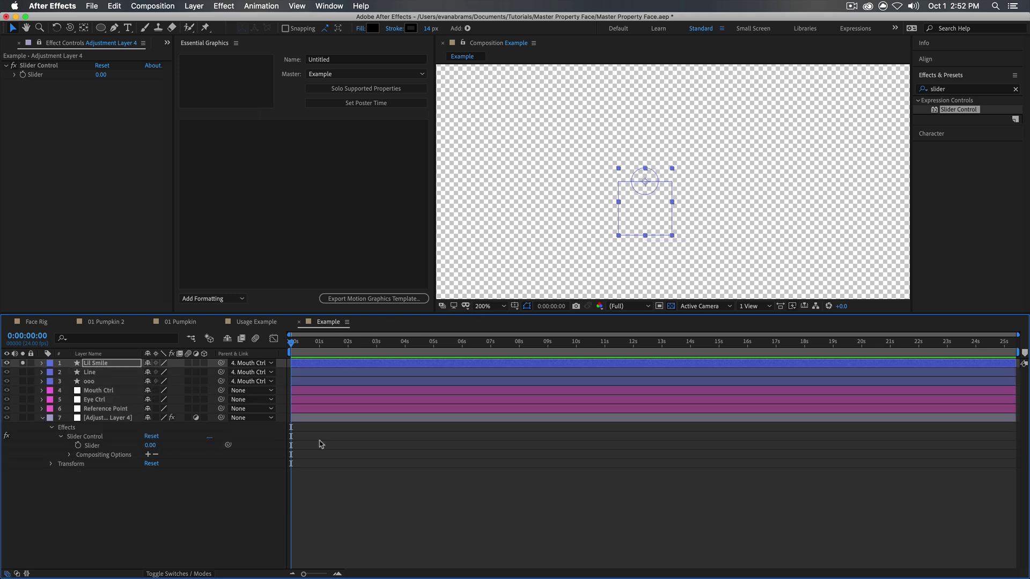
pyautogui.click(101, 75)
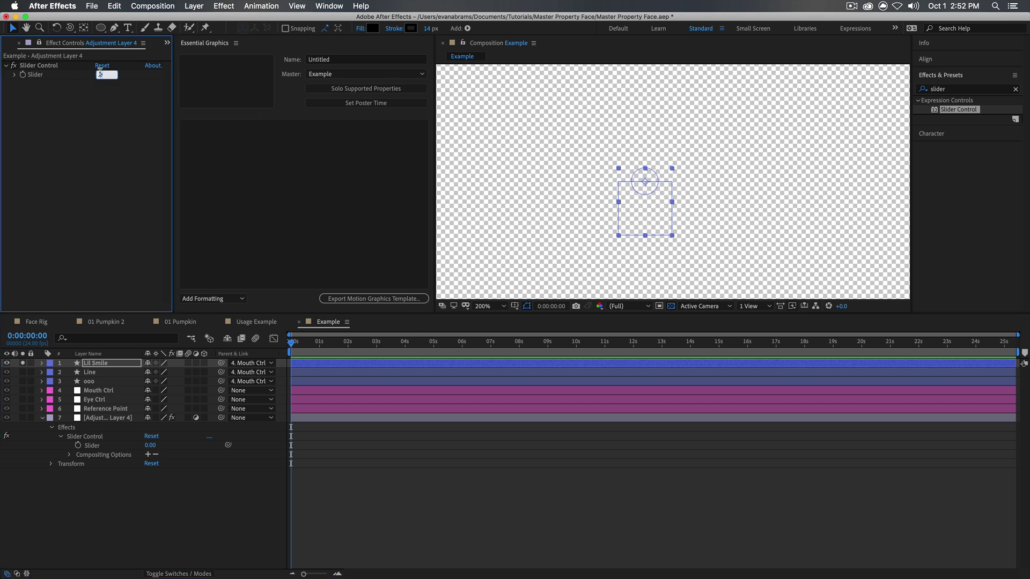
pyautogui.write('1')
pyautogui.press('Return')
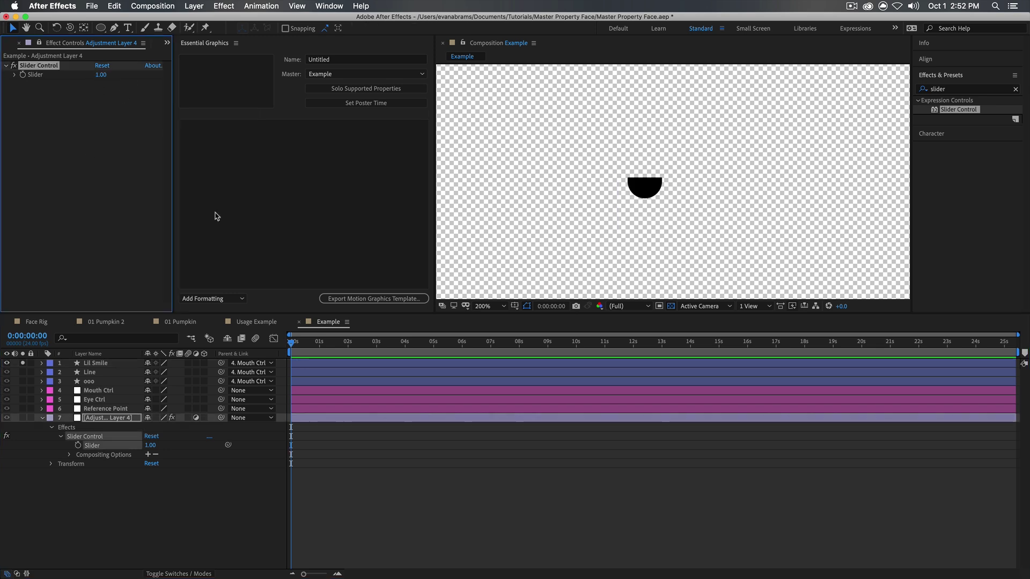
# - Reveal Lil Smile's opacity expression, test it with the adjustment layer's Slider at 1.5, and return the Slider to 1
pyautogui.click(122, 363)
pyautogui.press('u')
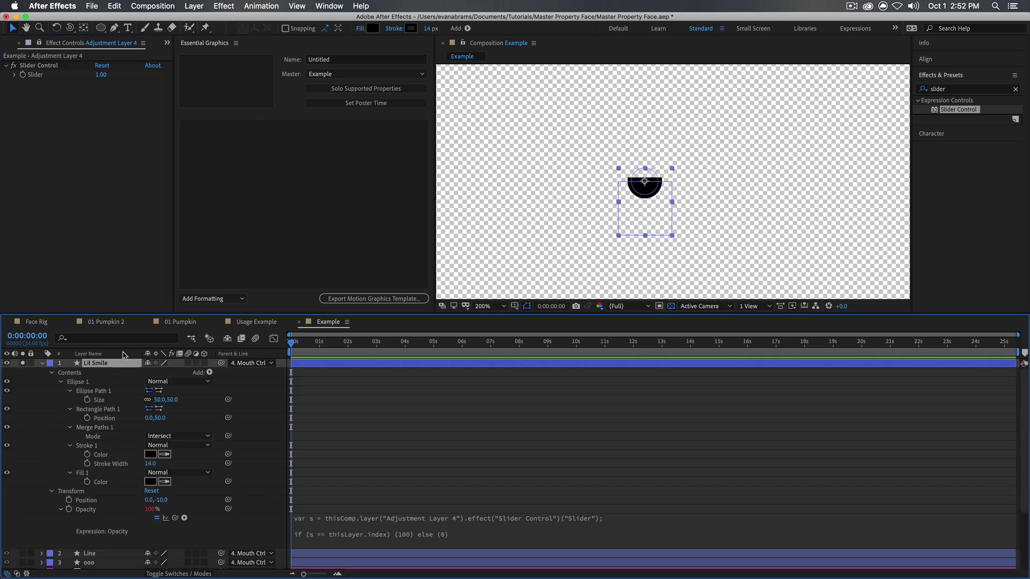
pyautogui.click(335, 517)
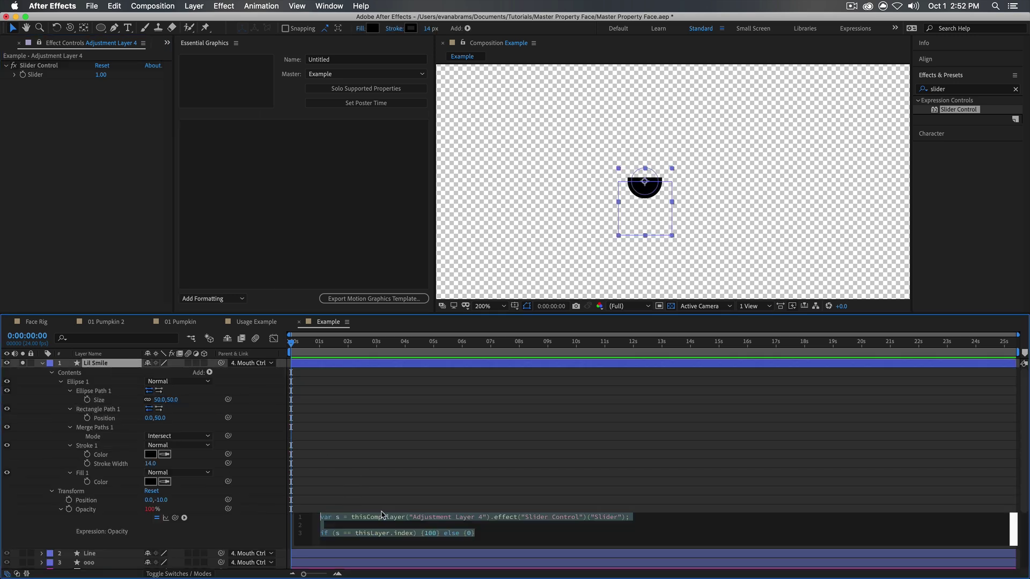
pyautogui.click(352, 516)
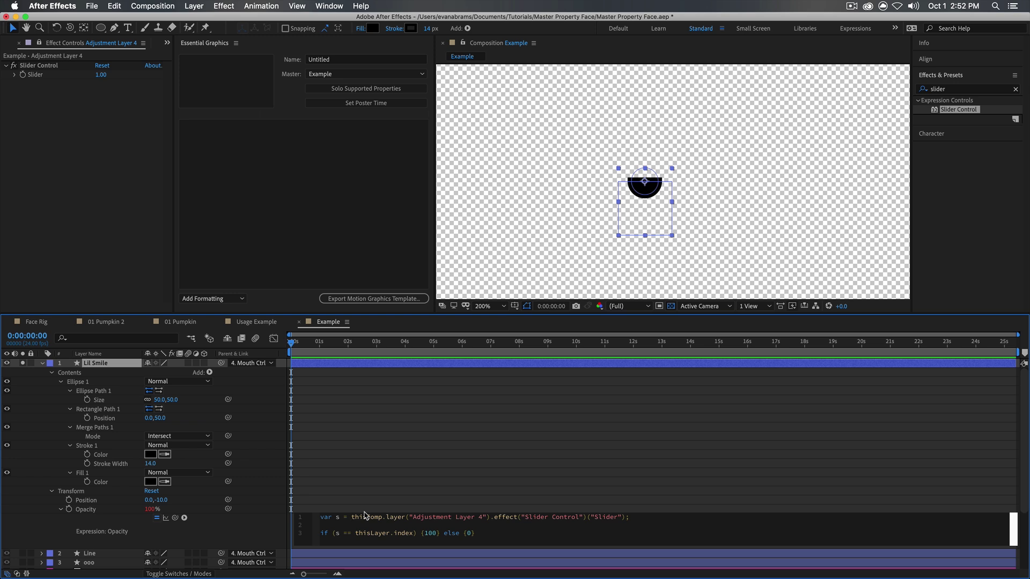
pyautogui.click(101, 74)
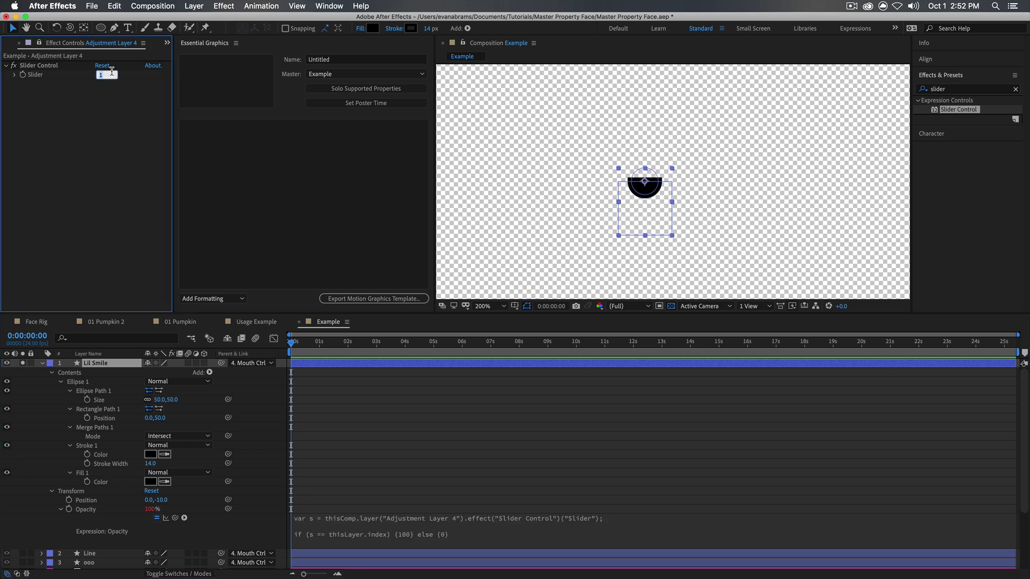
pyautogui.write('1.5')
pyautogui.press('Return')
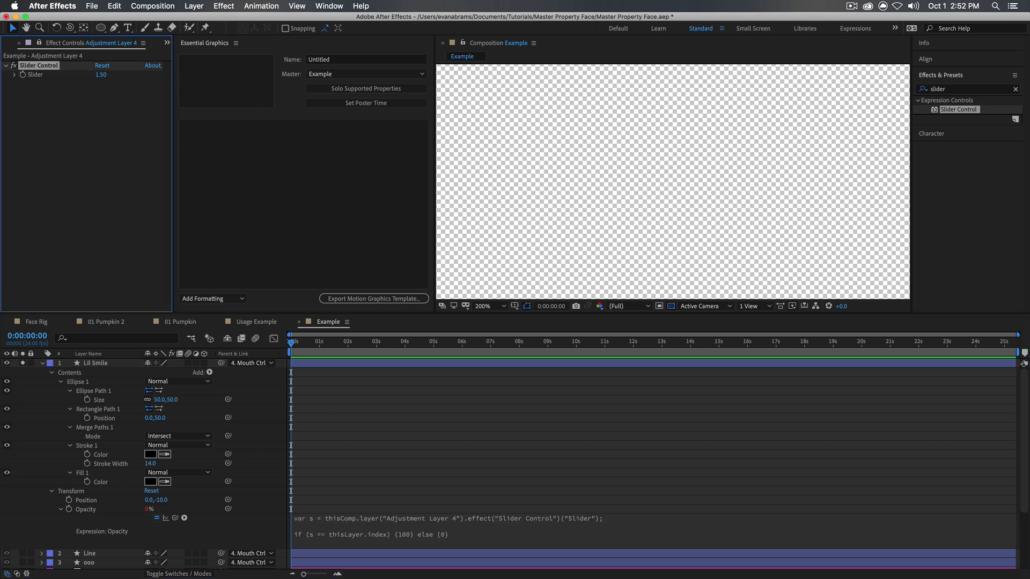
pyautogui.click(104, 73)
pyautogui.write('1')
pyautogui.press('Return')
# - Wrap the slider reference in Lil Smile's opacity expression in Math.floor()
pyautogui.click(352, 518)
pyautogui.click(351, 517)
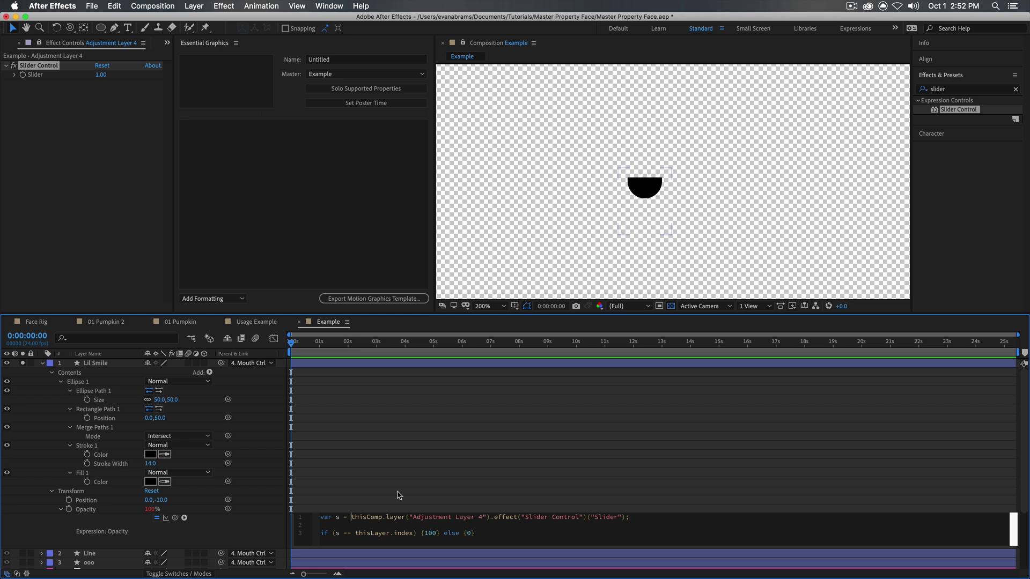
pyautogui.write('Math.fl')
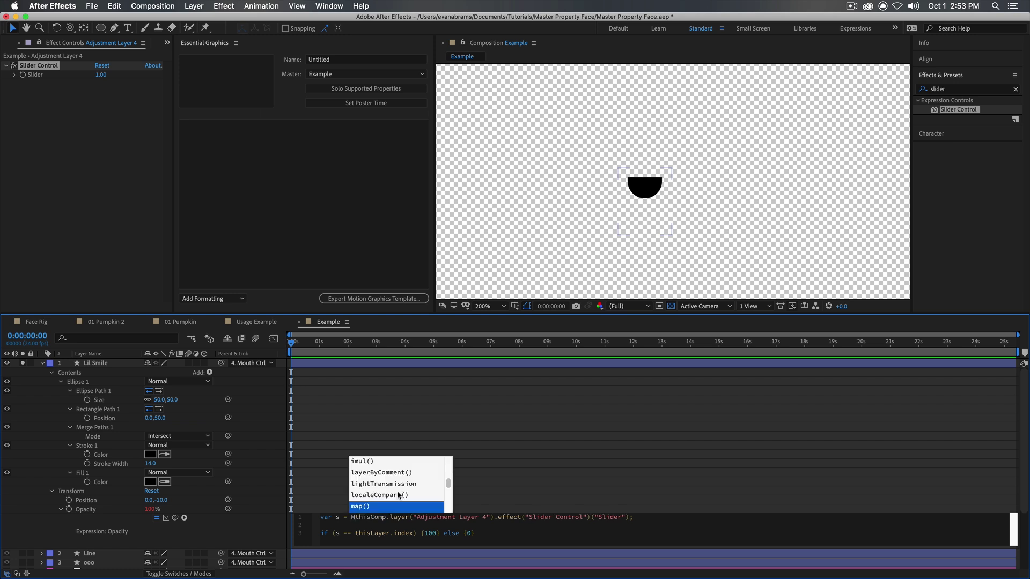
pyautogui.write('oor')
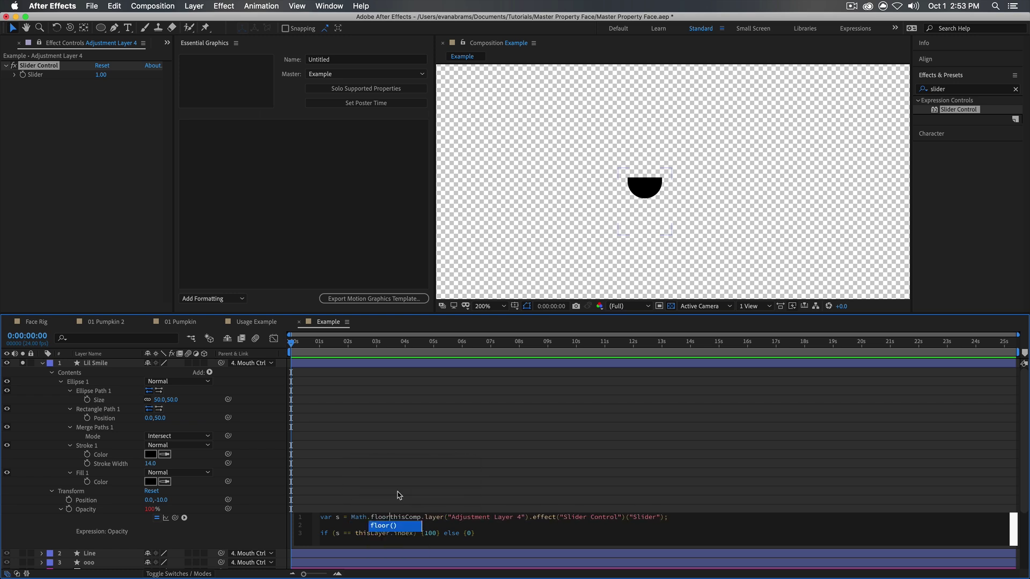
pyautogui.write('(')
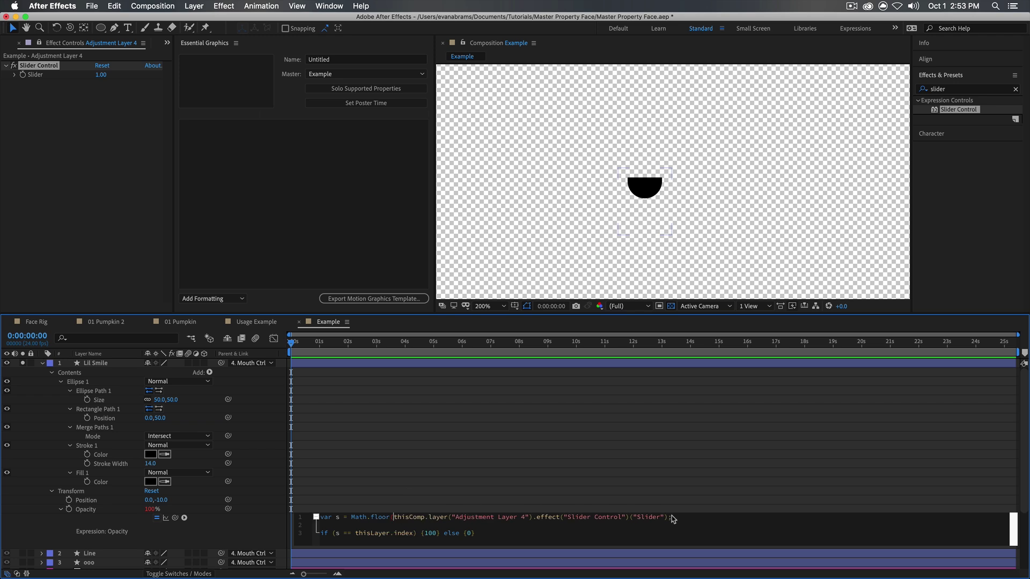
pyautogui.click(671, 517)
pyautogui.write(')')
pyautogui.click(557, 506)
# - Test the floored opacity expression with fractional Slider values of 1.5 and 1.8
pyautogui.click(102, 75)
pyautogui.press('Return')
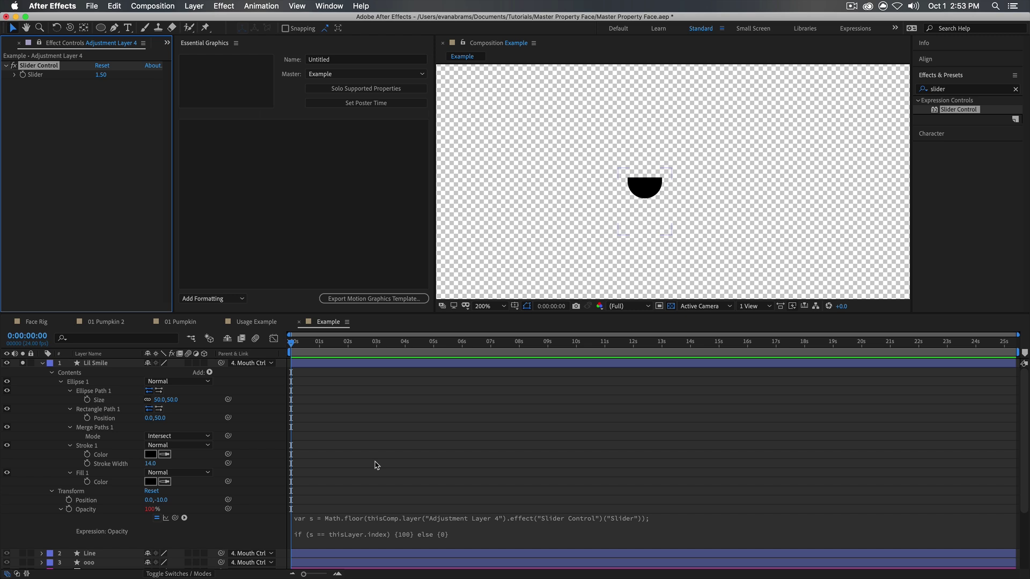
pyautogui.moveTo(101, 74); pyautogui.dragTo(117, 74)
# - Copy Lil Smile's opacity expression to the Line and ooo layers, collapse Lil Smile and turn off its solo
pyautogui.click(94, 514)
pyautogui.click(42, 364)
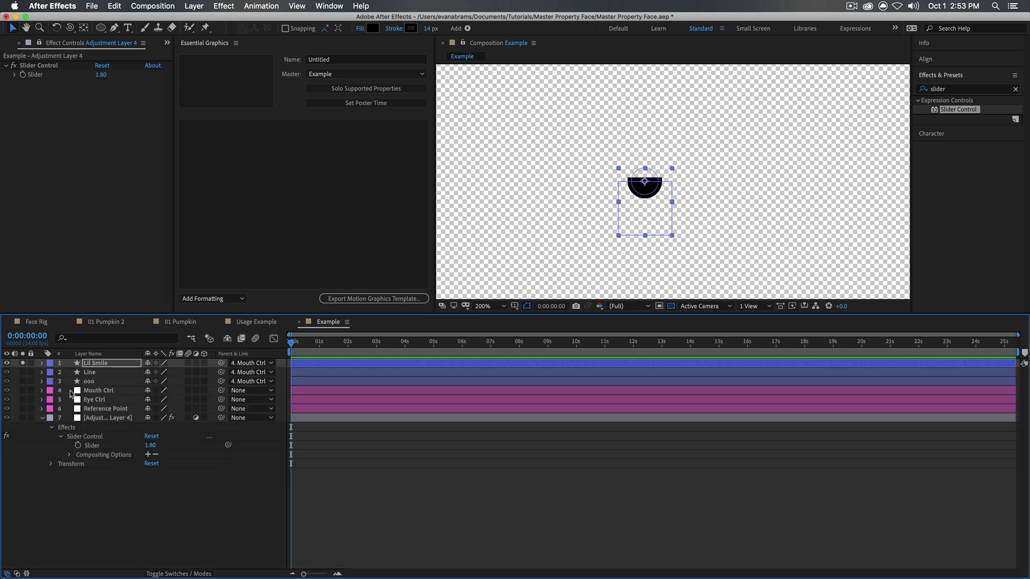
pyautogui.click(88, 373)
pyautogui.keyDown('shift'); pyautogui.click(91, 381); pyautogui.keyUp('shift')
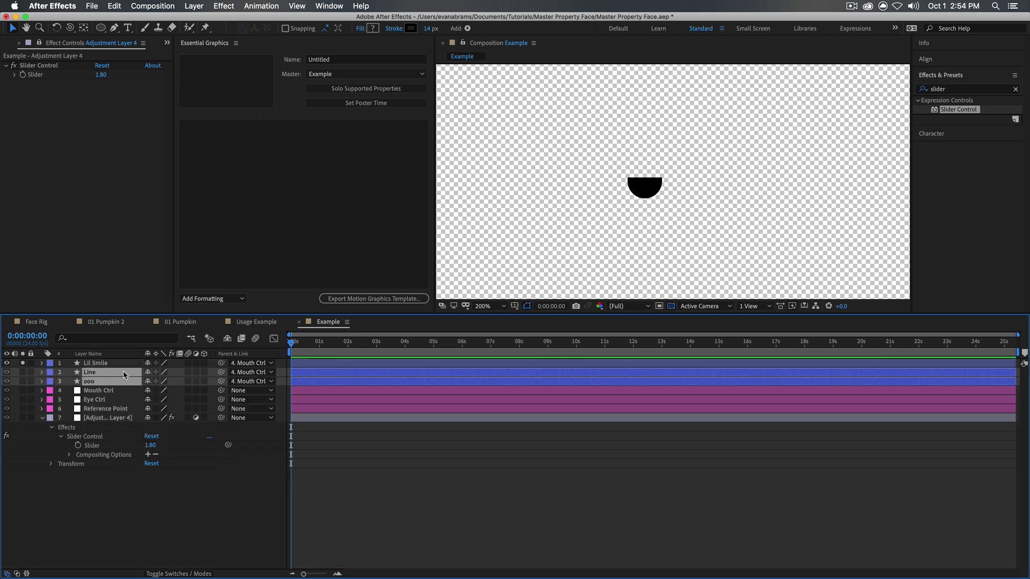
pyautogui.click(23, 363)
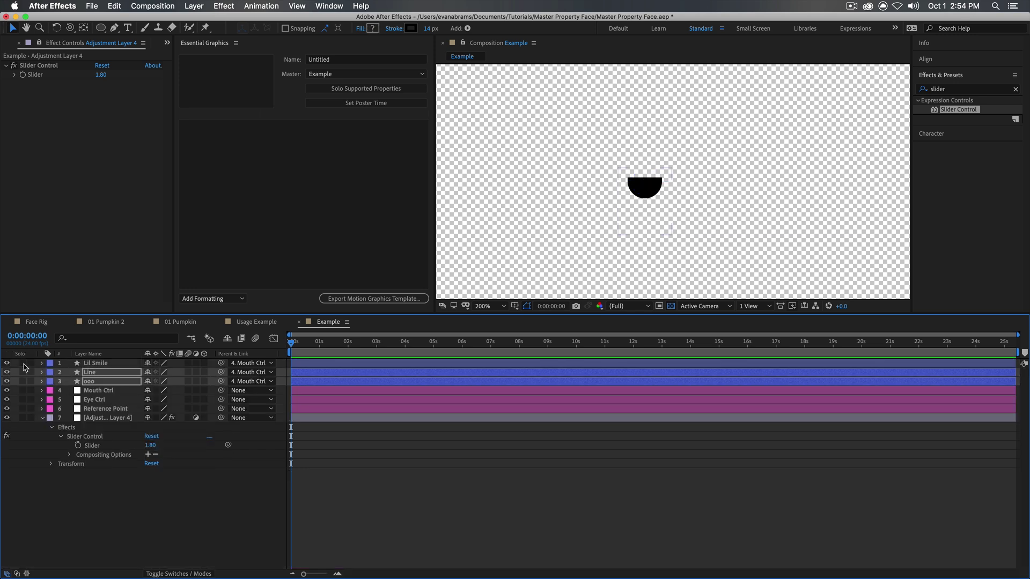
pyautogui.click(249, 479)
# - Test the mouth shape switching by setting the adjustment layer's Slider to 1, 3, 0 and back to 3
pyautogui.click(105, 75)
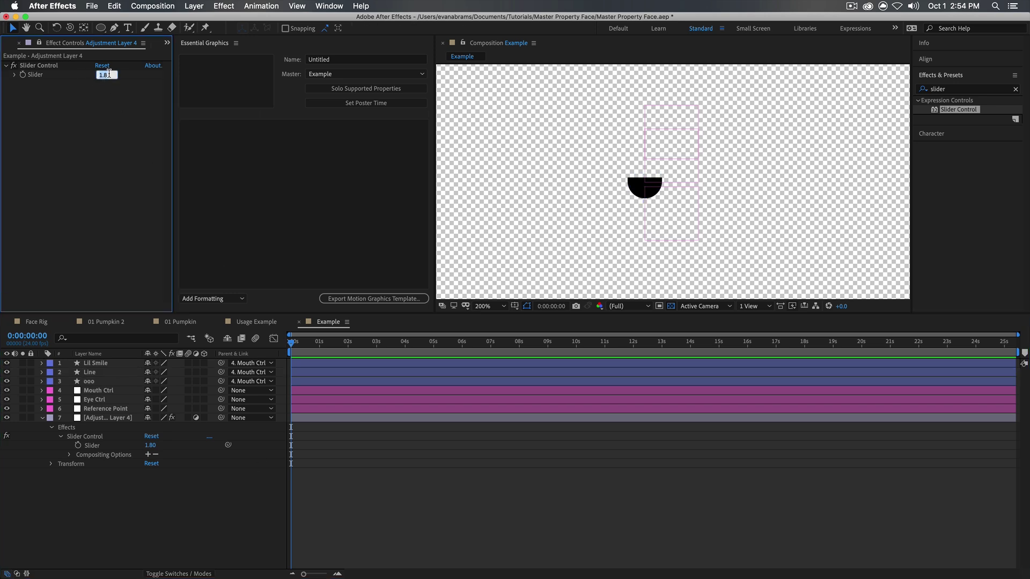
pyautogui.write('1')
pyautogui.press('Return')
pyautogui.click(102, 74)
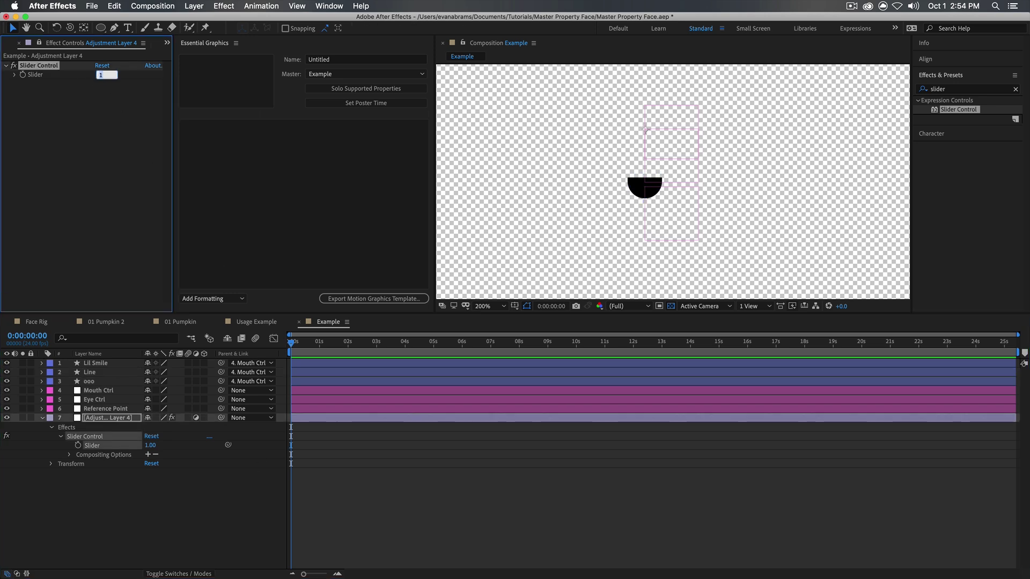
pyautogui.write('3')
pyautogui.press('Return')
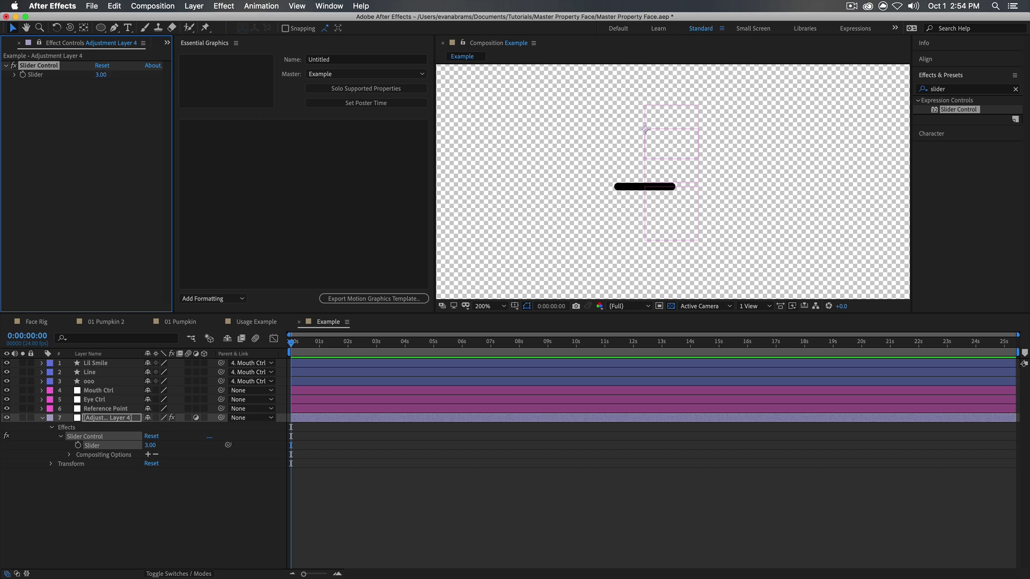
pyautogui.click(100, 74)
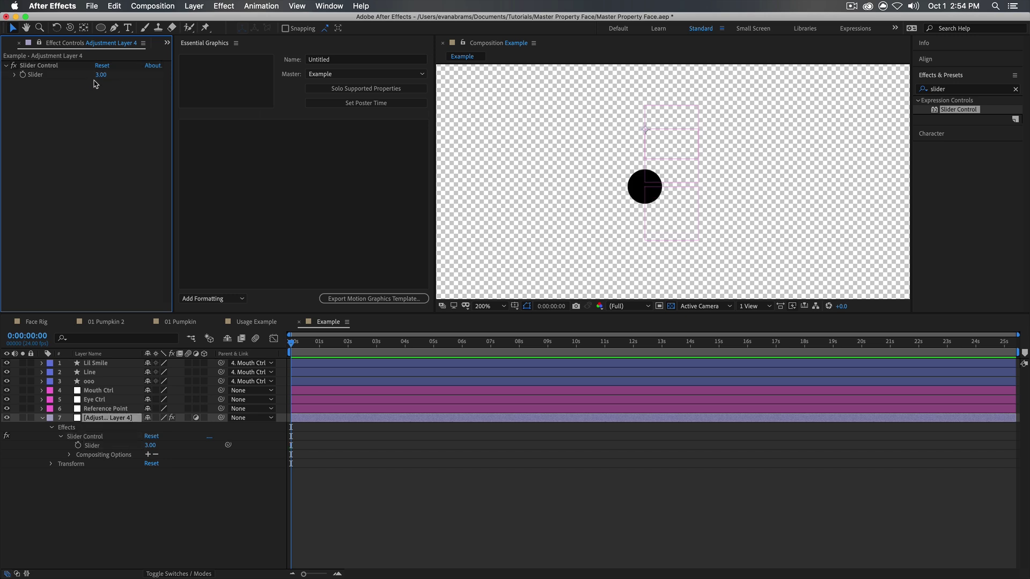
pyautogui.write('0')
pyautogui.press('Return')
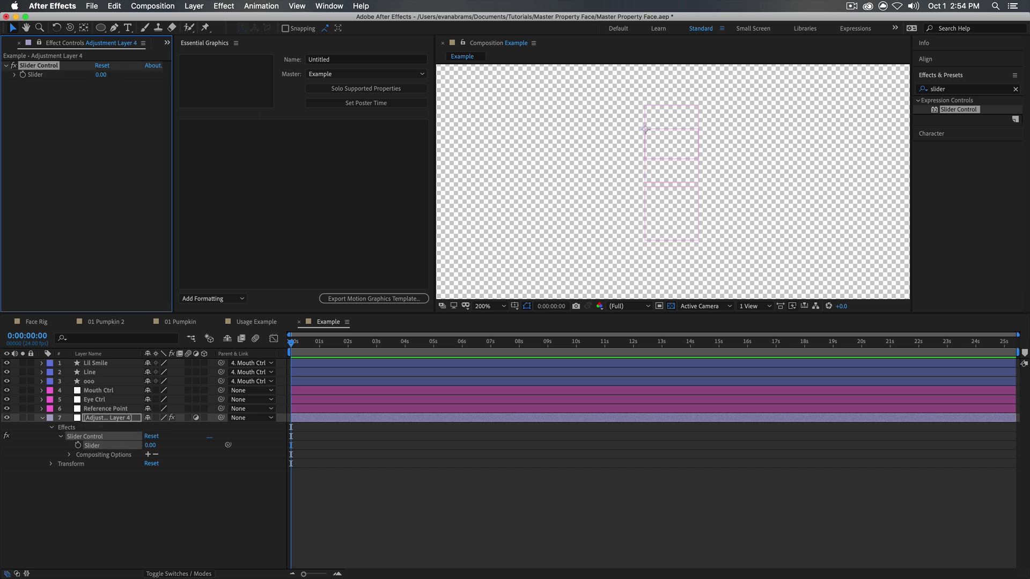
pyautogui.click(101, 74)
pyautogui.write('3')
pyautogui.press('Return')
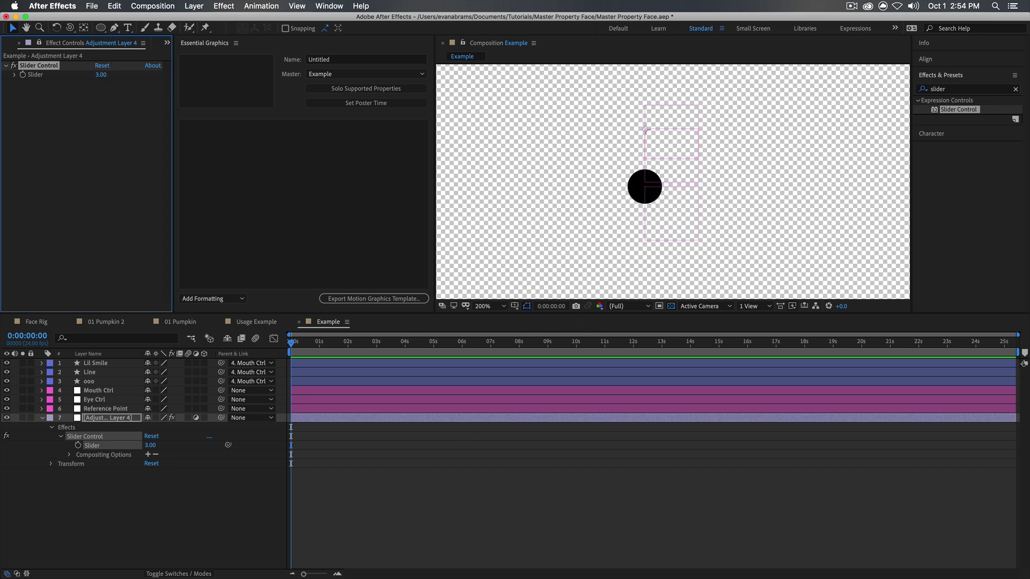
# - Rename the adjustment layer's Slider Control effect to Mouth Shape
pyautogui.click(116, 470)
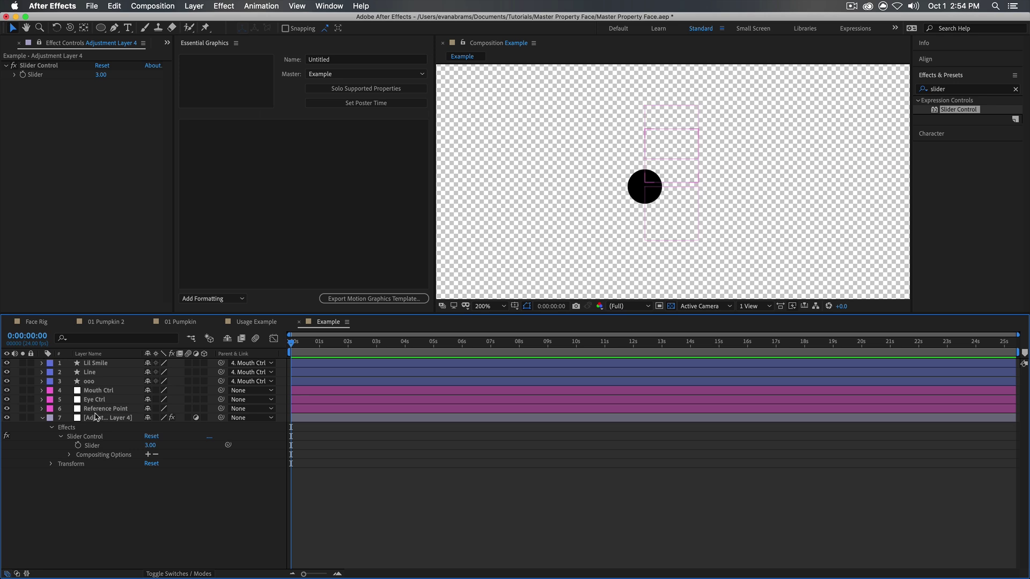
pyautogui.click(51, 66)
pyautogui.press('Return')
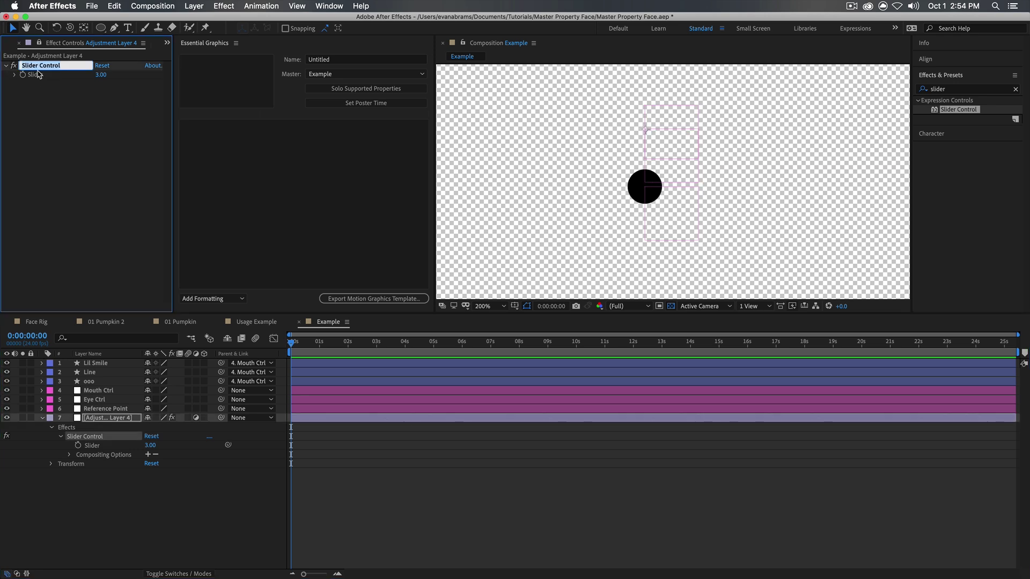
pyautogui.write('Mouth Shape')
pyautogui.press('Return')
# - Add the Mouth Shape effect's Slider to the Essential Graphics properties and name the control Mouth Shape
pyautogui.moveTo(92, 446); pyautogui.dragTo(299, 190)
pyautogui.click(231, 128)
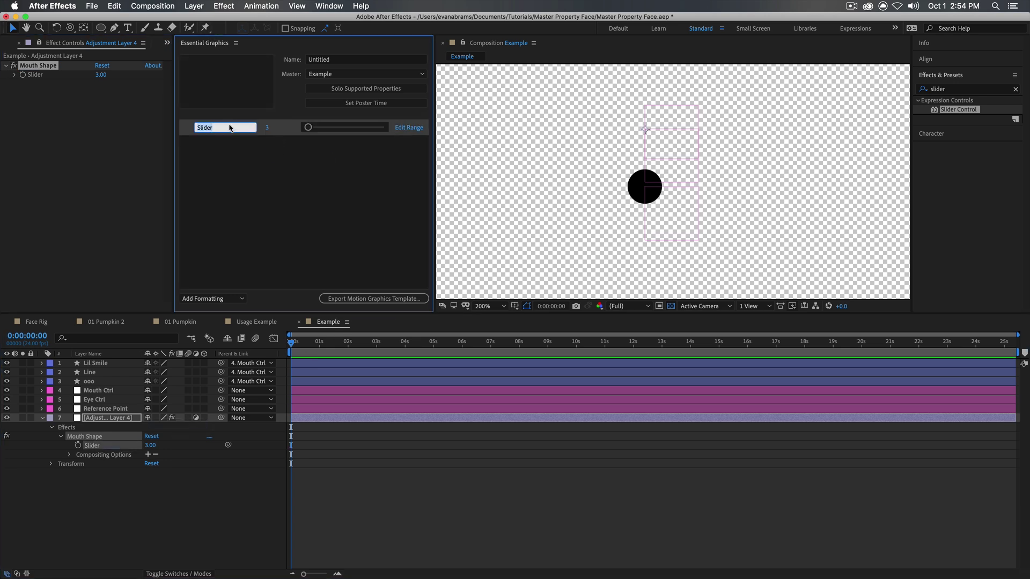
pyautogui.write('Mouth Shape')
pyautogui.press('Return')
# - Add an Essential Graphics group named Mouth Group and place the Mouth Shape control inside it
pyautogui.click(225, 299)
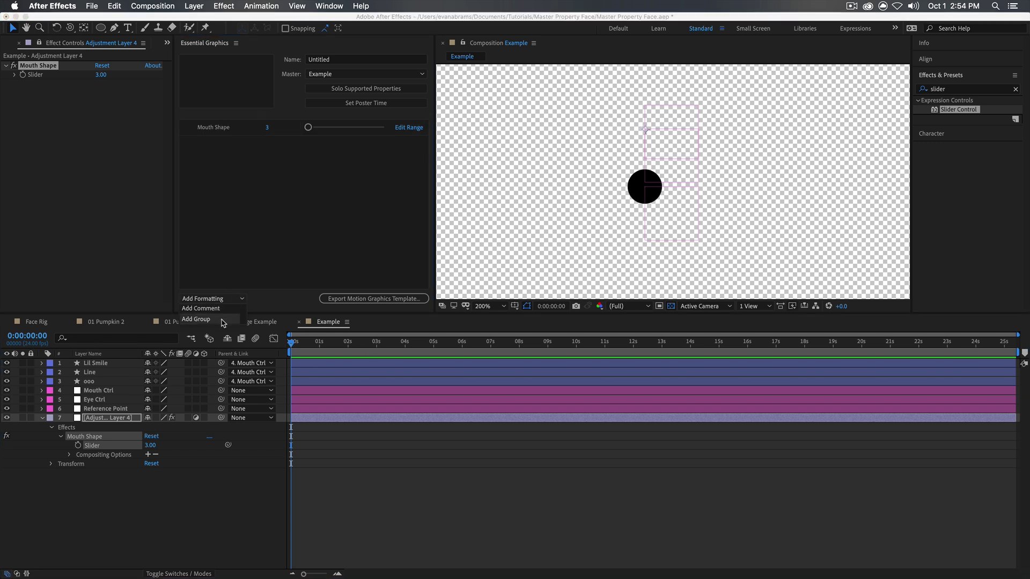
pyautogui.click(207, 309)
pyautogui.moveTo(227, 131)
pyautogui.mouseDown()
pyautogui.moveTo(248, 151)
pyautogui.moveTo(226, 142)
pyautogui.mouseUp()
pyautogui.click(196, 129)
pyautogui.write('Mouth Group')
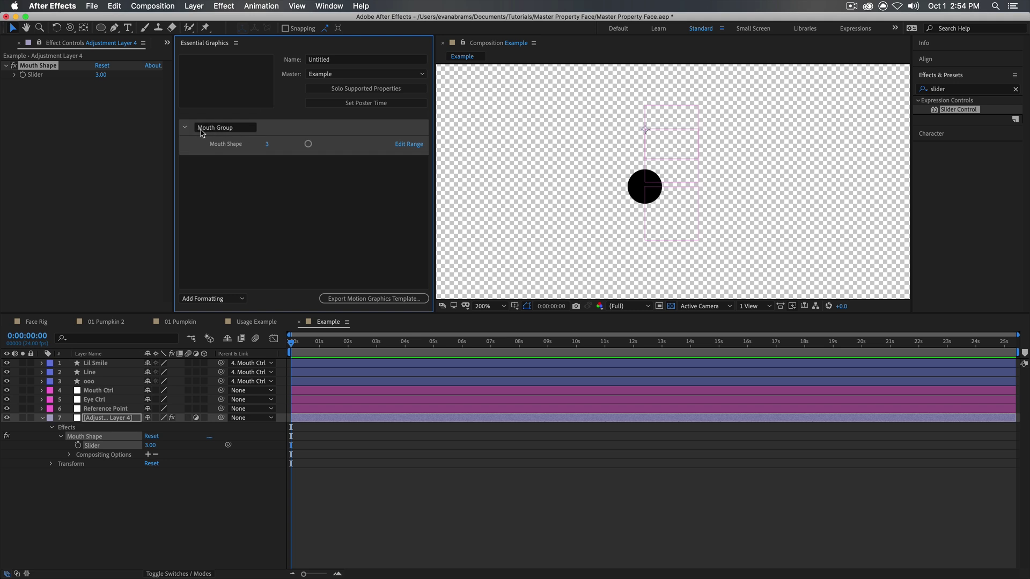
pyautogui.click(247, 164)
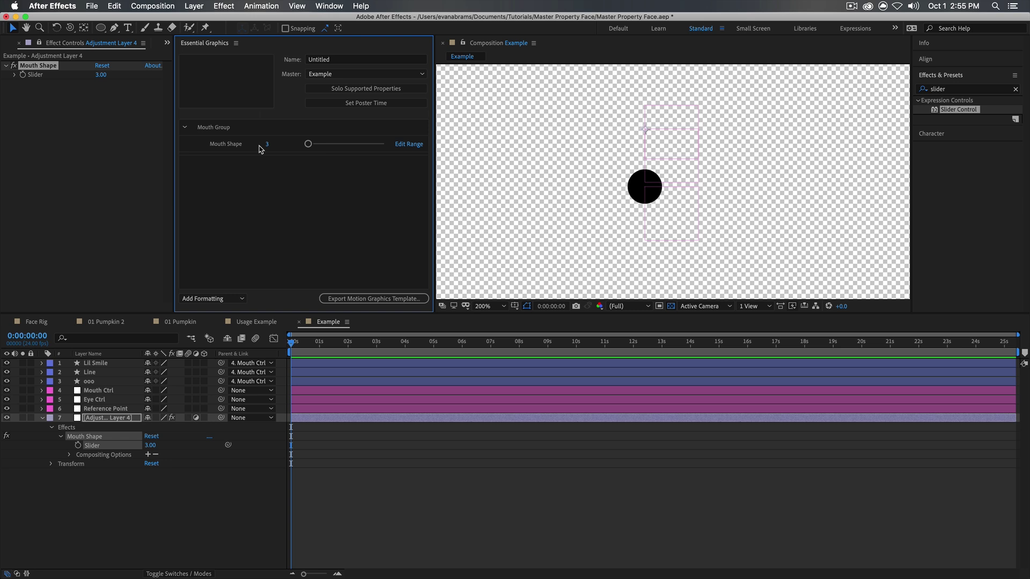
# - Add the Mouth Ctrl layer's Position to Mouth Group in Essential Graphics and name it Mouth Position
pyautogui.press(',')
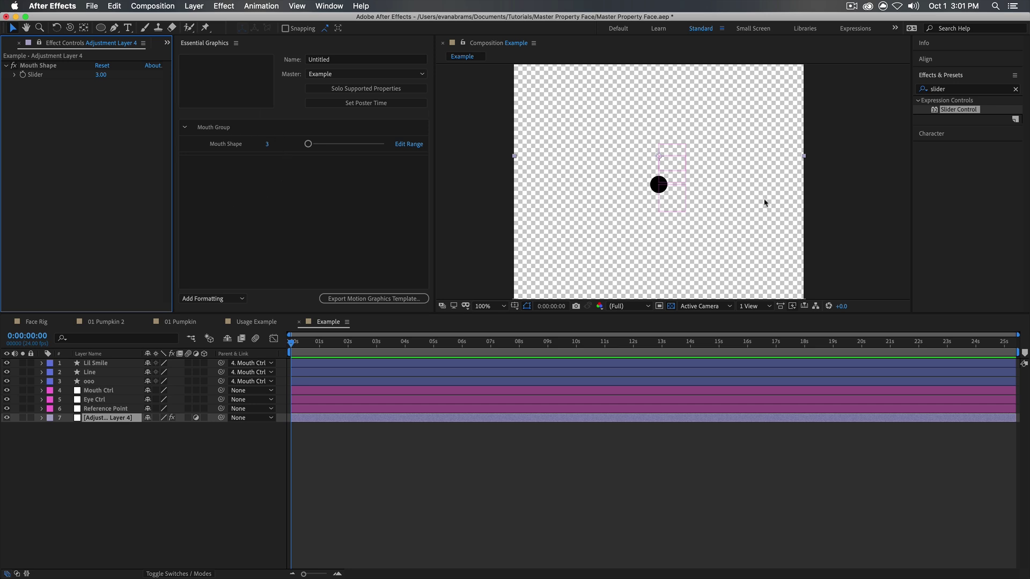
pyautogui.click(681, 197)
pyautogui.click(490, 449)
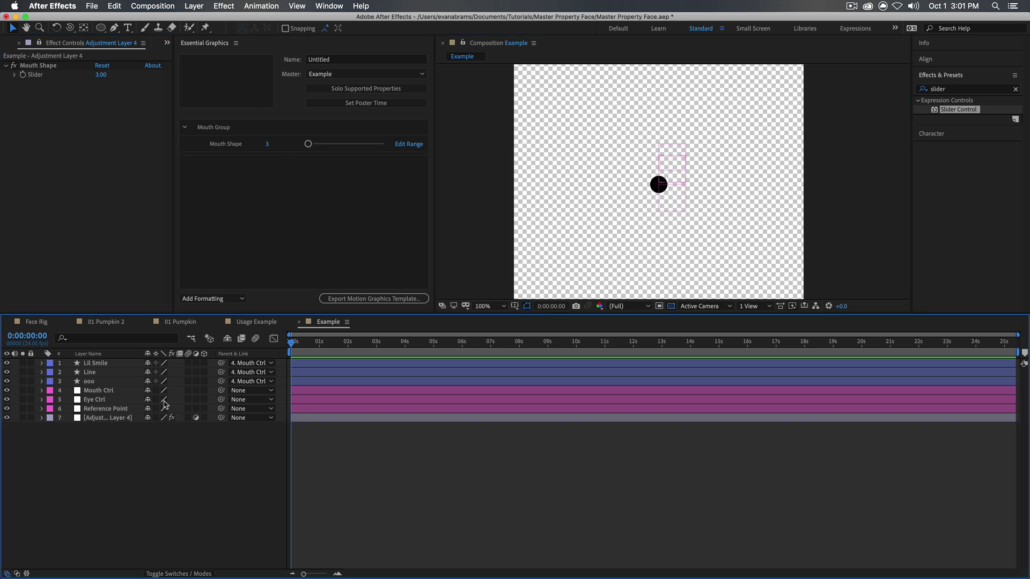
pyautogui.click(102, 409)
pyautogui.click(100, 392)
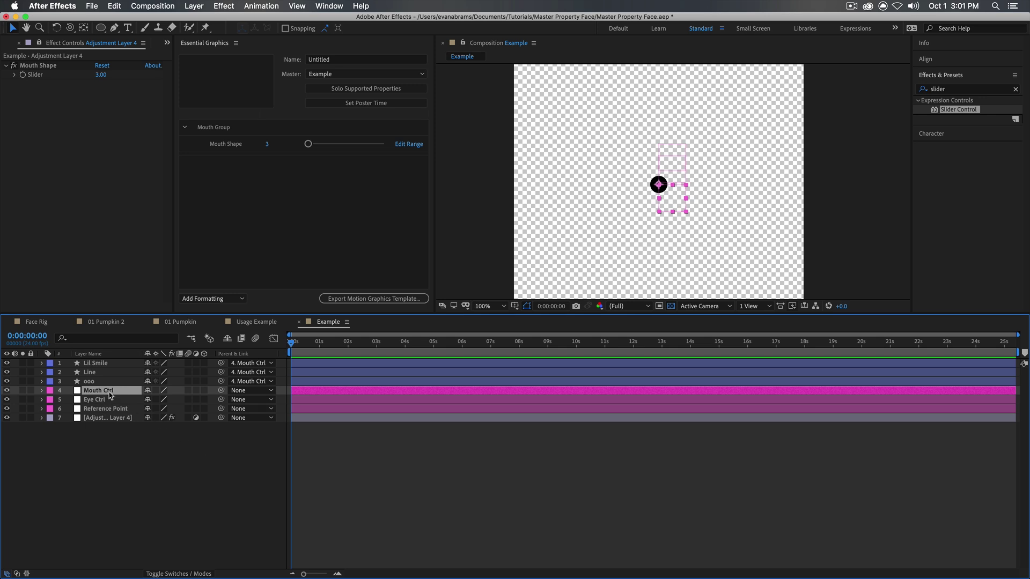
pyautogui.press('p')
pyautogui.moveTo(110, 400); pyautogui.dragTo(234, 207)
pyautogui.click(326, 167)
pyautogui.click(233, 160)
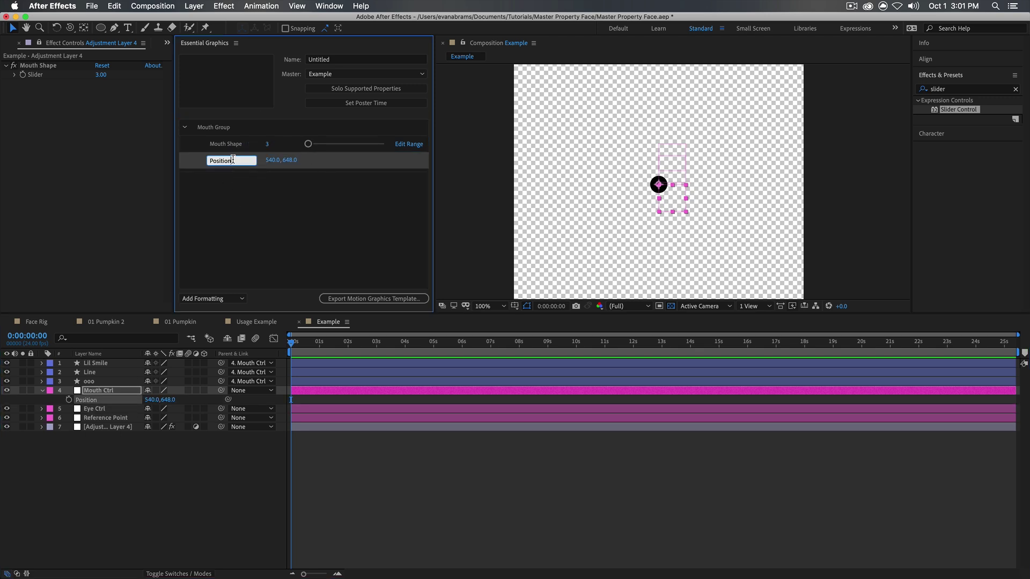
pyautogui.write('Mouth')
pyautogui.press('Return')
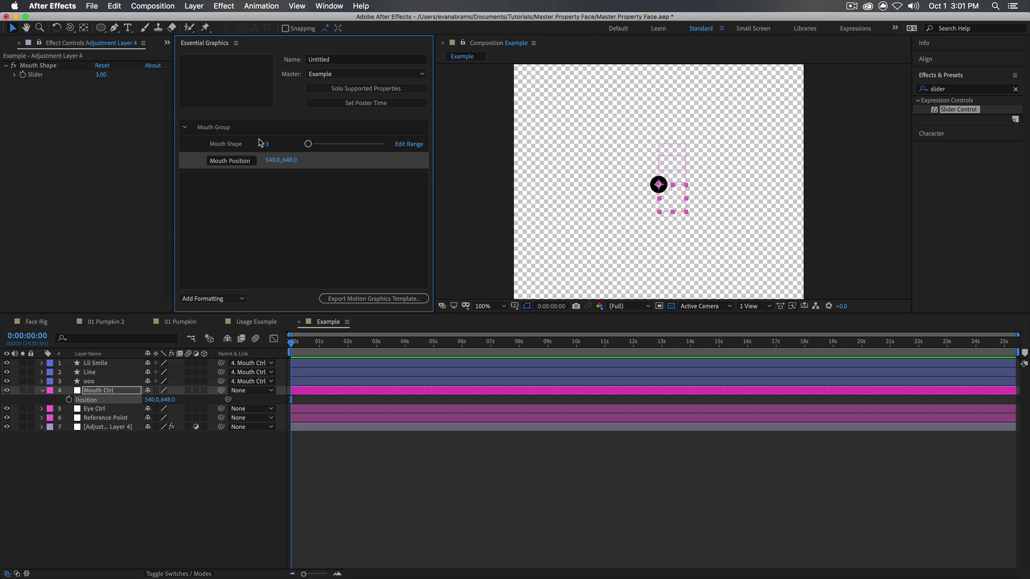
# - Parent Mouth Ctrl to the Reference Point layer and set Mouth Position to 0, 100
pyautogui.moveTo(276, 160); pyautogui.dragTo(276, 159)
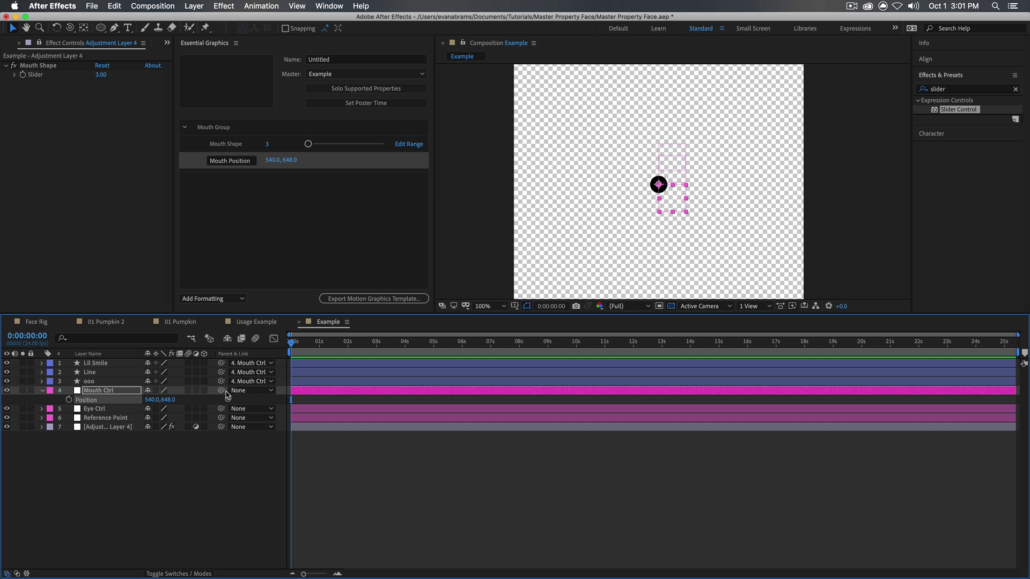
pyautogui.moveTo(221, 391); pyautogui.dragTo(118, 422)
pyautogui.moveTo(279, 160); pyautogui.dragTo(316, 169)
pyautogui.click(290, 161)
pyautogui.write('100')
pyautogui.press('Return')
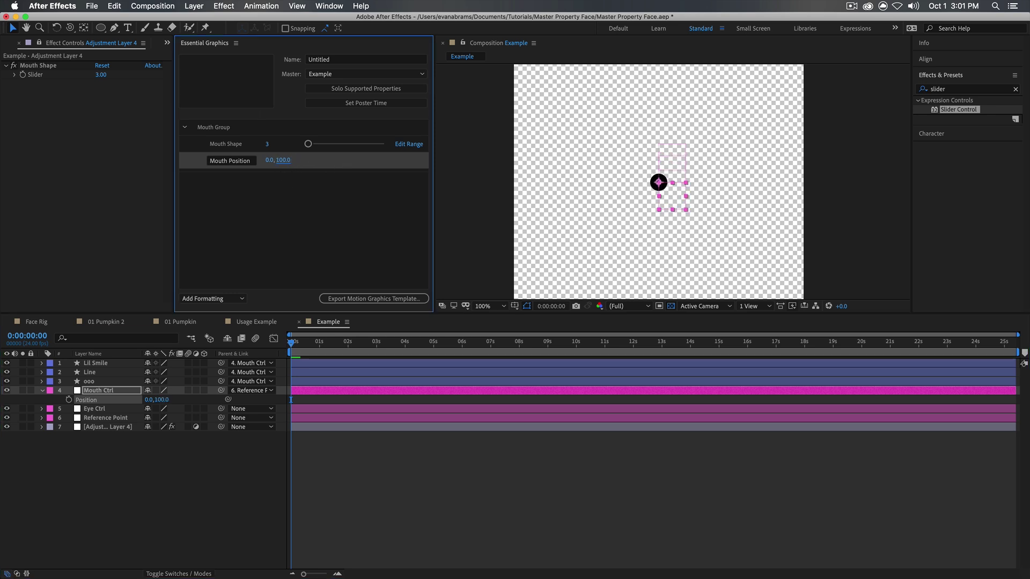
# - Set the Mouth Shape control in Essential Graphics to 1
pyautogui.click(605, 328)
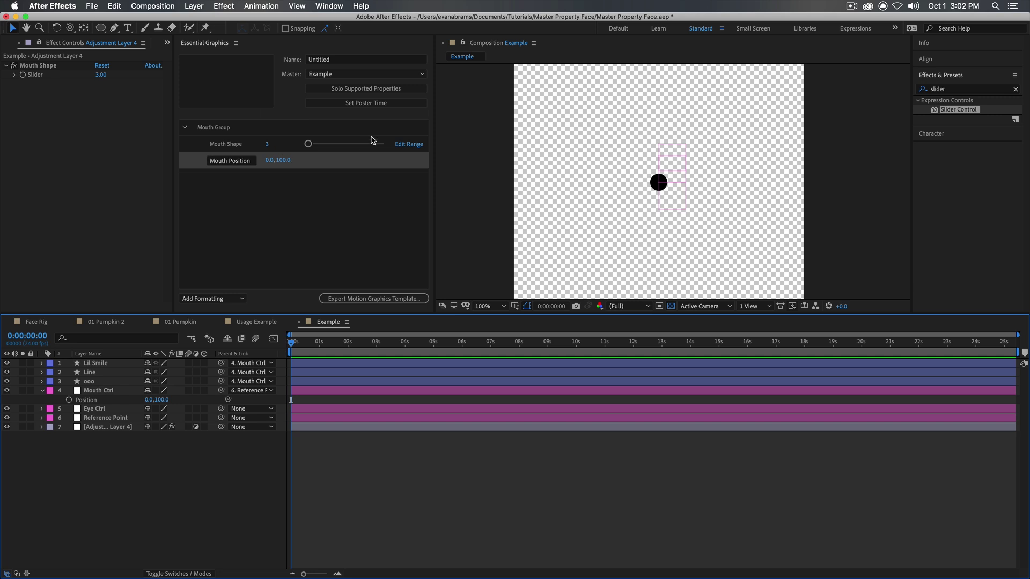
pyautogui.moveTo(374, 144); pyautogui.dragTo(307, 144)
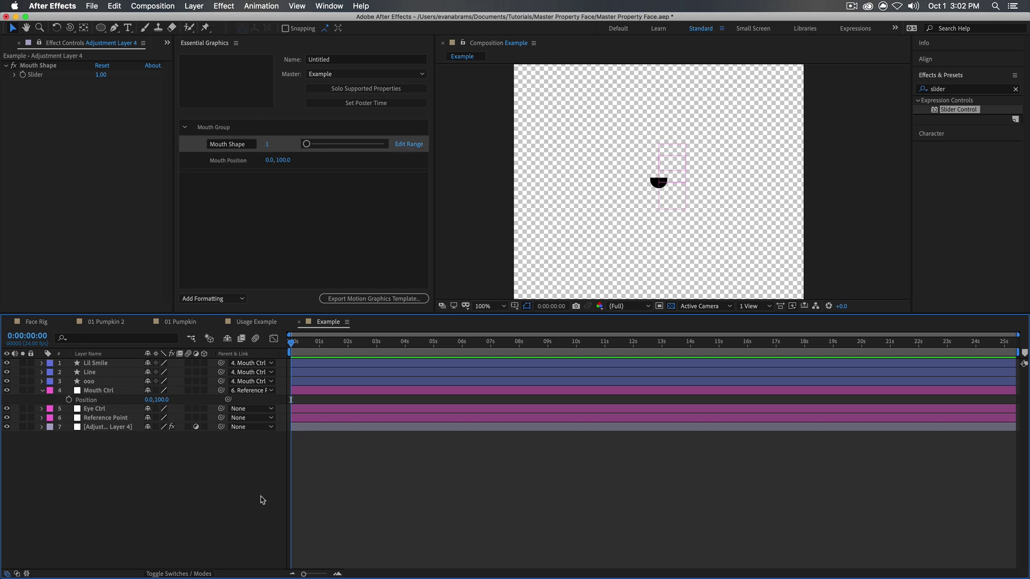
# - Create an ellipse shape layer in the Example composition and set its Ellipse Path size to 50 by 50
pyautogui.doubleClick(101, 27)
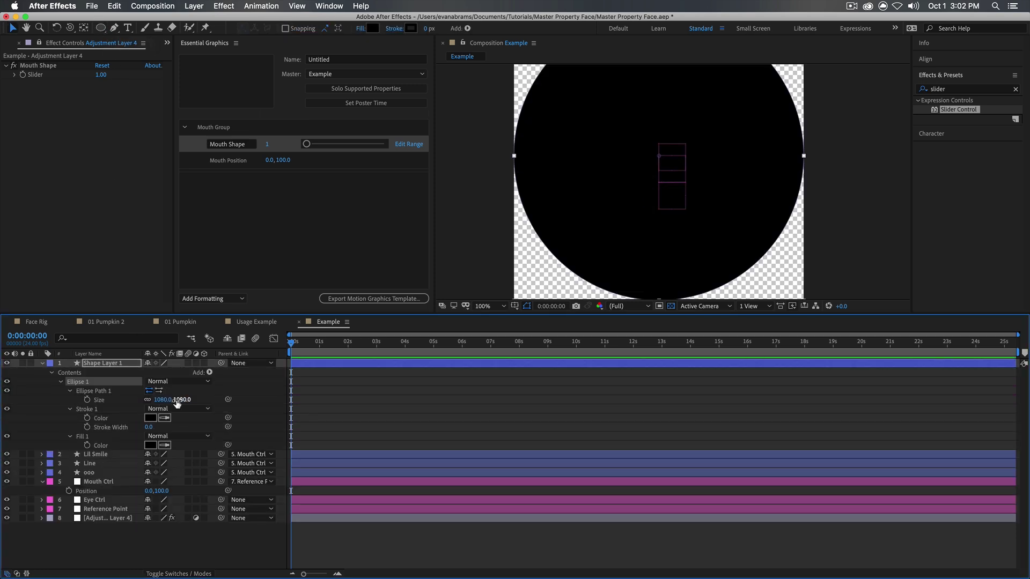
pyautogui.moveTo(171, 400); pyautogui.dragTo(40, 429)
pyautogui.click(171, 400)
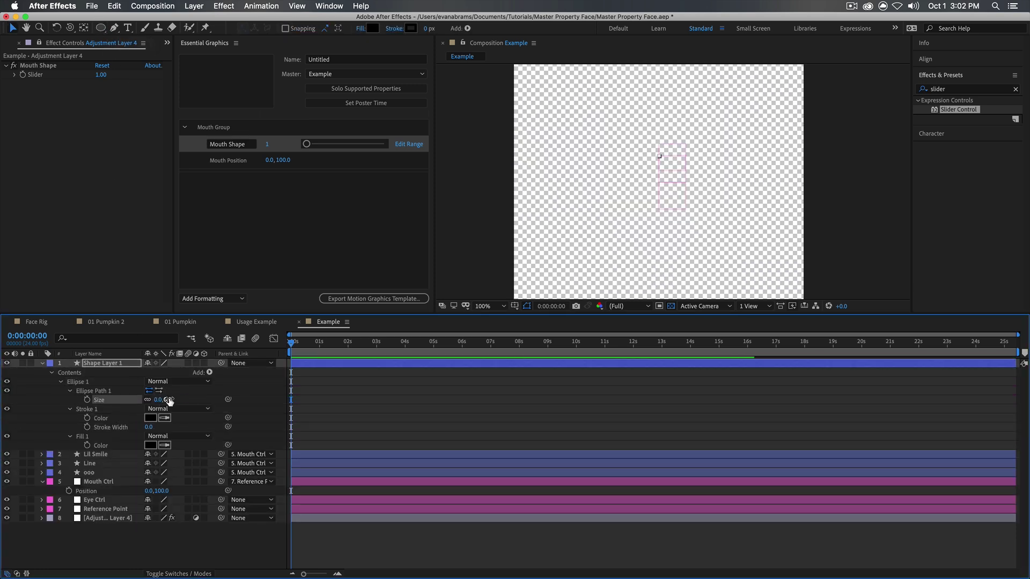
pyautogui.press('Return')
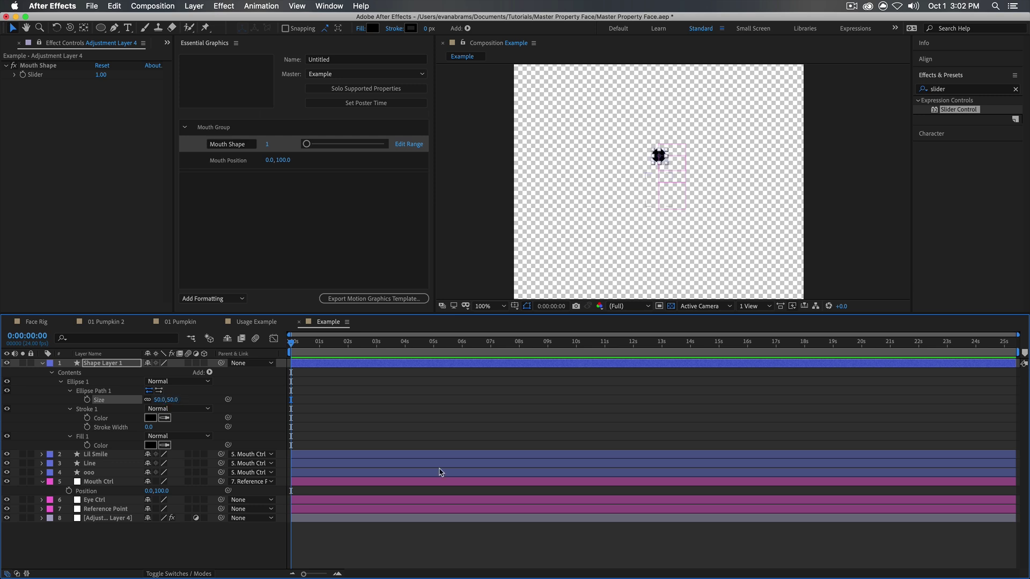
pyautogui.click(429, 421)
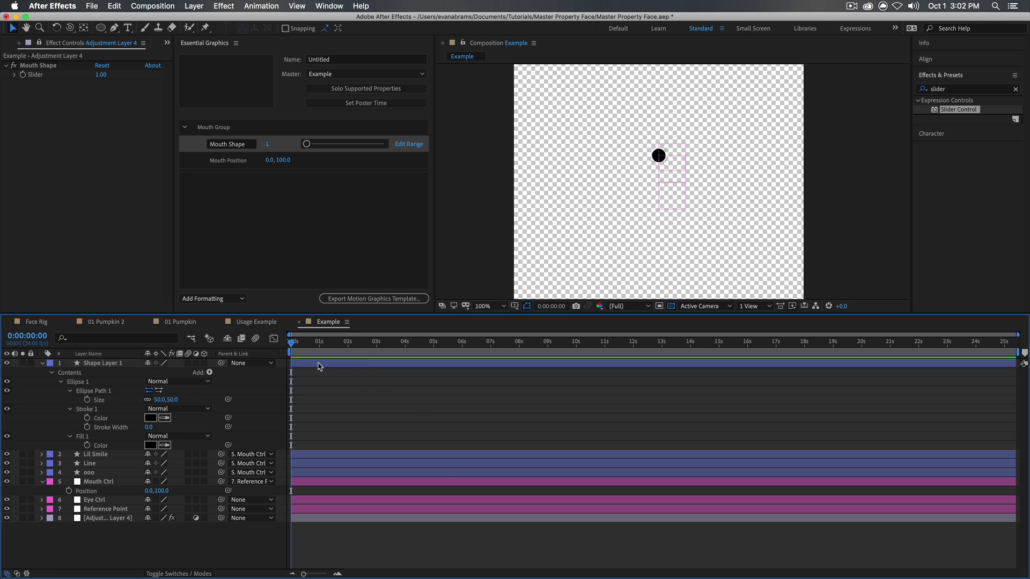
# - Move the circle's shape layer to the end of the layer stack, below the adjustment layer
pyautogui.click(328, 341)
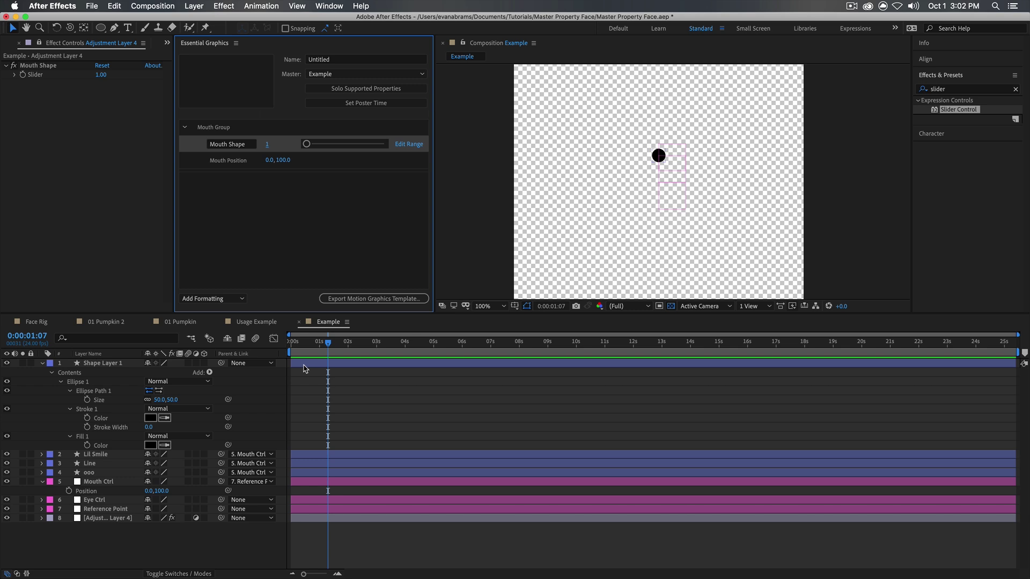
pyautogui.click(42, 364)
pyautogui.click(99, 371)
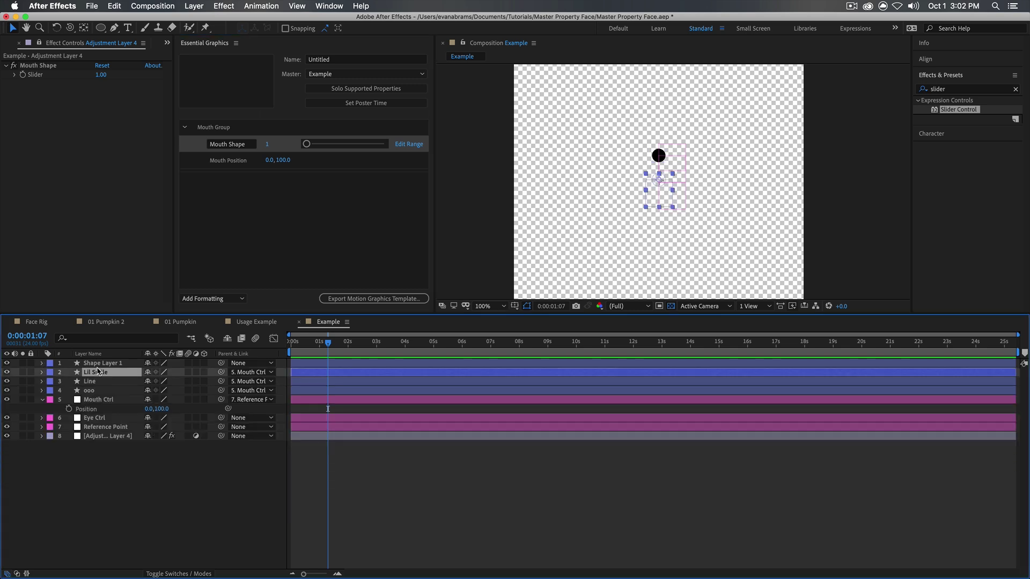
pyautogui.keyDown('shift'); pyautogui.click(99, 387); pyautogui.keyUp('shift')
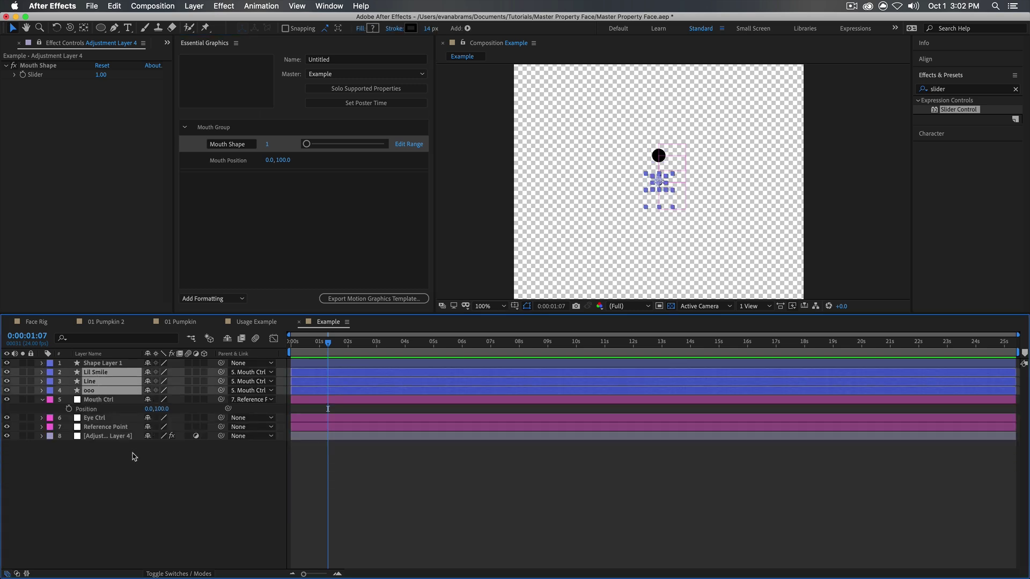
pyautogui.click(131, 515)
pyautogui.moveTo(107, 363); pyautogui.dragTo(116, 504)
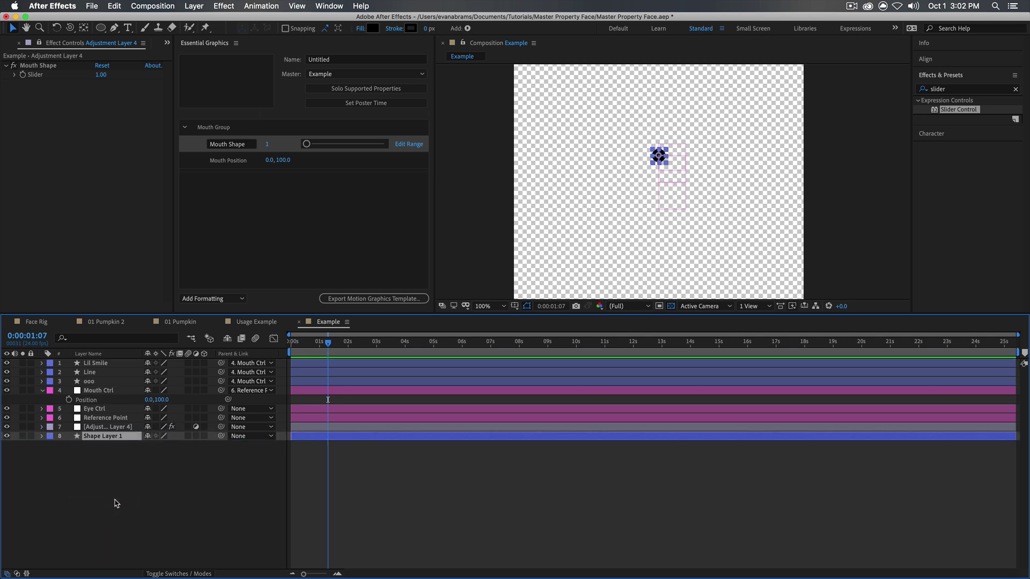
pyautogui.click(257, 495)
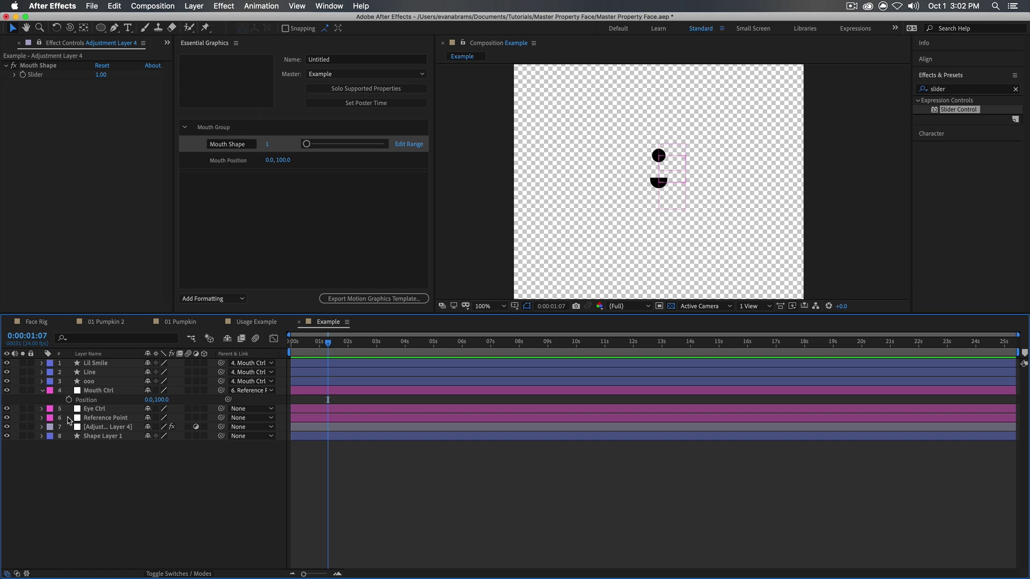
# - Rename the circle's shape layer to eye 1 and parent it to Eye Ctrl
pyautogui.click(97, 436)
pyautogui.press('Return')
pyautogui.write('eye 1')
pyautogui.moveTo(221, 437); pyautogui.dragTo(115, 409)
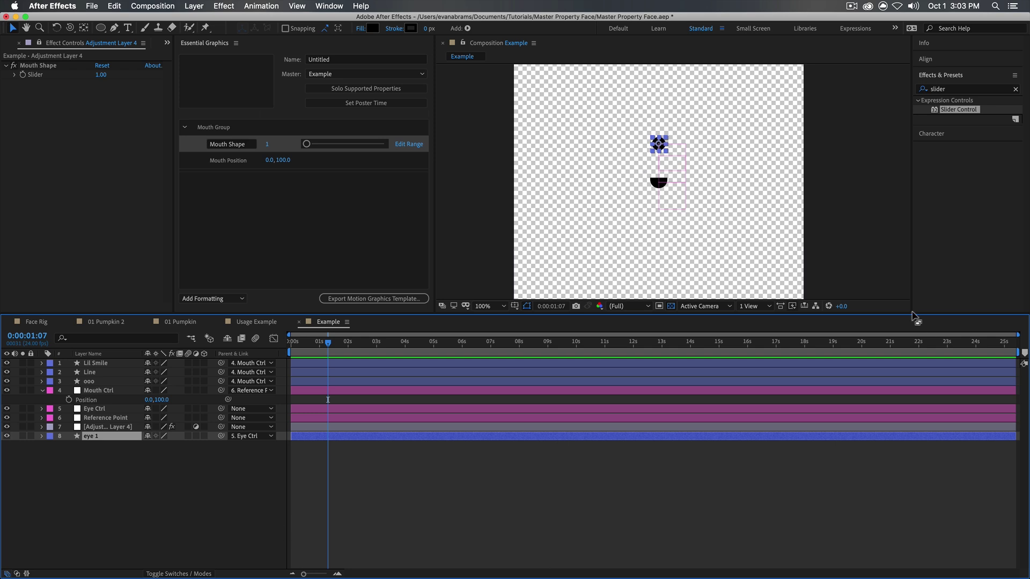
# - Add a second Slider Control to Adjustment Layer 4 and name it Eye distance
pyautogui.click(946, 90)
pyautogui.moveTo(959, 110); pyautogui.dragTo(32, 87)
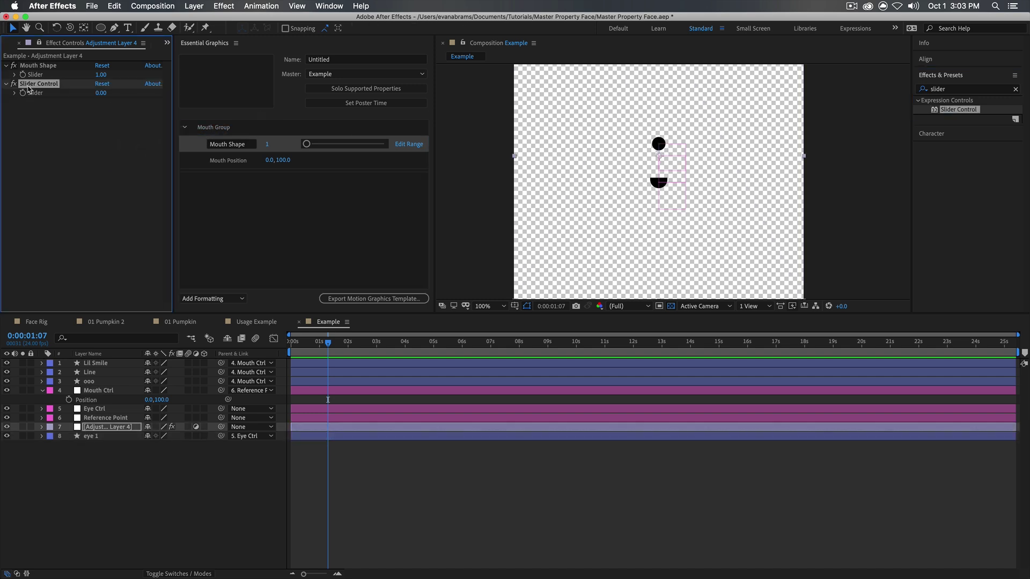
pyautogui.press('Return')
pyautogui.write('E')
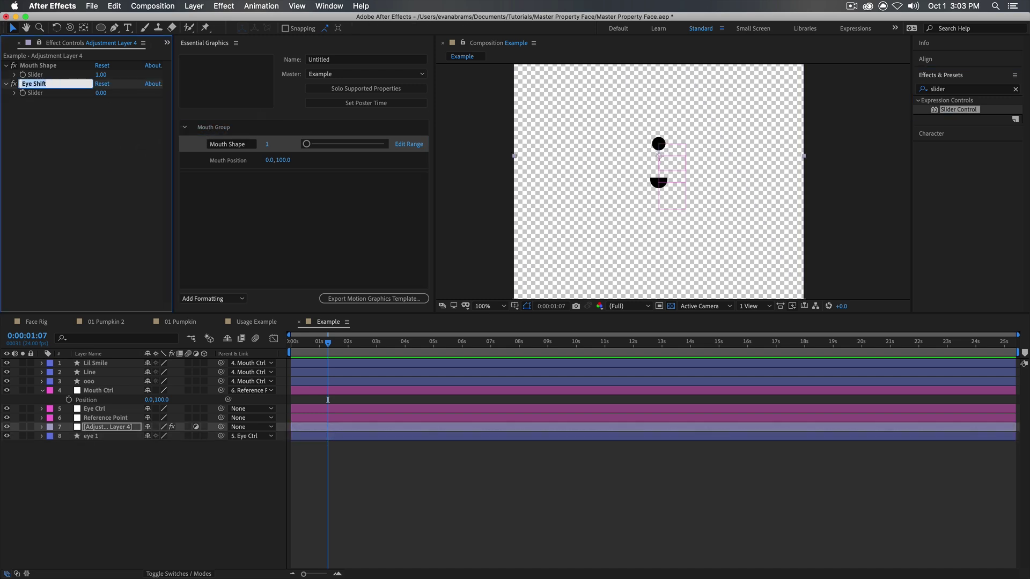
pyautogui.write('ye distance')
pyautogui.press('Return')
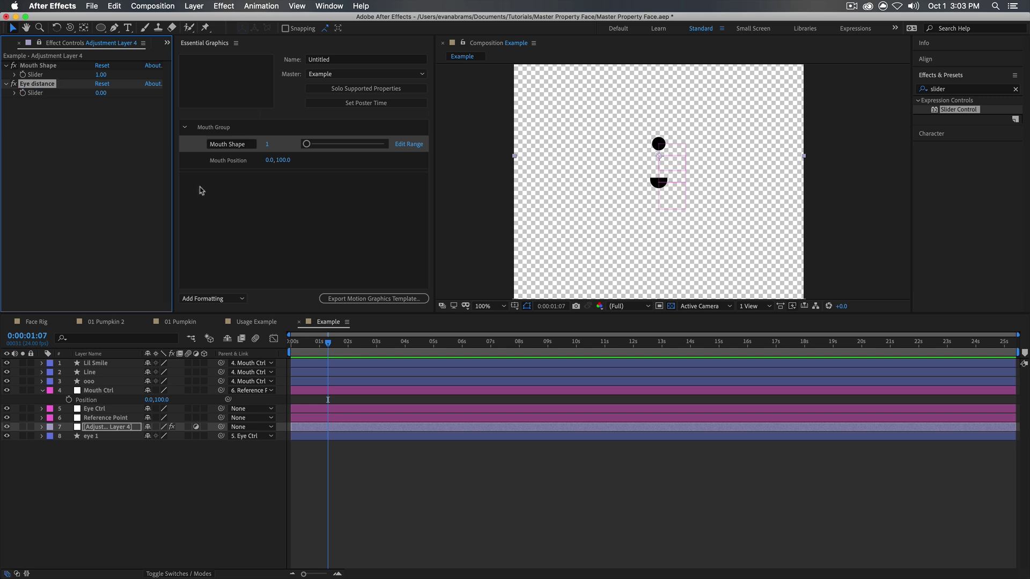
# - Give eye 1's Position an expression storing the Eye distance slider in var s and returning [s,0], and set the slider to 175
pyautogui.click(84, 436)
pyautogui.press('p')
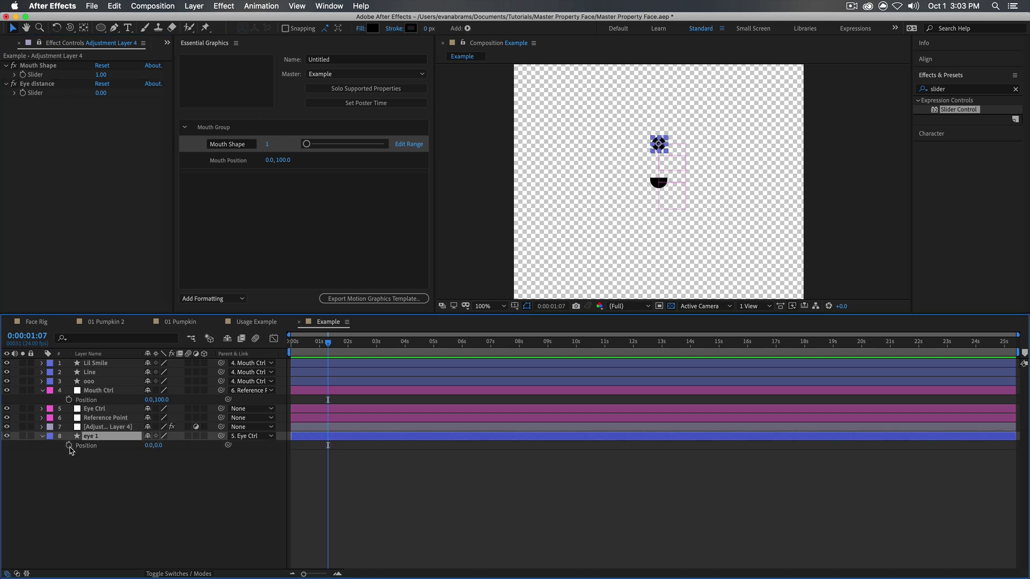
pyautogui.keyDown('alt'); pyautogui.click(69, 445); pyautogui.keyUp('alt')
pyautogui.write('var s =')
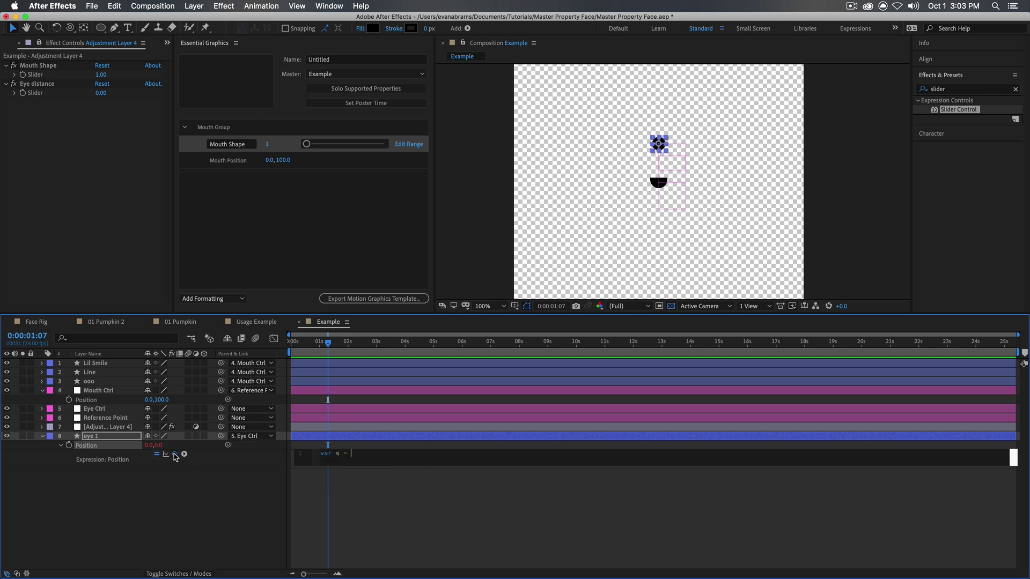
pyautogui.moveTo(175, 454); pyautogui.dragTo(35, 95)
pyautogui.write('s = ')
pyautogui.write(';')
pyautogui.press('Return')
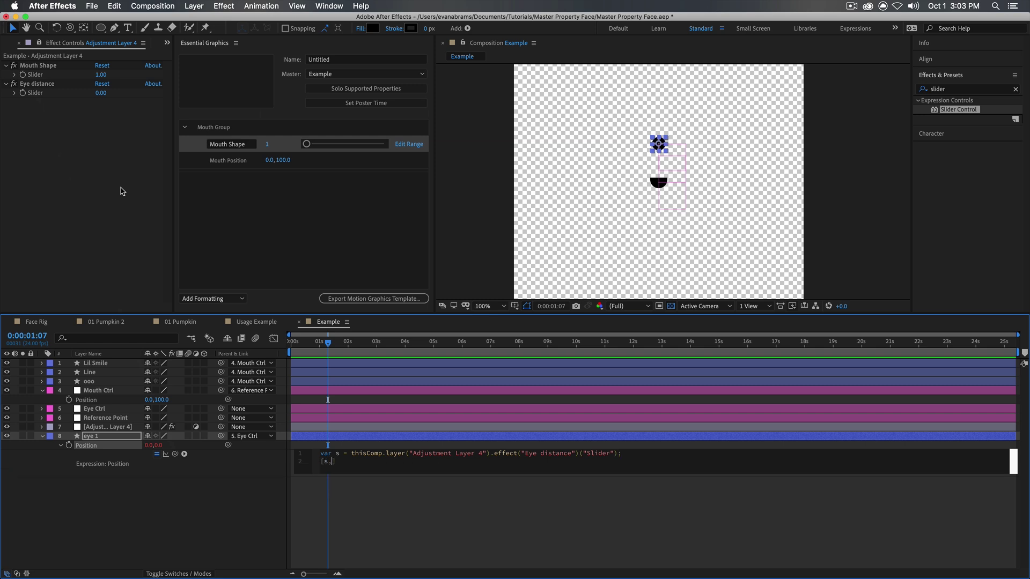
pyautogui.press('KP_Enter')
pyautogui.moveTo(101, 92); pyautogui.dragTo(194, 96)
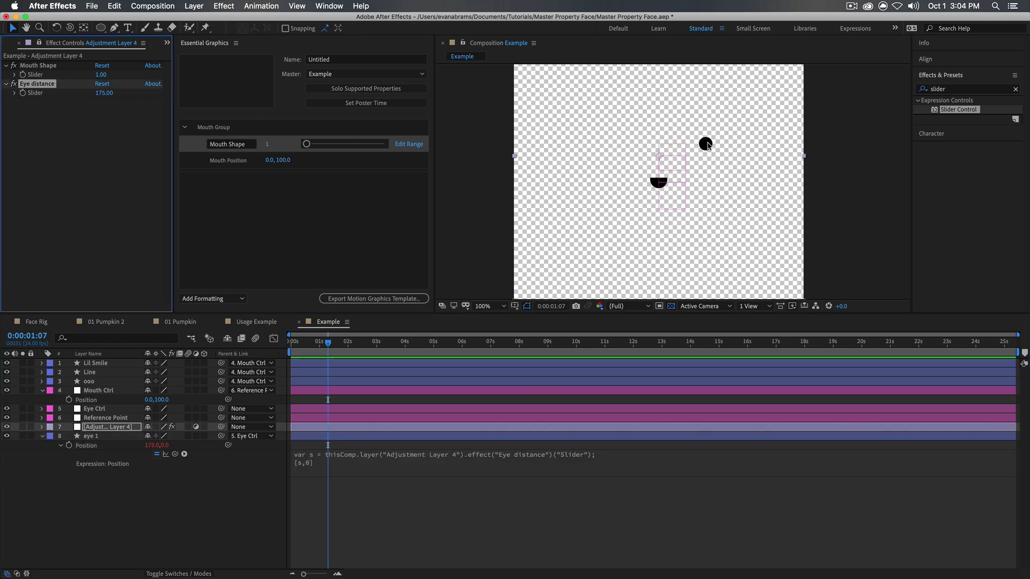
# - Duplicate eye 1 and change the copy's Position expression to return [-s,0]
pyautogui.click(706, 144)
pyautogui.press('super+d')
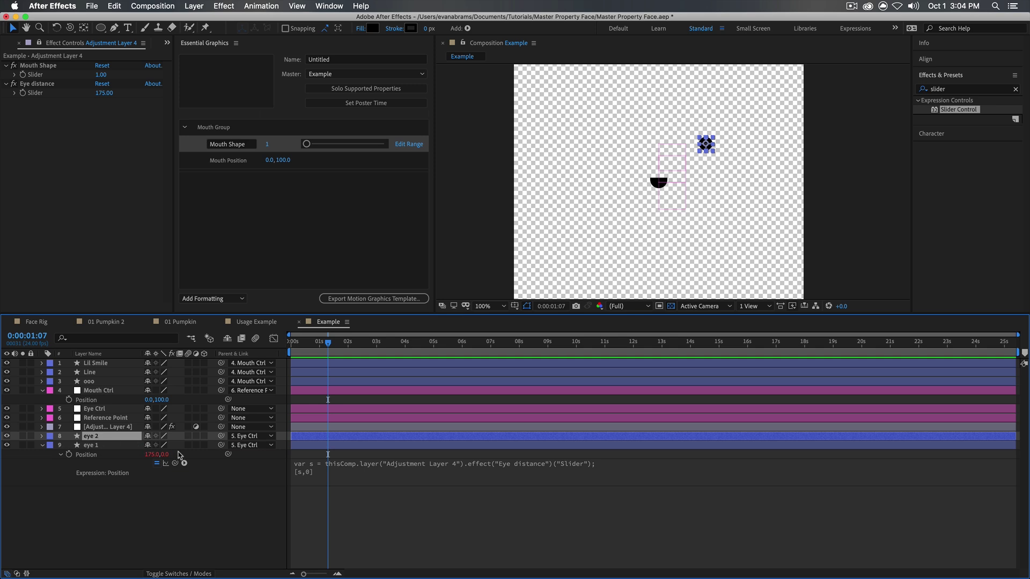
pyautogui.press('u')
pyautogui.press('u')
pyautogui.click(323, 553)
pyautogui.write('-')
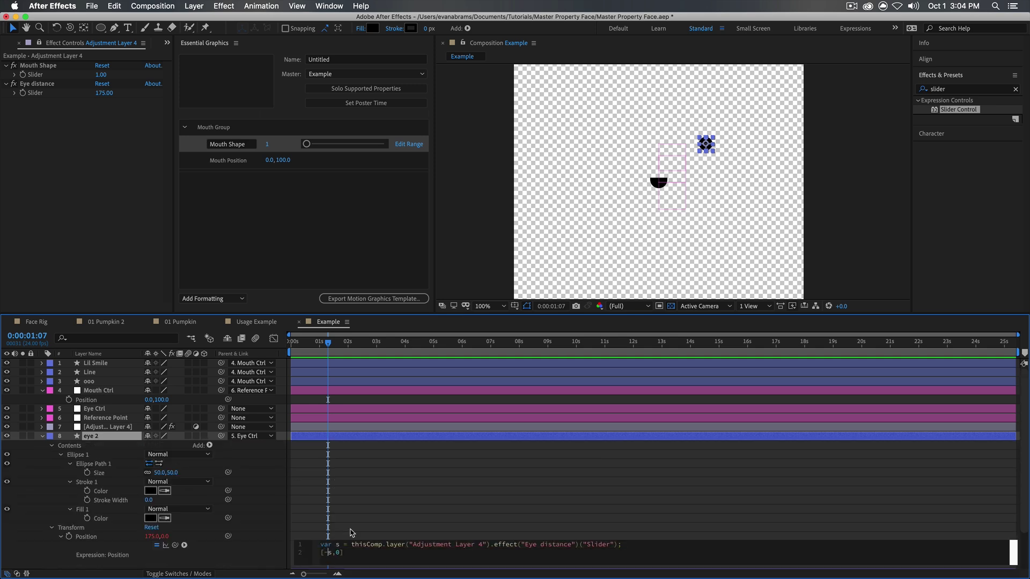
pyautogui.click(352, 532)
pyautogui.click(492, 465)
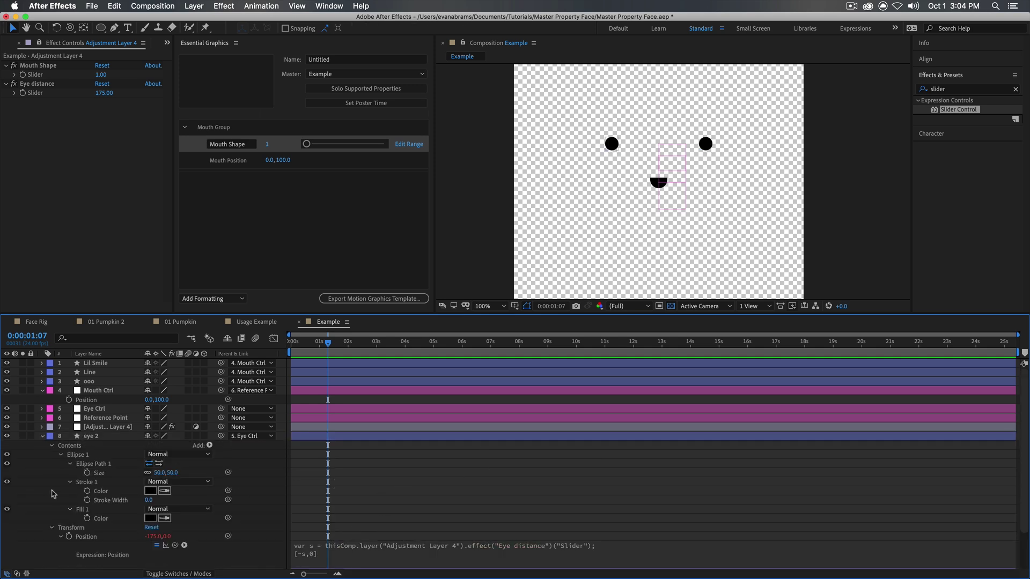
# - Collapse eye 2's properties and set the Eye distance slider to 252
pyautogui.click(42, 436)
pyautogui.click(89, 446)
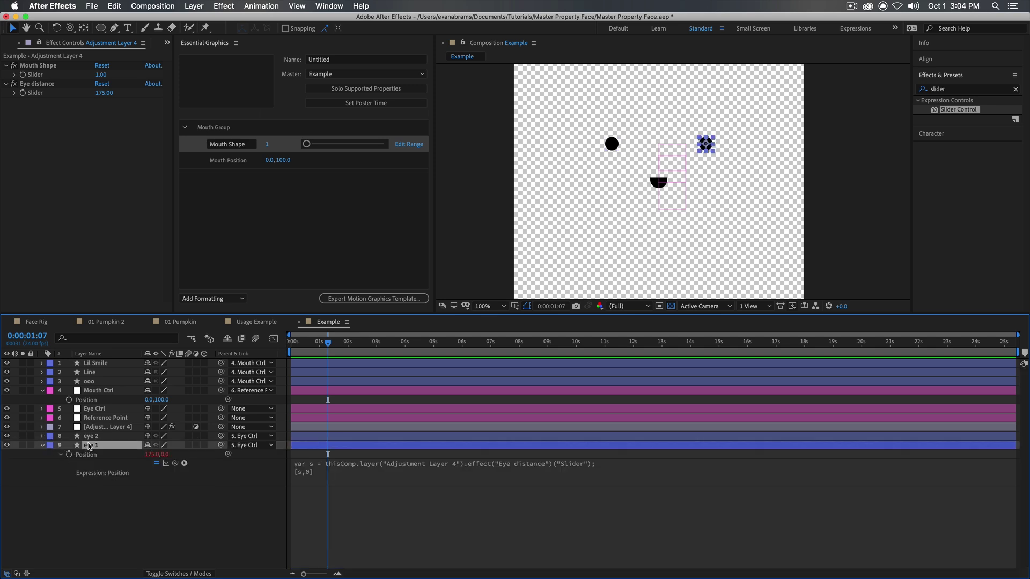
pyautogui.moveTo(104, 93)
pyautogui.mouseDown()
pyautogui.moveTo(160, 95)
pyautogui.moveTo(41, 96)
pyautogui.moveTo(146, 112)
pyautogui.mouseUp()
# - Add an Essential Graphics group named Eyes and place the Eye distance slider in it as Distance
pyautogui.click(212, 299)
pyautogui.click(209, 279)
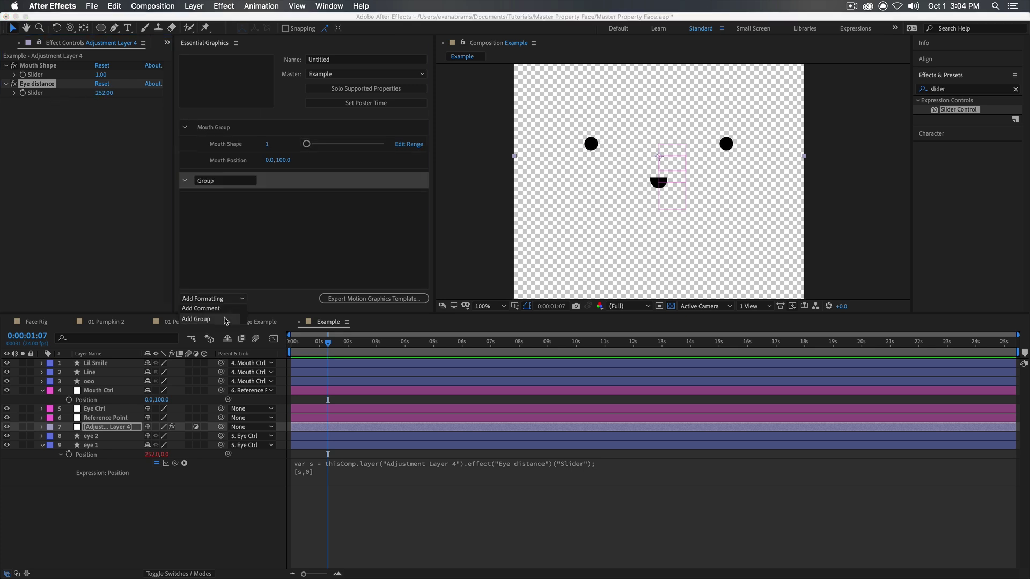
pyautogui.click(210, 182)
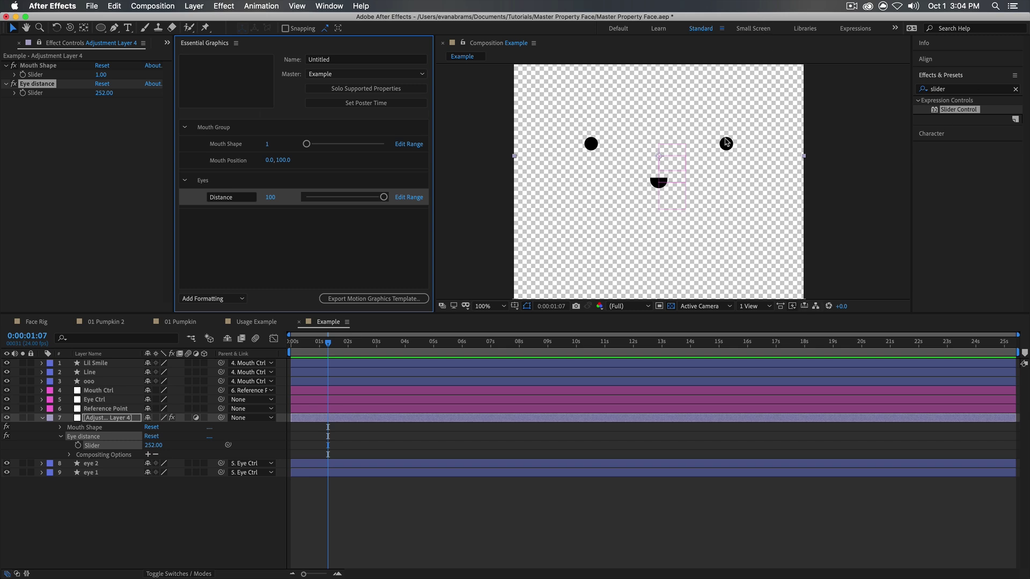
pyautogui.click(194, 534)
# - Add a Rectangle path and a Merge Paths operator to Ellipse 1 in the eye 2 layer
pyautogui.click(90, 464)
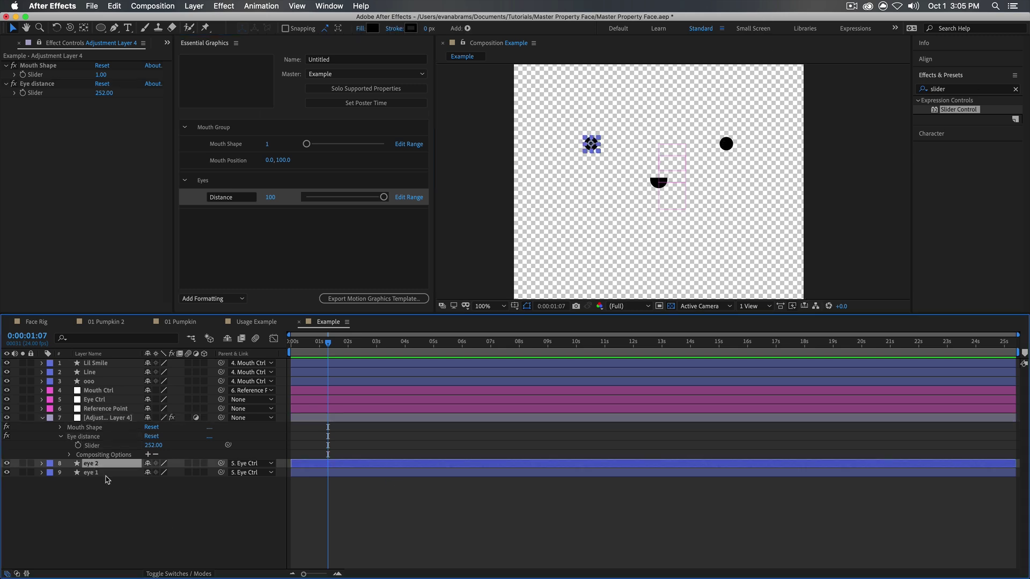
pyautogui.press('u')
pyautogui.press('u')
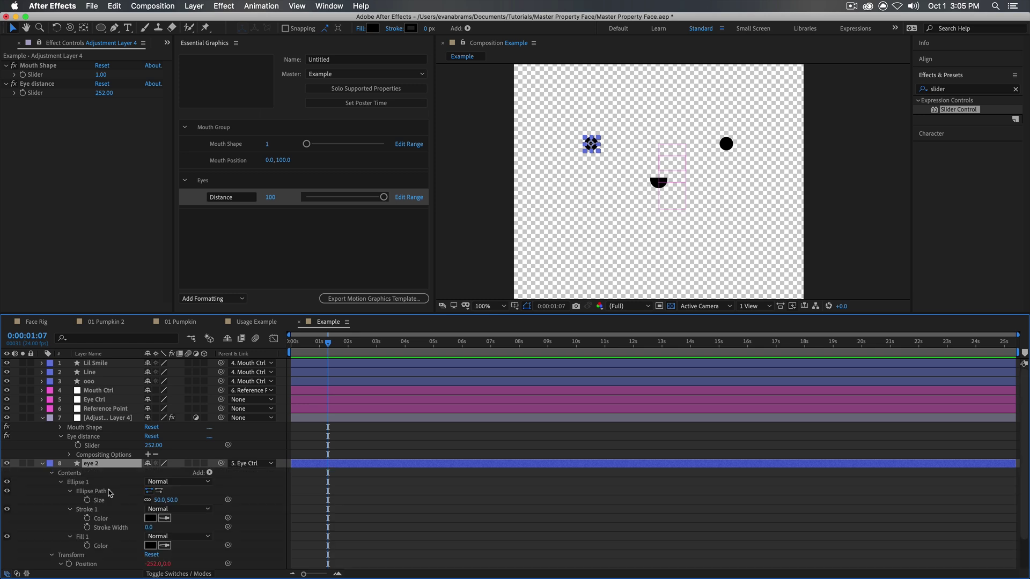
pyautogui.click(96, 491)
pyautogui.click(210, 473)
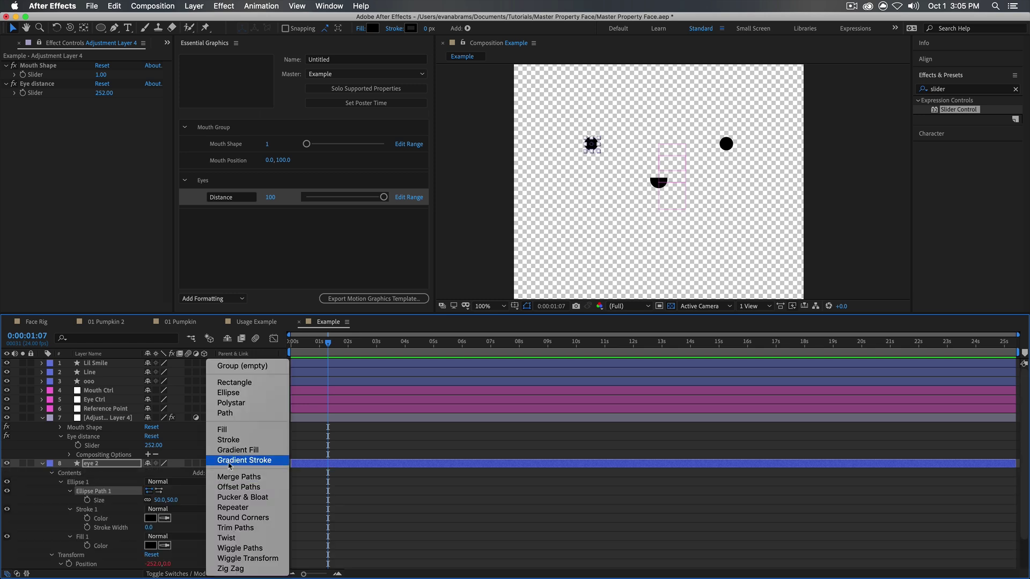
pyautogui.click(235, 383)
pyautogui.click(209, 475)
pyautogui.click(236, 477)
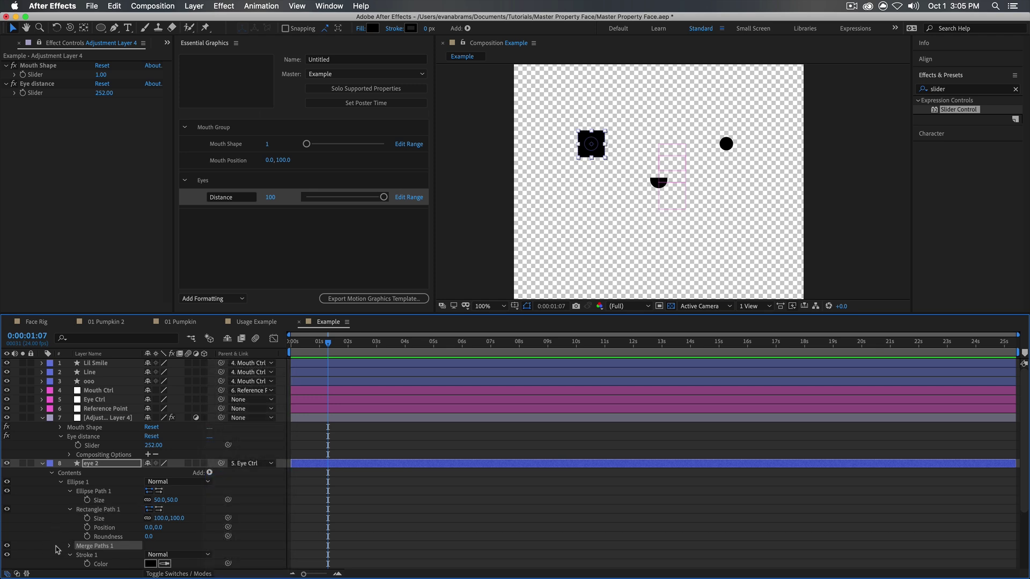
# - Set eye 2's Merge Paths mode to Intersect and Rectangle Path 1's size to 157 by 100
pyautogui.click(69, 548)
pyautogui.click(177, 555)
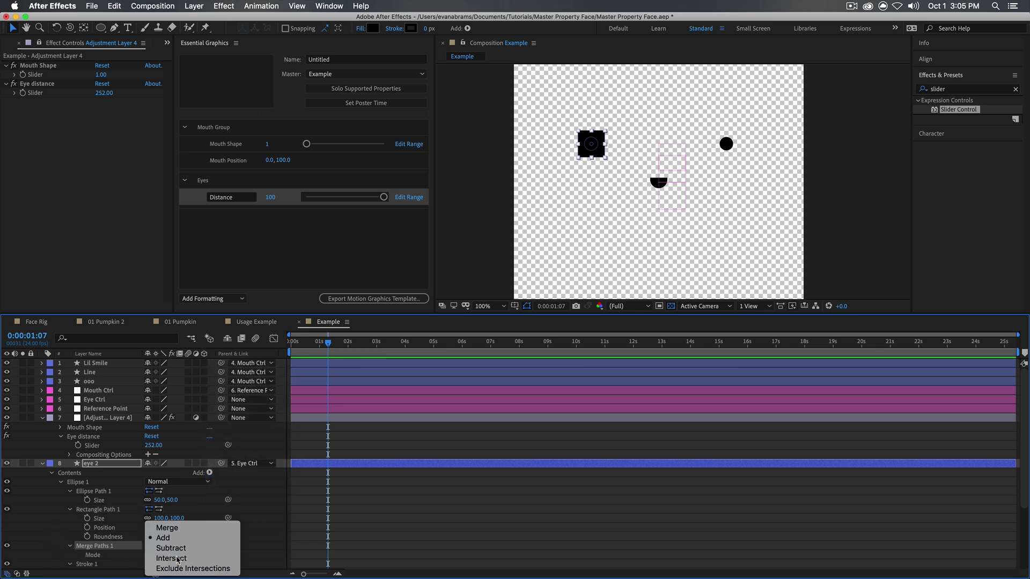
pyautogui.click(177, 558)
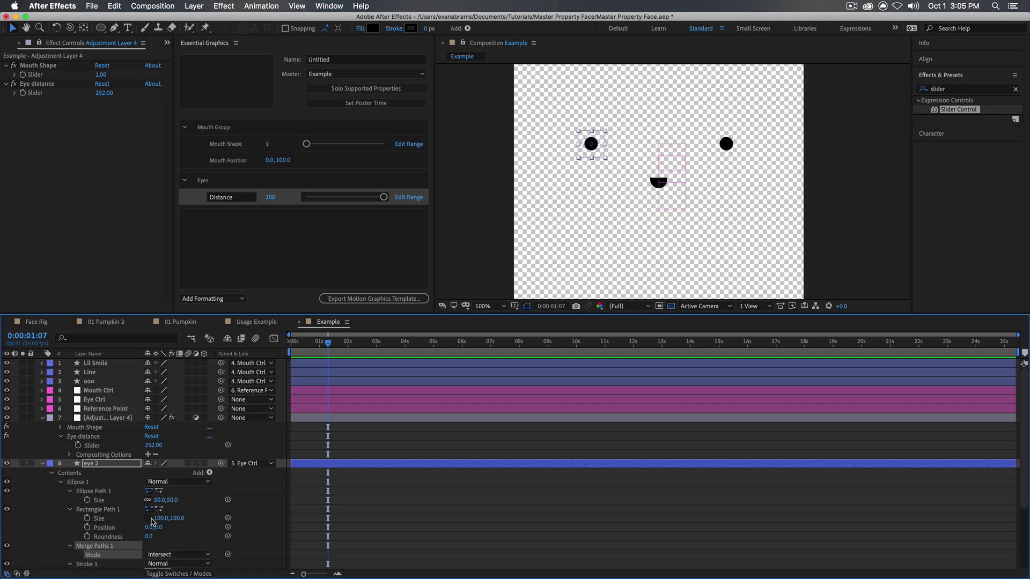
pyautogui.moveTo(158, 519); pyautogui.dragTo(177, 536)
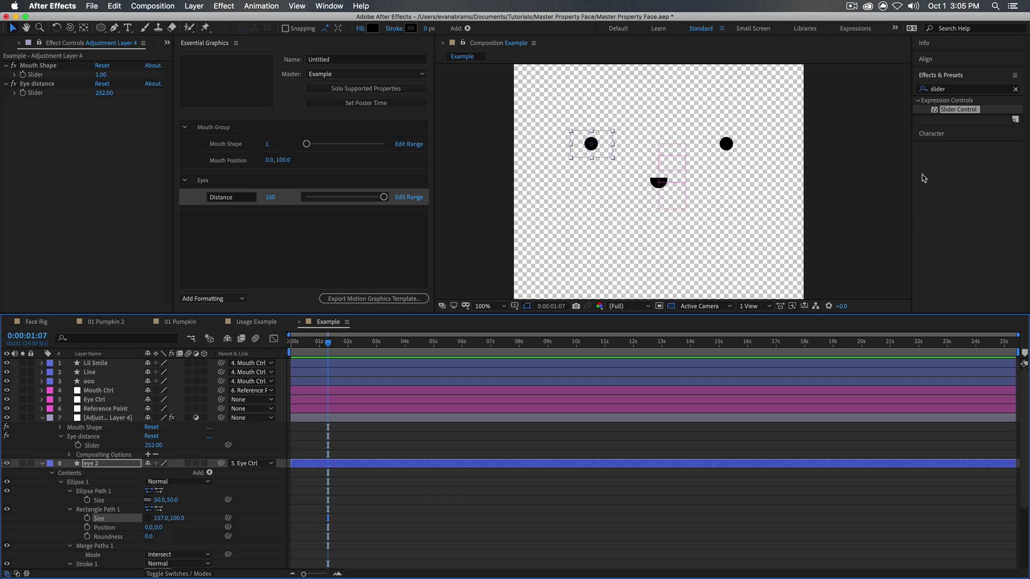
# - Add a third Slider Control to Adjustment Layer 4 and name it Squint amount
pyautogui.moveTo(960, 110); pyautogui.dragTo(85, 173)
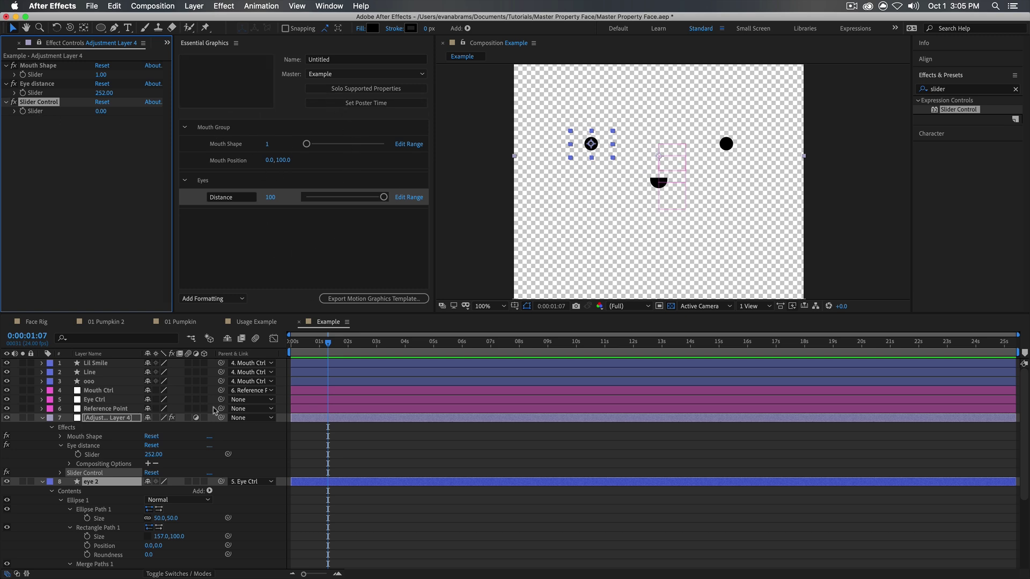
pyautogui.click(42, 105)
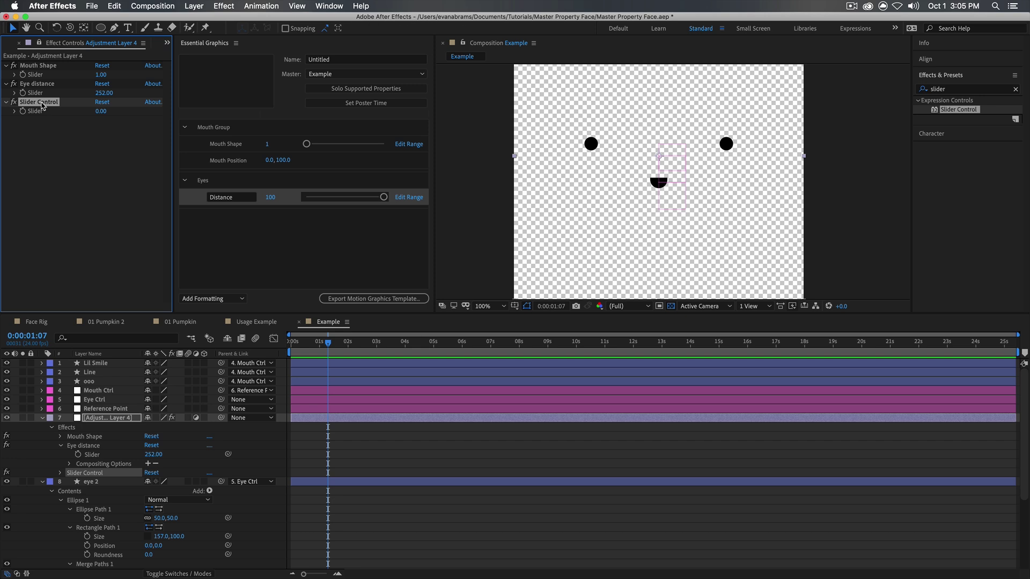
pyautogui.press('Return')
pyautogui.write('Squint amount')
pyautogui.press('Return')
# - Start an expression on eye 2's Rectangle Path 1 size with variable s linked to Adjustment Layer 4's Squint amount slider
pyautogui.click(101, 529)
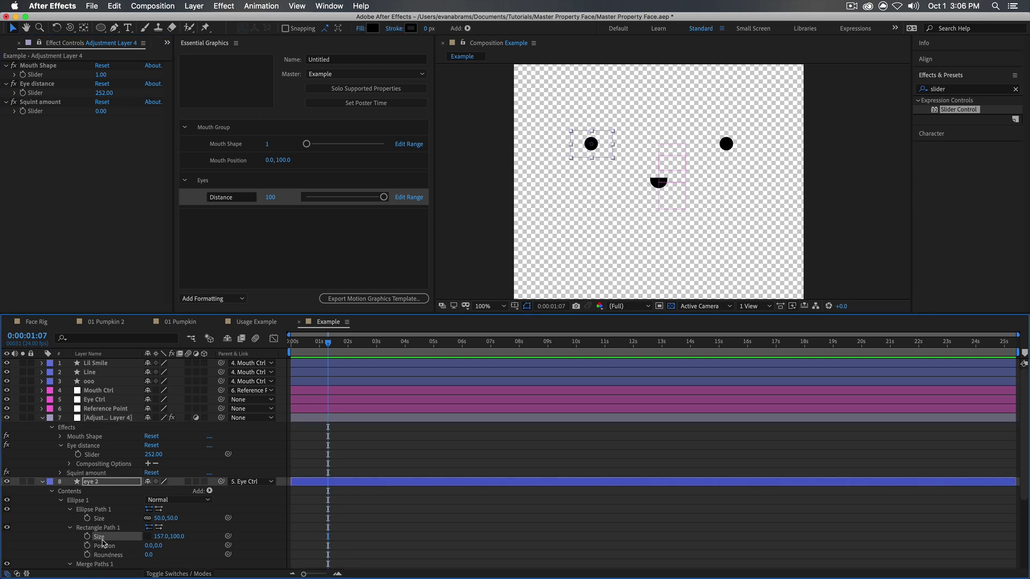
pyautogui.keyDown('alt'); pyautogui.click(87, 537); pyautogui.keyUp('alt')
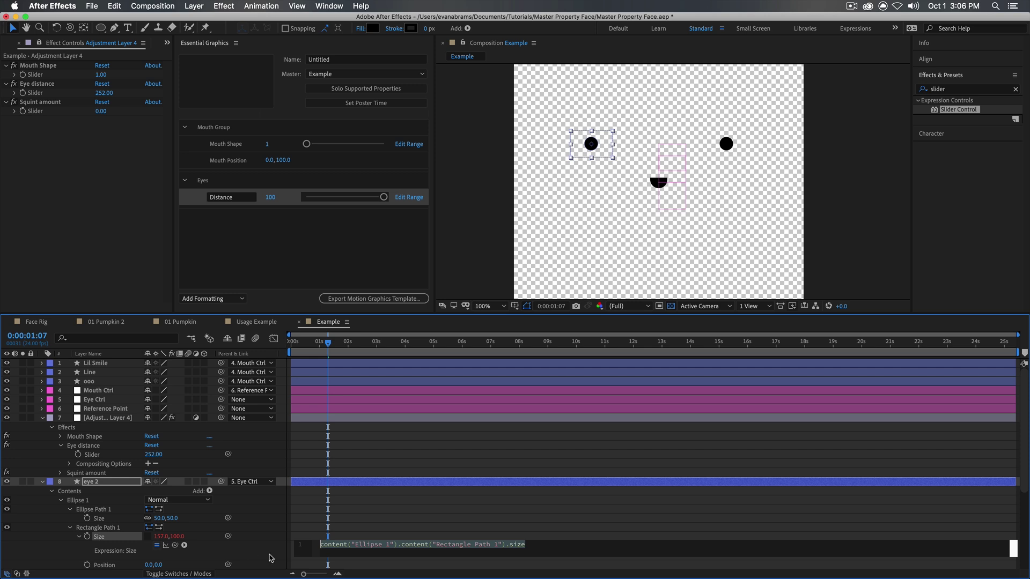
pyautogui.write('var s =')
pyautogui.moveTo(175, 545); pyautogui.dragTo(33, 111)
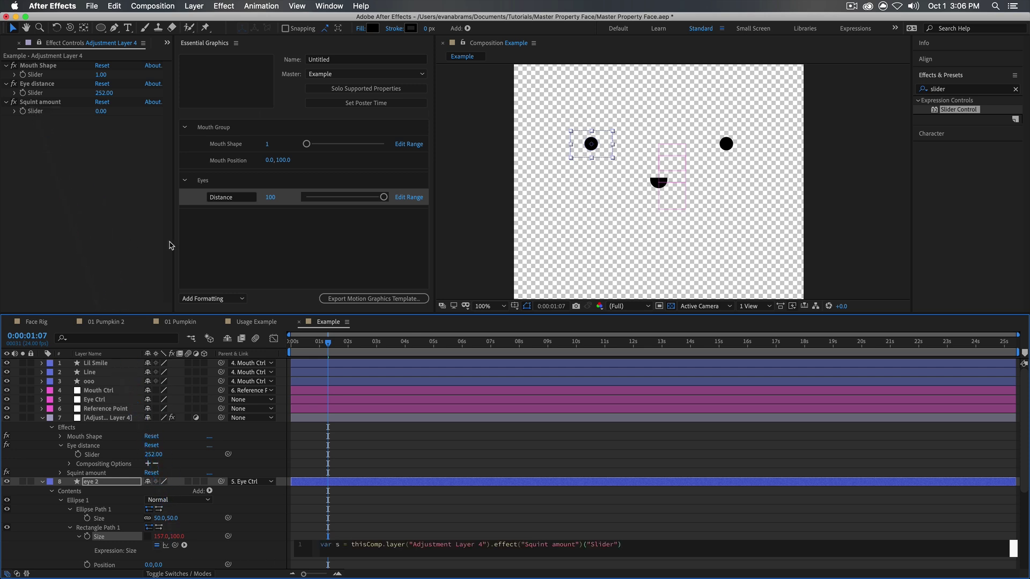
pyautogui.write(';')
pyautogui.press('Return')
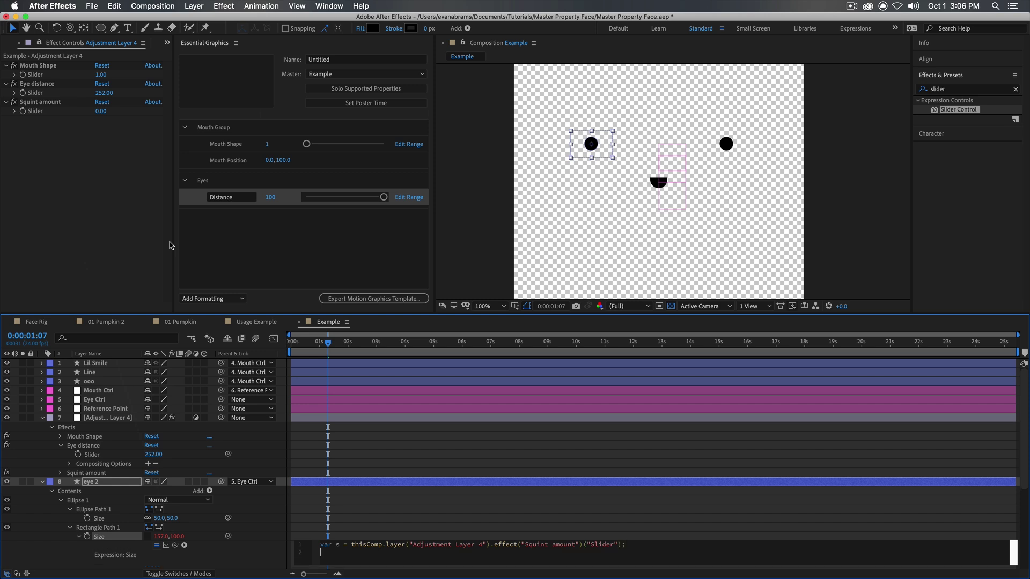
pyautogui.click(396, 499)
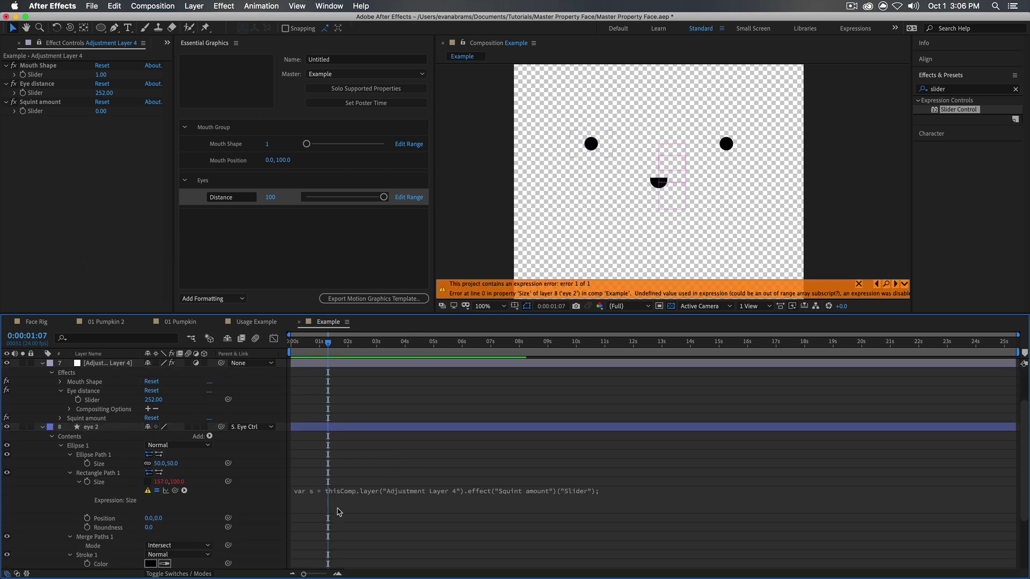
pyautogui.click(338, 507)
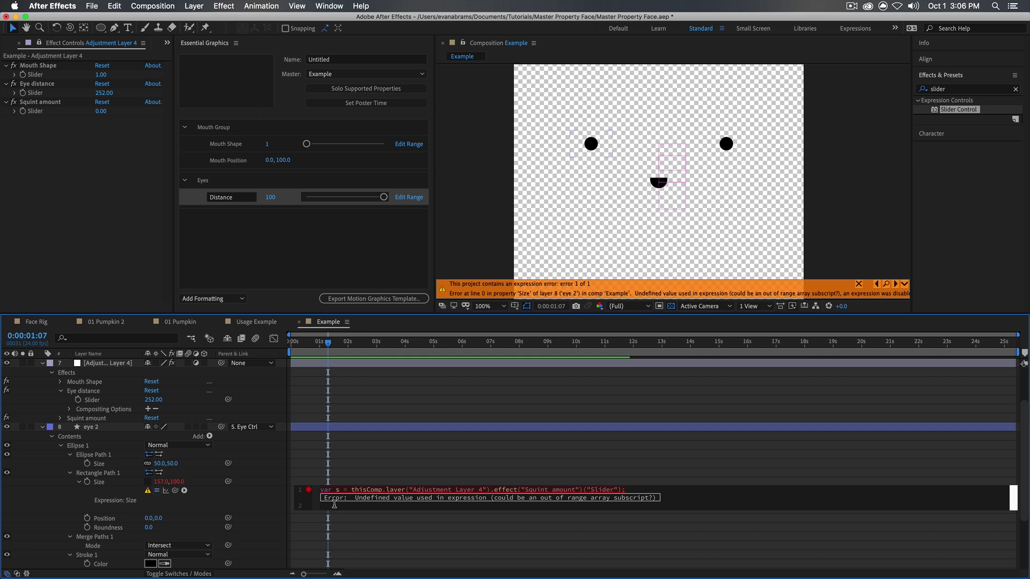
# - Complete the size expression with var x = linear(s,0,100,0,50); and the output [250,x]
pyautogui.press('BackSpace')
pyautogui.press('Return')
pyautogui.write('var x =')
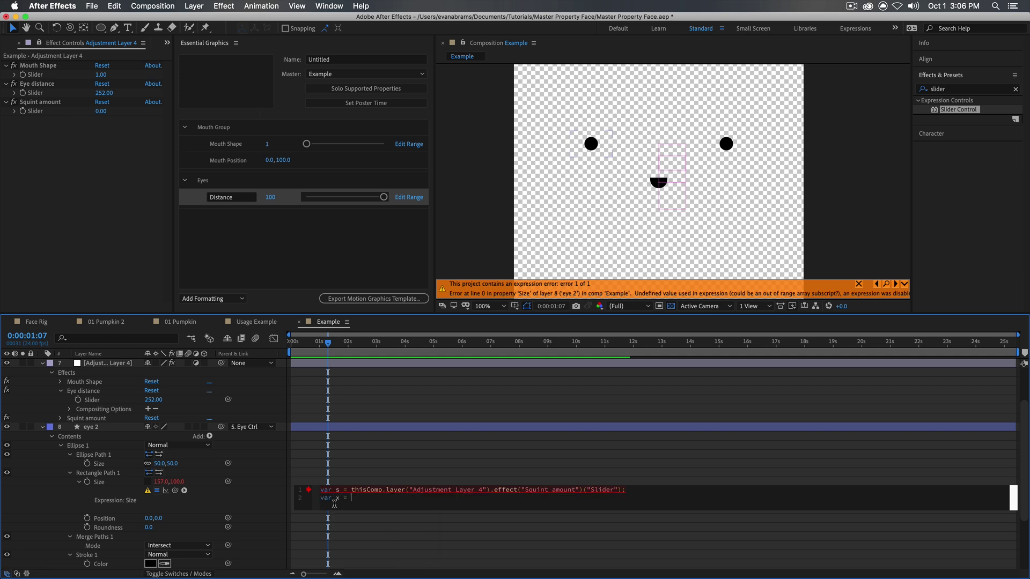
pyautogui.write(' liena')
pyautogui.press('BackSpace')
pyautogui.write('s,0,100,0,50)')
pyautogui.write(';')
pyautogui.press('Return')
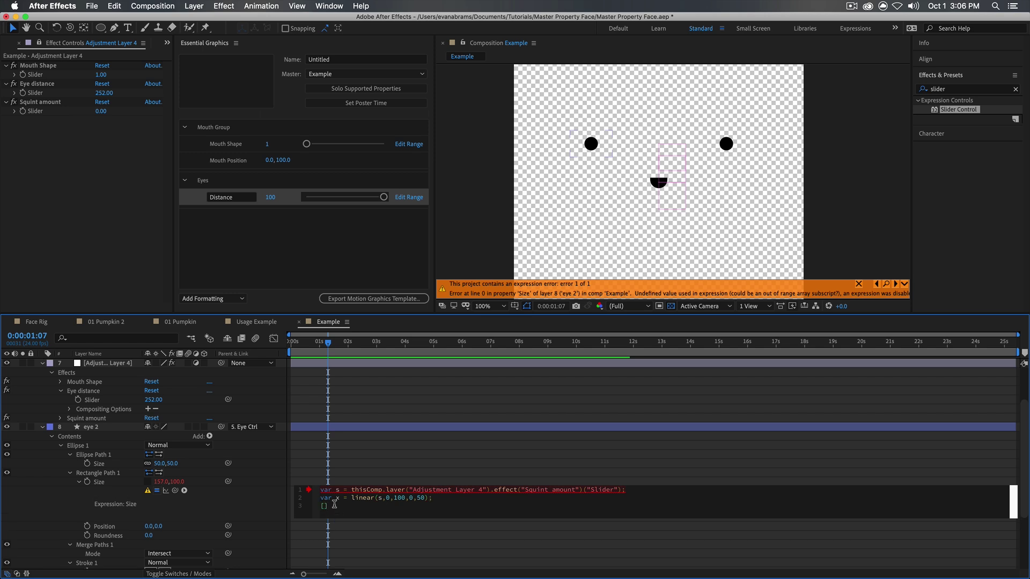
pyautogui.write('[250,x')
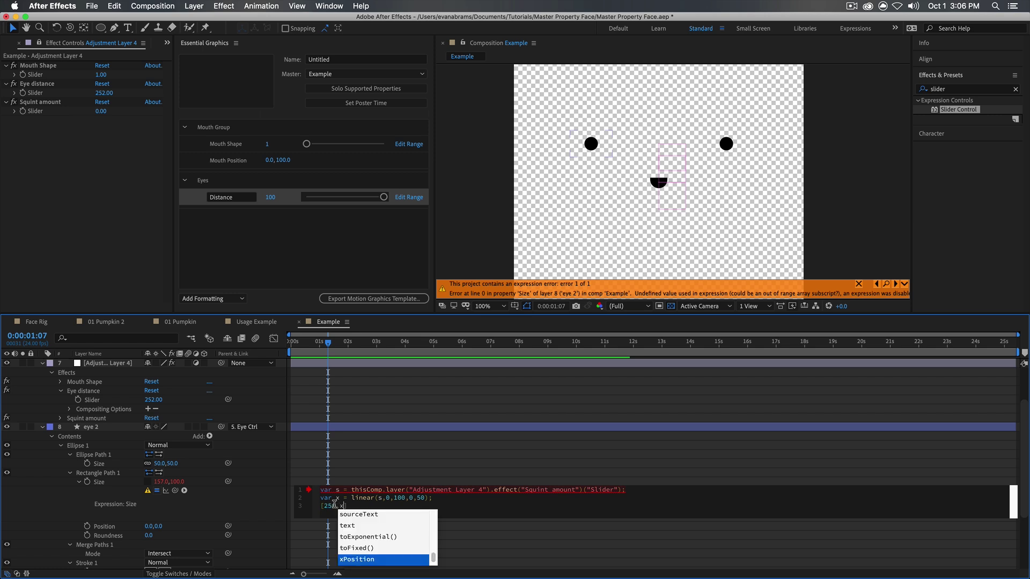
pyautogui.click(45, 107)
pyautogui.click(43, 114)
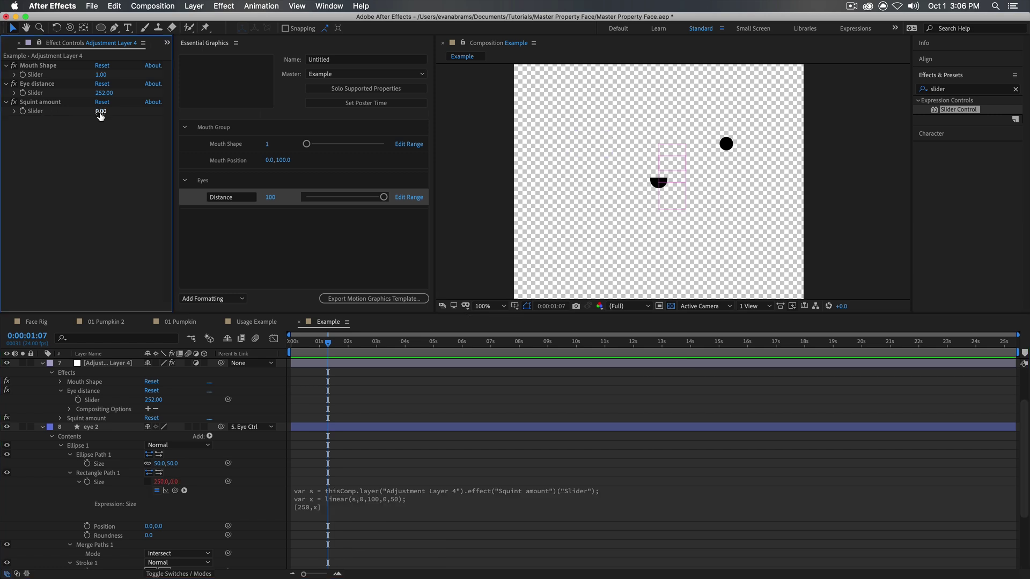
# - Set Squint amount to 60 and reverse the size expression's output range to linear(s,0,100,50,0)
pyautogui.moveTo(100, 116)
pyautogui.mouseDown()
pyautogui.moveTo(132, 119)
pyautogui.moveTo(151, 108)
pyautogui.moveTo(114, 115)
pyautogui.mouseUp()
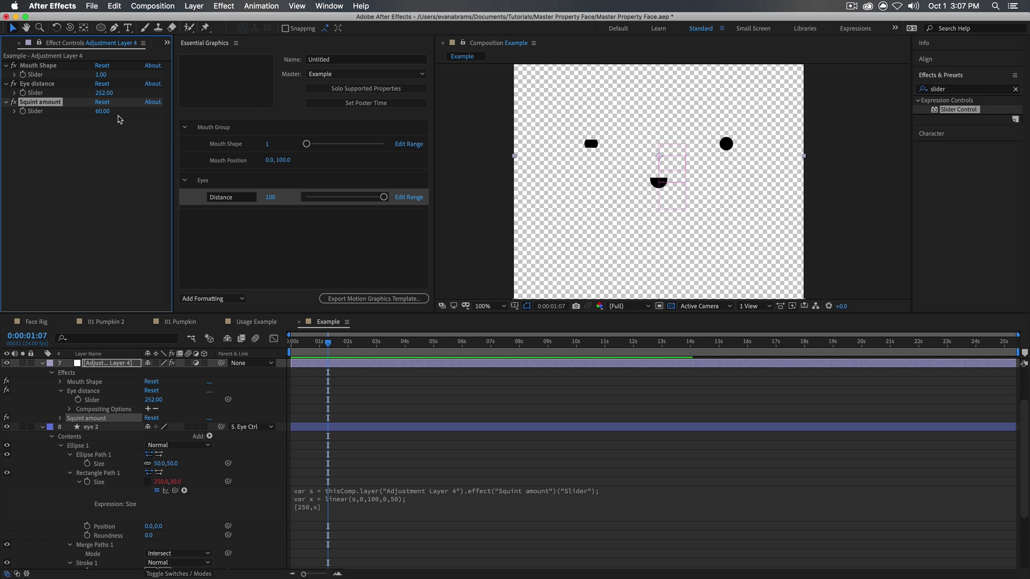
pyautogui.click(423, 500)
pyautogui.click(417, 498)
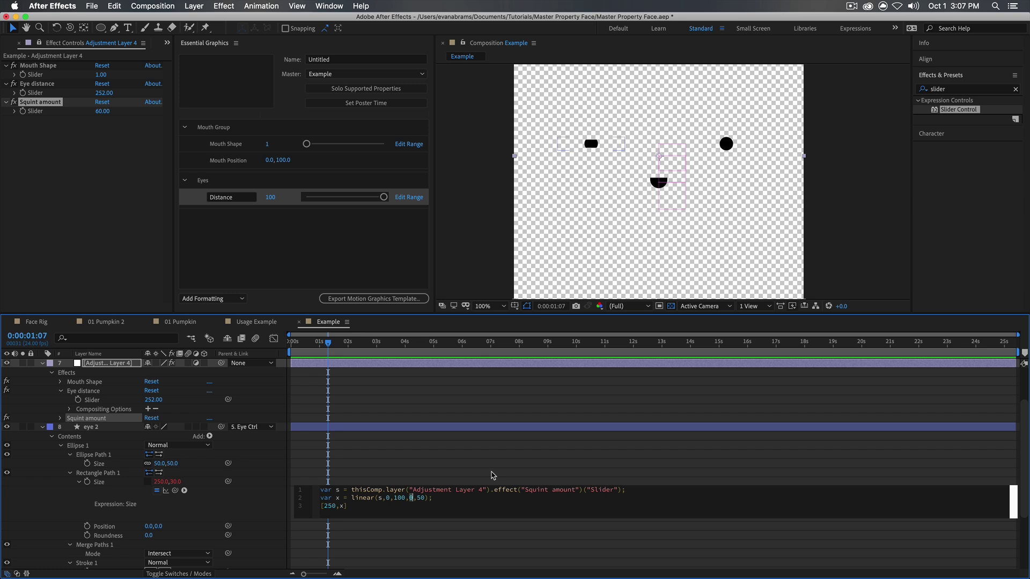
pyautogui.write('50')
pyautogui.click(493, 476)
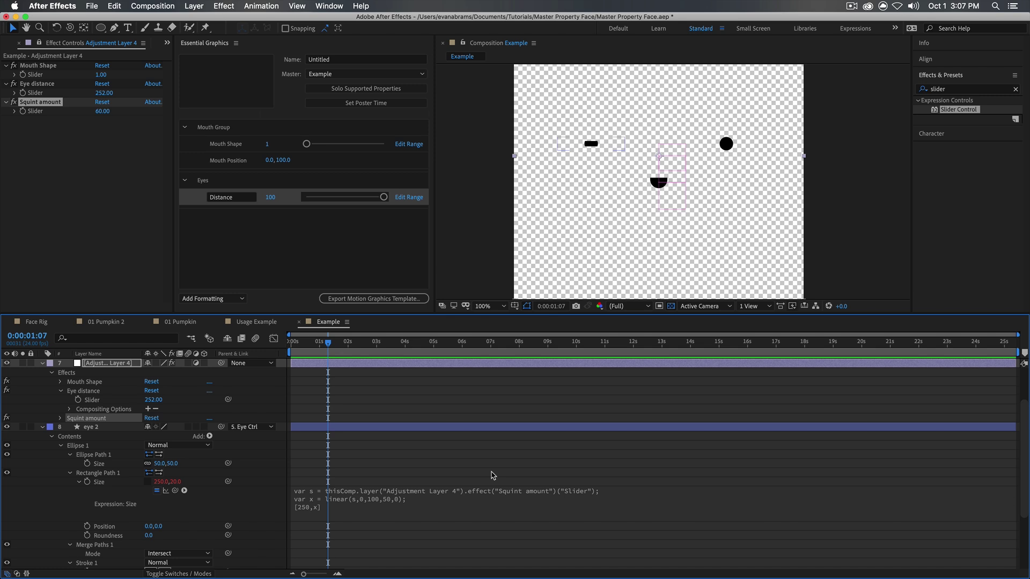
# - Copy Rectangle Path 1 and Merge Paths 1 from eye 2 into eye 1's Ellipse 1, directly below its Ellipse Path 1
pyautogui.click(98, 475)
pyautogui.click(104, 549)
pyautogui.hotkey('ctrl', 'c')
pyautogui.scroll(-8, 116, 532)
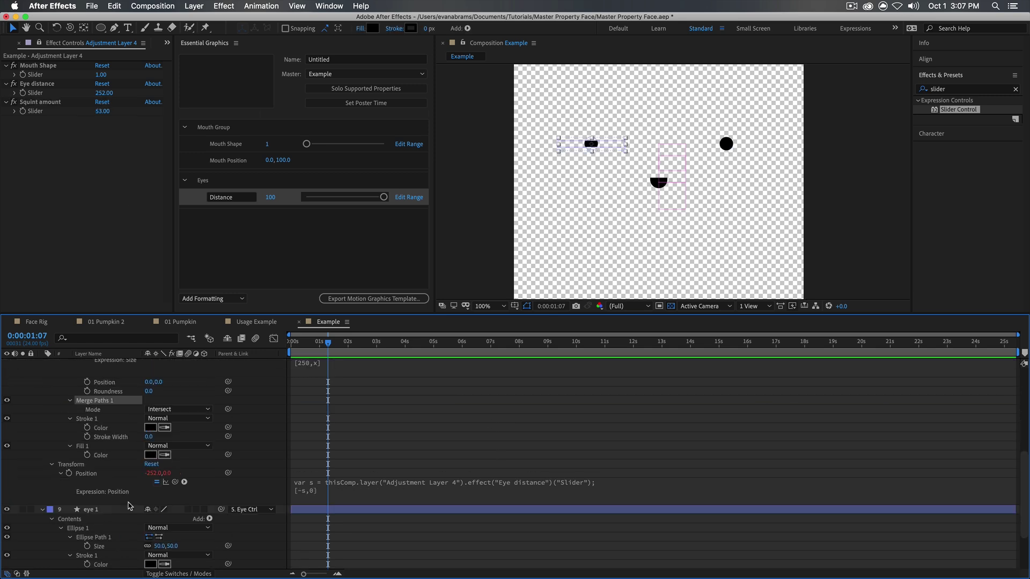
pyautogui.click(86, 464)
pyautogui.hotkey('ctrl', 'v')
pyautogui.moveTo(97, 523); pyautogui.dragTo(100, 482)
pyautogui.click(445, 473)
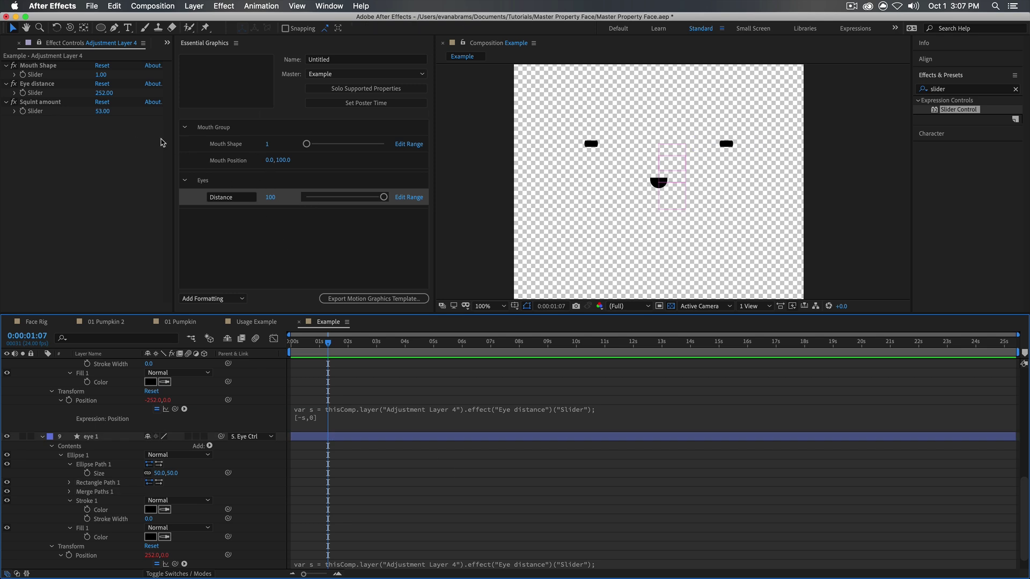
# - Set the Squint amount slider to 22 and place it in the Essential Graphics Eyes group as Squint Amount
pyautogui.moveTo(102, 111); pyautogui.dragTo(87, 117)
pyautogui.press('e')
pyautogui.moveTo(98, 443); pyautogui.dragTo(214, 212)
pyautogui.click(227, 214)
pyautogui.write('Squint Amount')
pyautogui.press('Return')
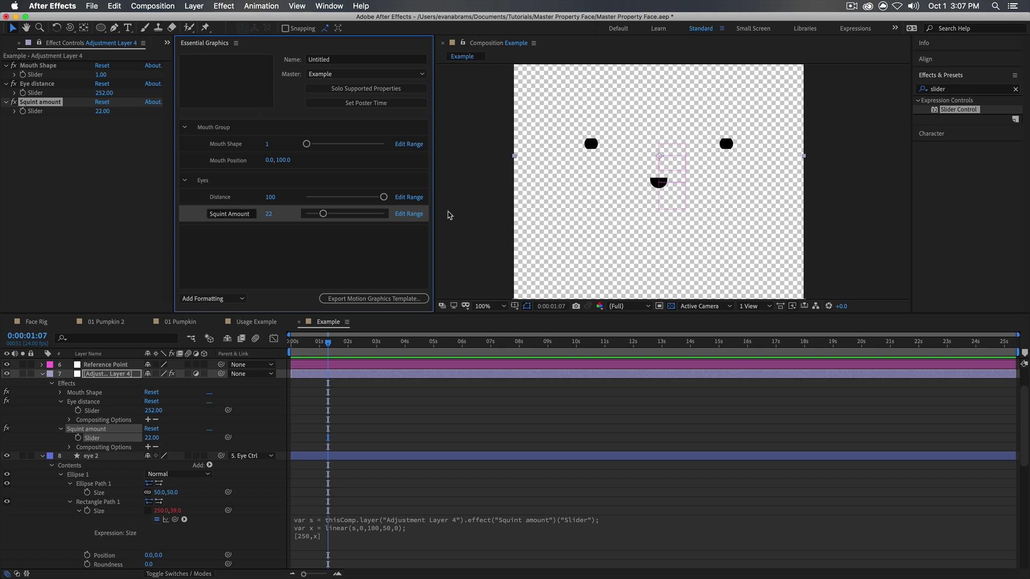
# - Check Squint Amount's slider range and try the control at about 47
pyautogui.click(409, 214)
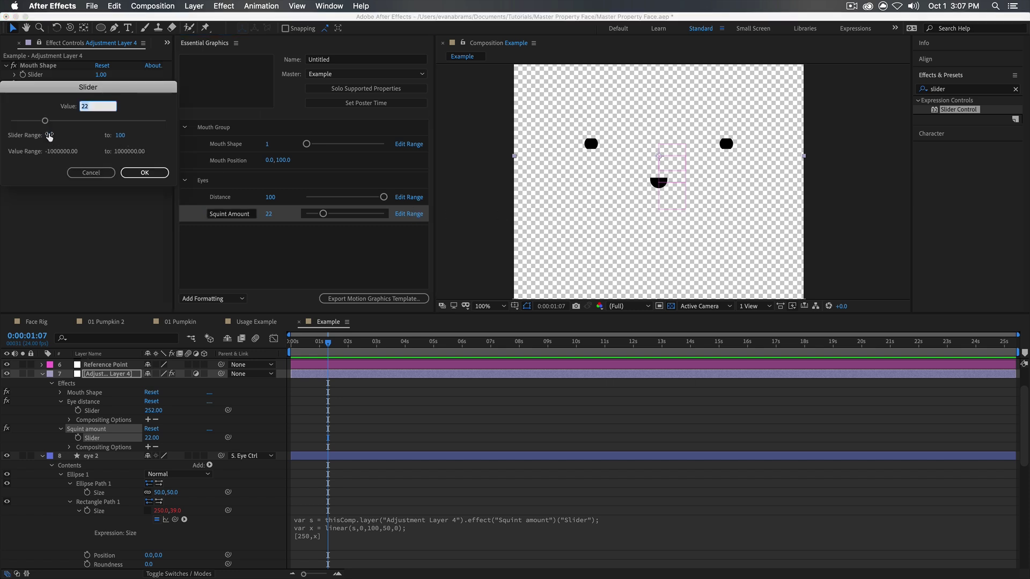
pyautogui.click(144, 172)
pyautogui.moveTo(323, 214); pyautogui.dragTo(476, 202)
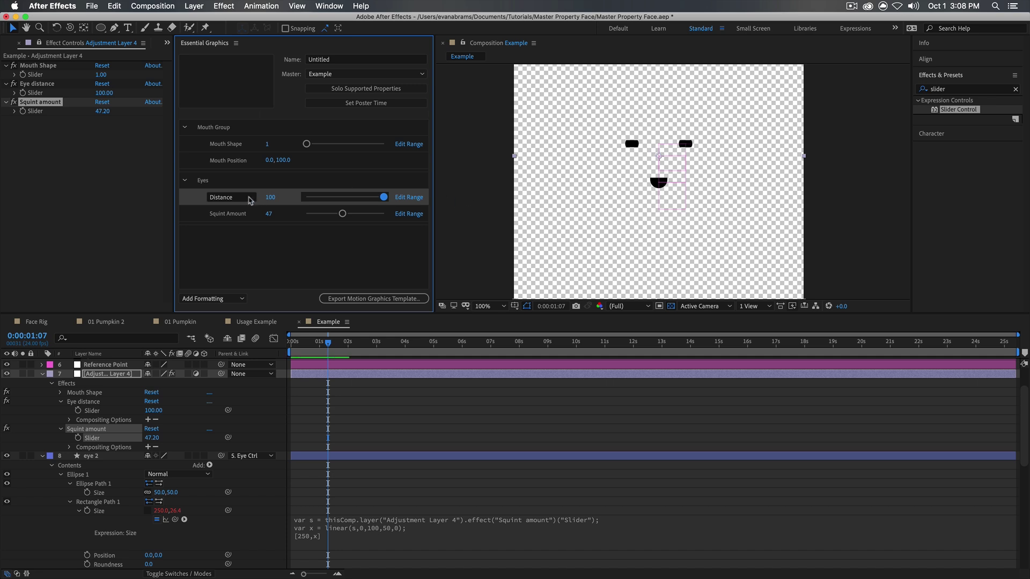
# - Set the Distance control's slider range maximum to 500, and adjust Distance to about 297 and Squint Amount to about 49
pyautogui.click(413, 196)
pyautogui.click(126, 134)
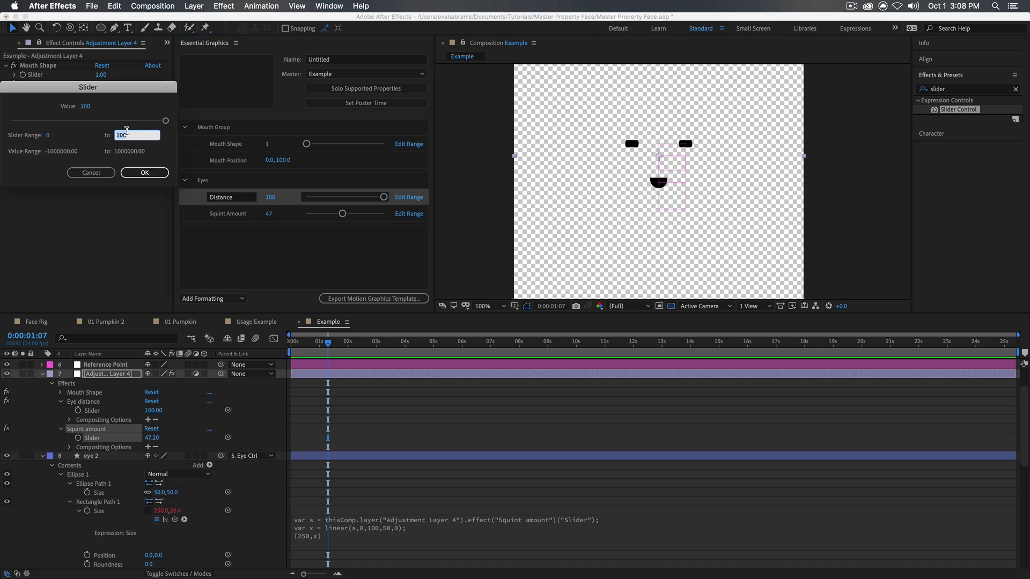
pyautogui.write('500')
pyautogui.press('Return')
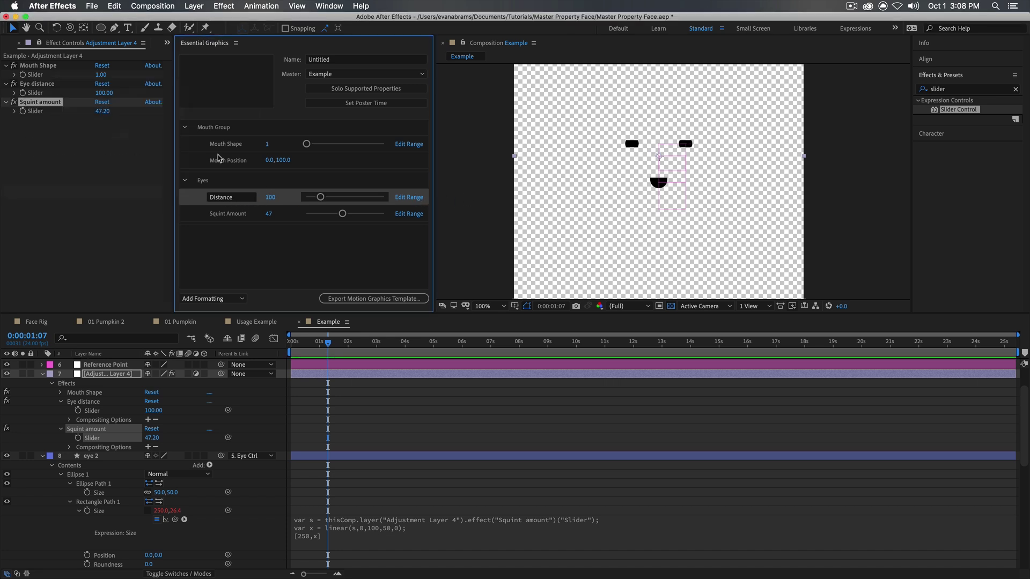
pyautogui.moveTo(321, 197); pyautogui.dragTo(337, 214)
# - Open the 01 Pumpkin precomp from 01 Pumpkin 2 and scrub through the Face Rig layer's keyframed animation
pyautogui.click(98, 324)
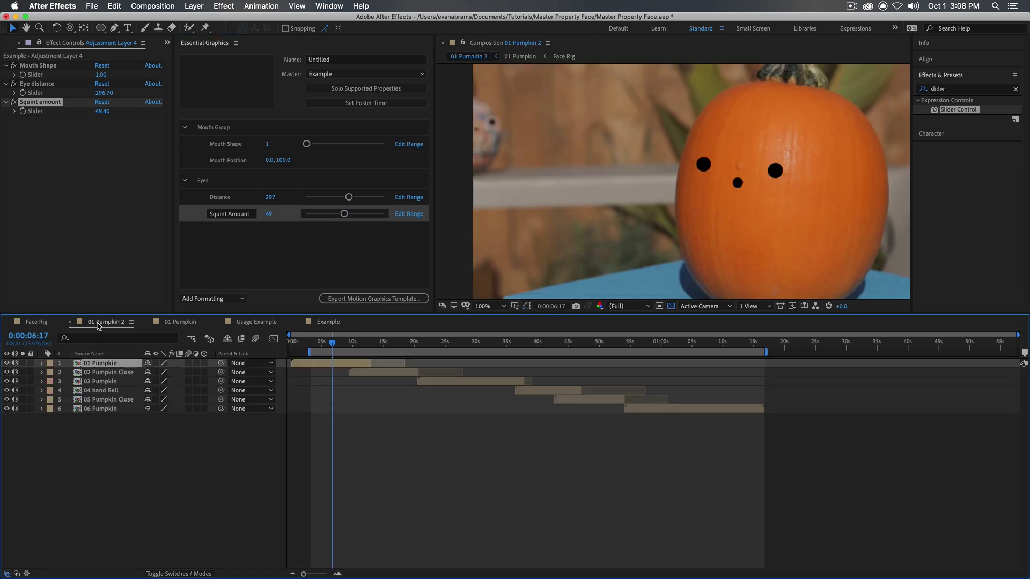
pyautogui.doubleClick(348, 364)
pyautogui.moveTo(618, 348); pyautogui.dragTo(652, 348)
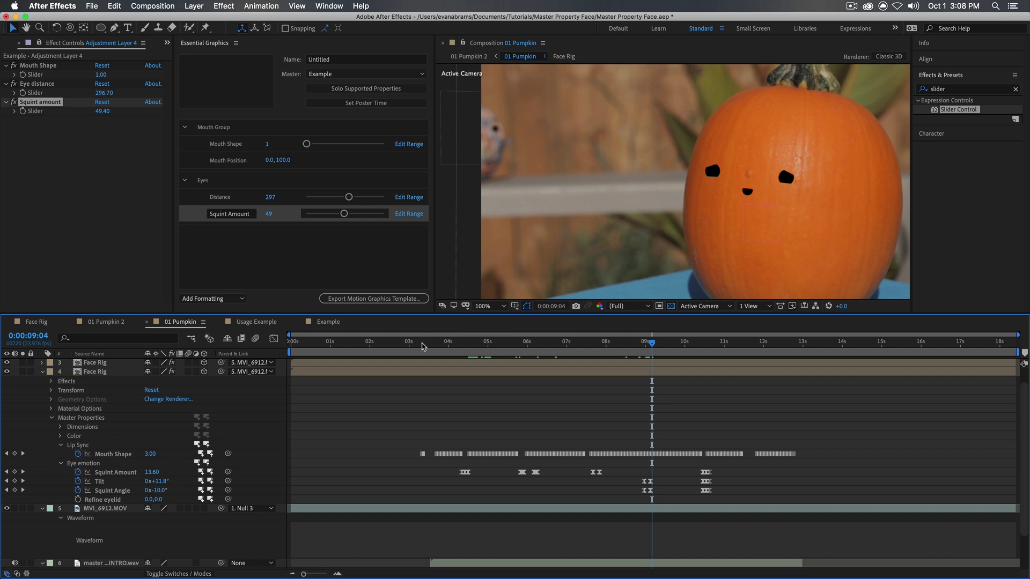
# - Add the Example comp as the top layer of Usage Example and scale it to 45% over the circle
pyautogui.click(264, 326)
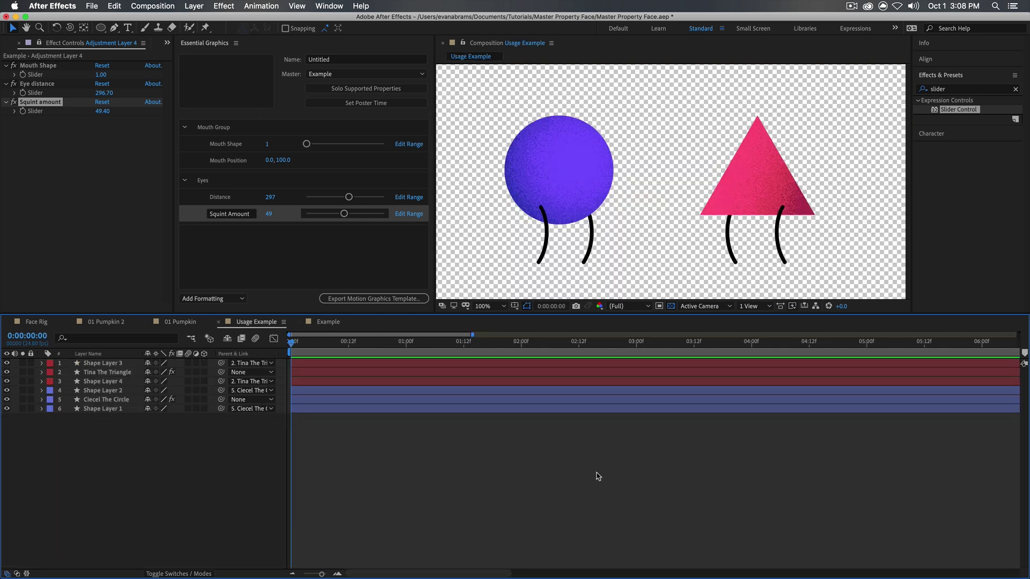
pyautogui.press('super+0')
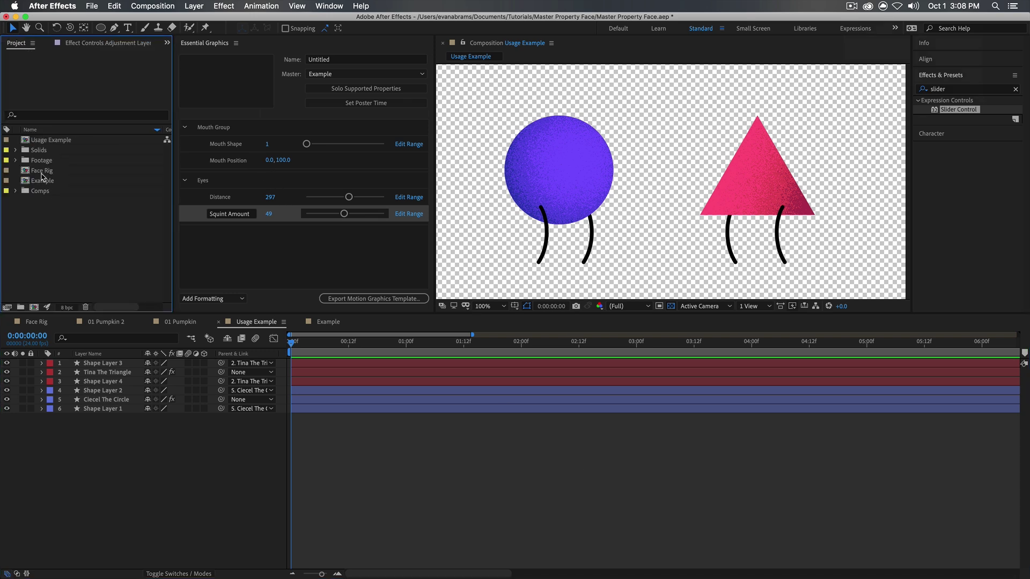
pyautogui.moveTo(39, 181); pyautogui.dragTo(158, 365)
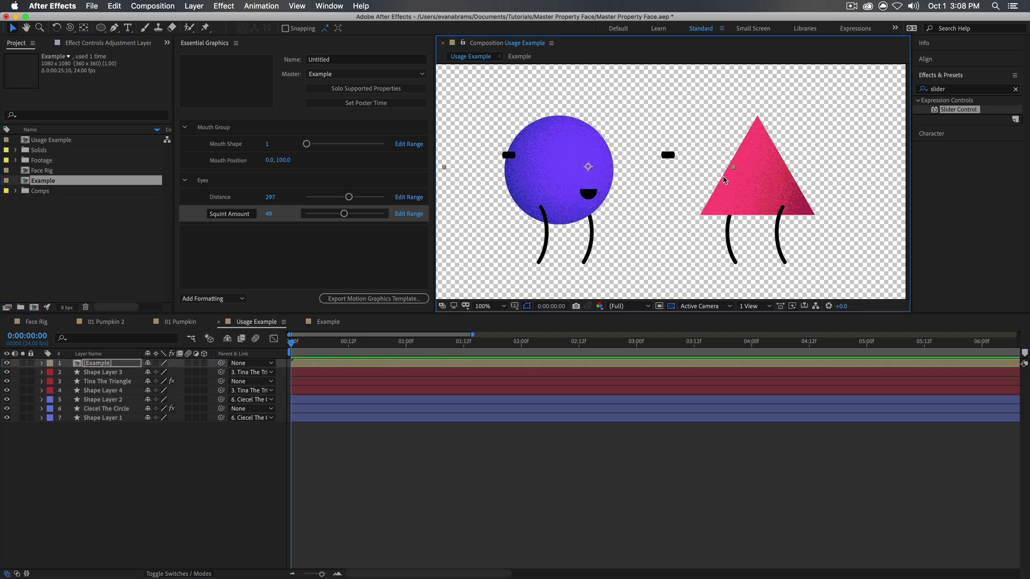
pyautogui.press('s')
pyautogui.moveTo(177, 372); pyautogui.dragTo(155, 372)
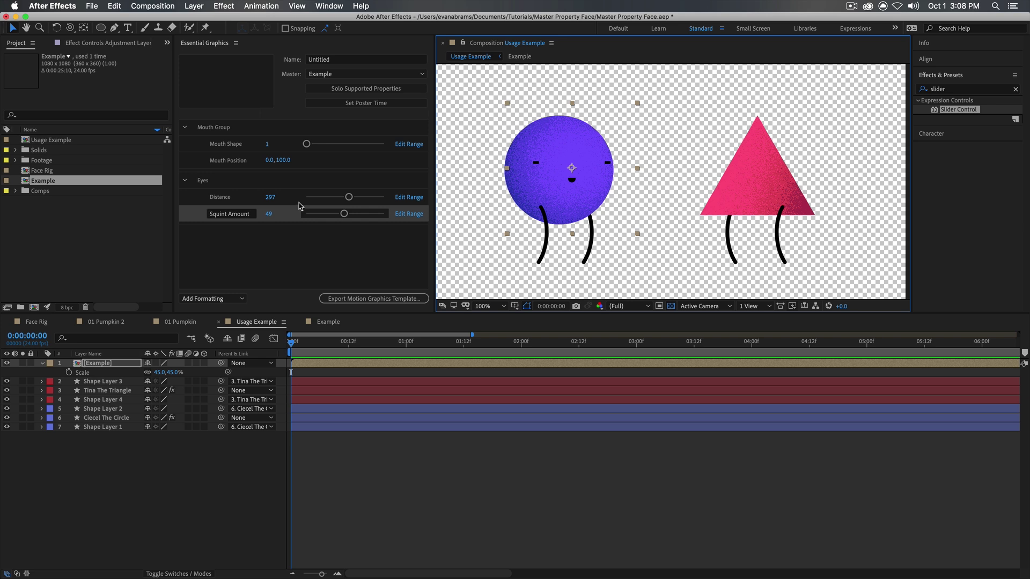
# - Set the Essential Graphics Squint Amount to 0 and Distance to 250
pyautogui.click(211, 45)
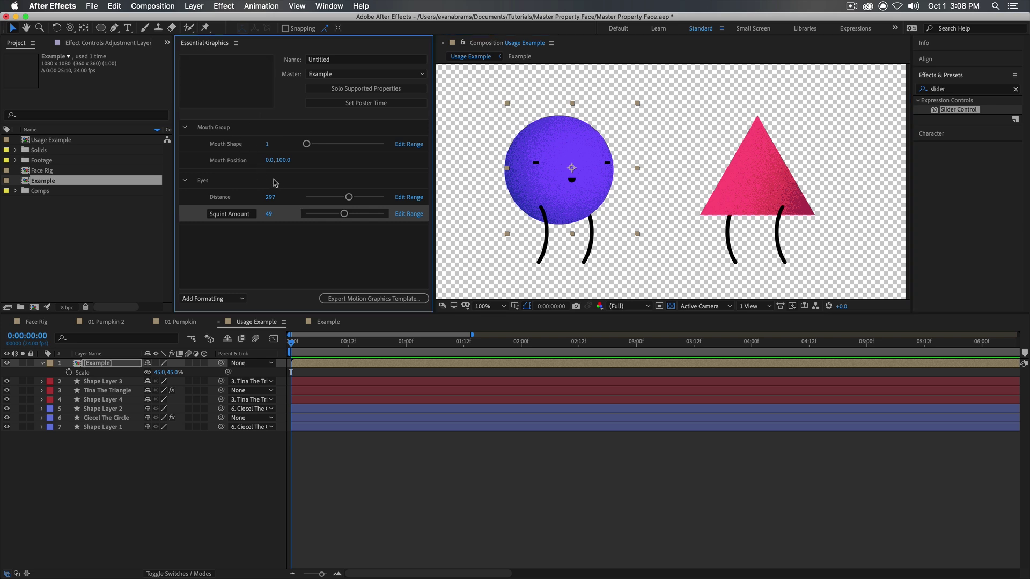
pyautogui.click(268, 214)
pyautogui.write('0')
pyautogui.press('Return')
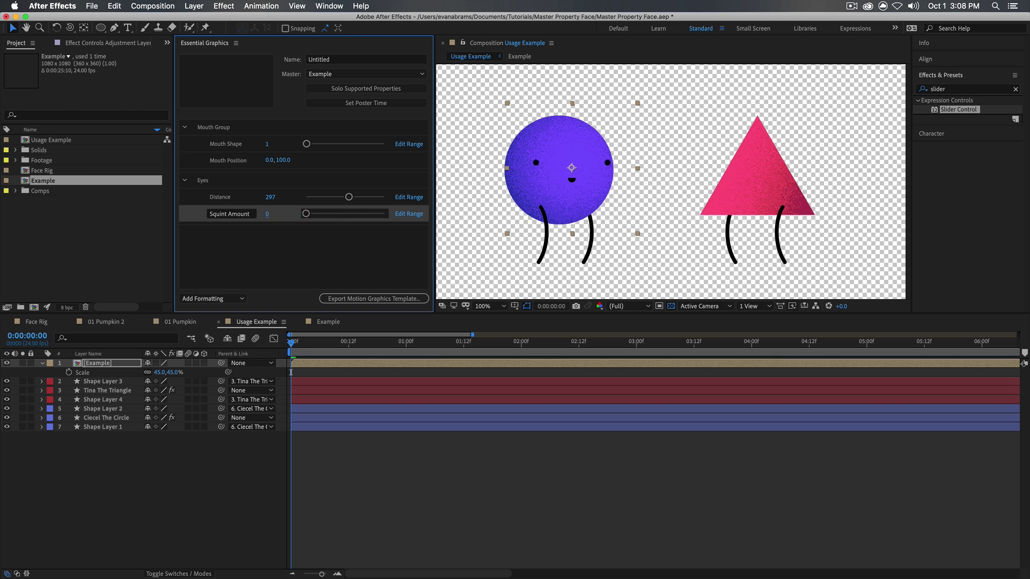
pyautogui.click(269, 199)
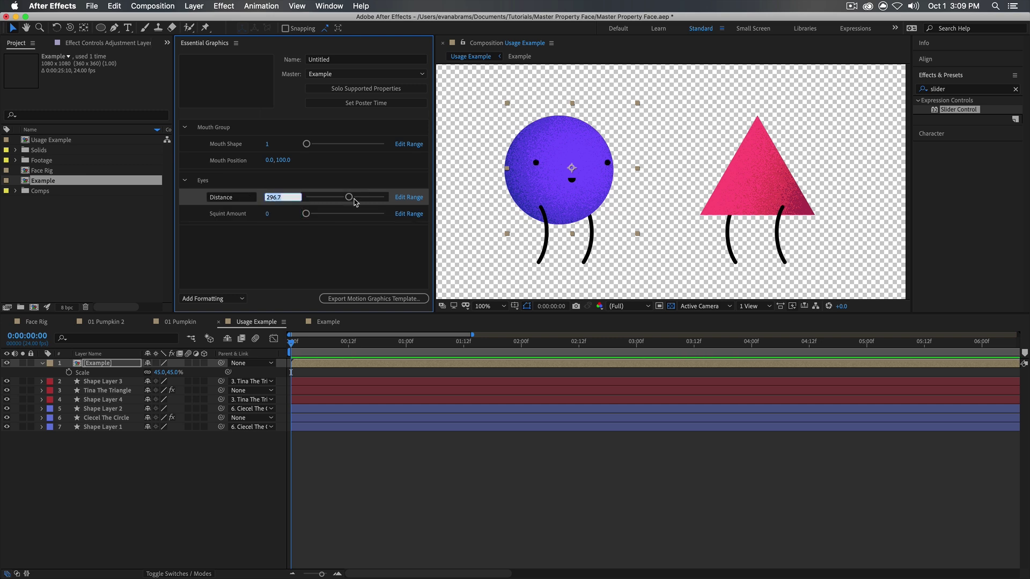
pyautogui.write('3')
pyautogui.press('BackSpace')
pyautogui.write('250')
pyautogui.press('Return')
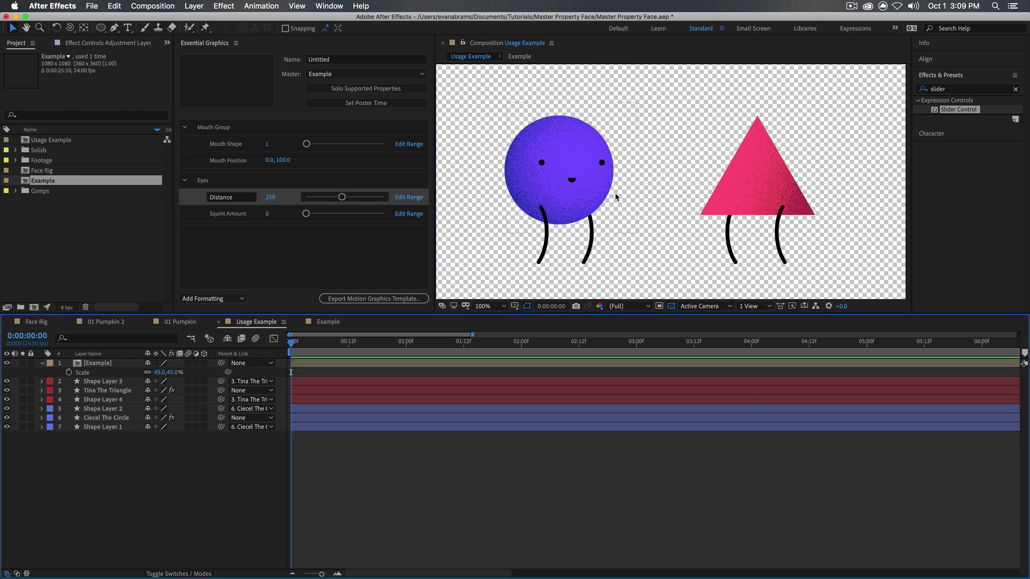
# - Nudge the face up on the circle, move its Example layer below Shape Layer 4 and parent it to Ciecel The Circle
pyautogui.click(617, 198)
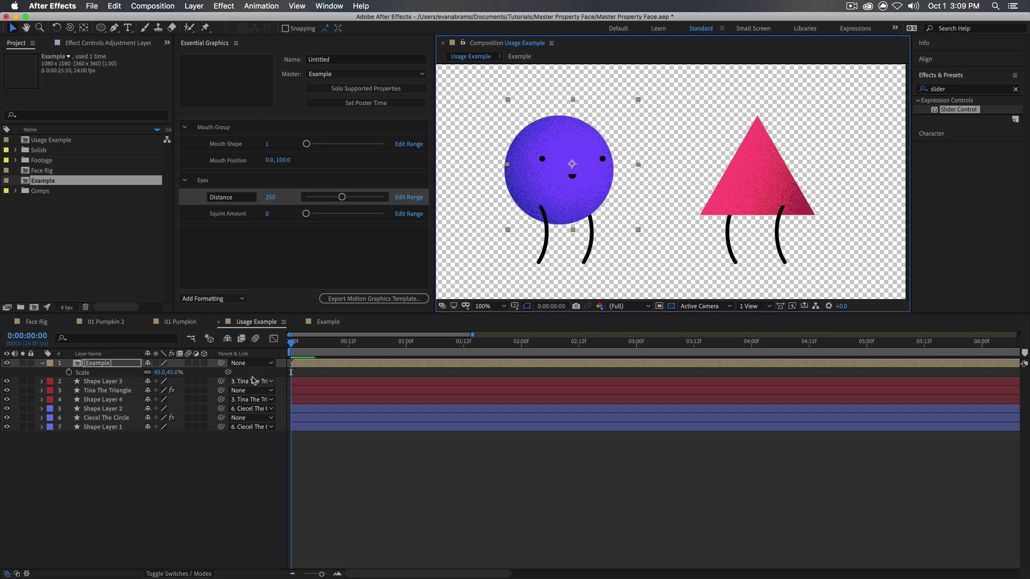
pyautogui.moveTo(95, 365); pyautogui.dragTo(111, 413)
pyautogui.moveTo(221, 400); pyautogui.dragTo(213, 417)
# - Add a second Example layer at the top of the stack, parent it to Tina The Triangle and shrink it onto the triangle
pyautogui.moveTo(119, 400); pyautogui.dragTo(111, 362)
pyautogui.press('super+d')
pyautogui.moveTo(221, 363); pyautogui.dragTo(107, 381)
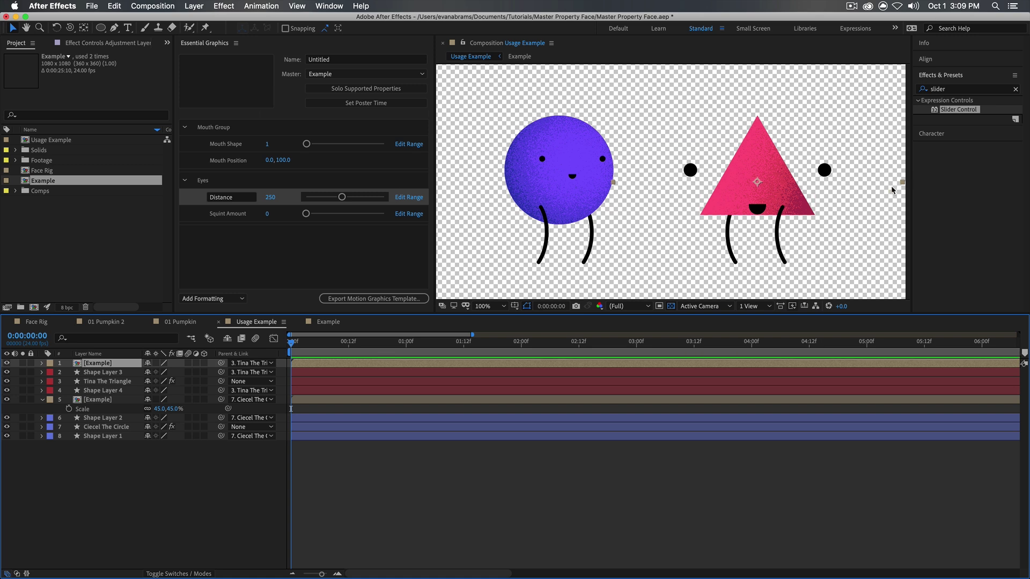
pyautogui.click(804, 186)
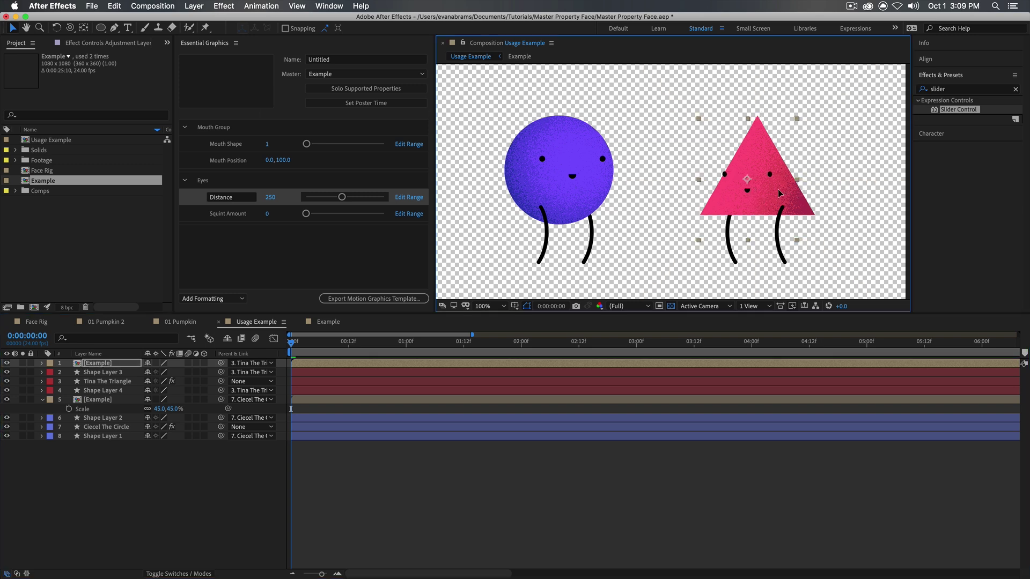
# - Shift the circle's face slightly to the right and narrow its horizontal scale to about 37.2%
pyautogui.click(548, 175)
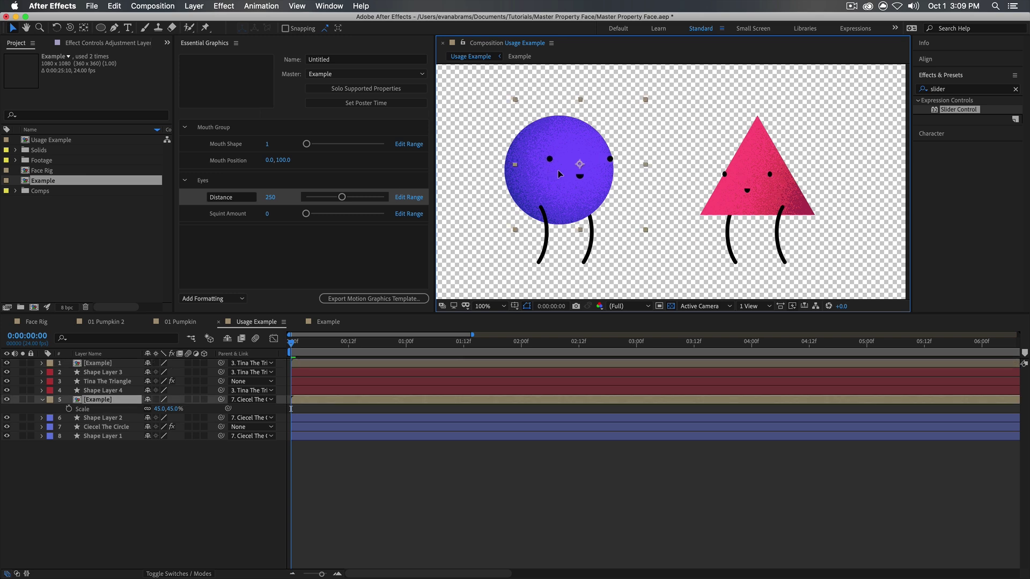
pyautogui.moveTo(508, 164); pyautogui.dragTo(559, 176)
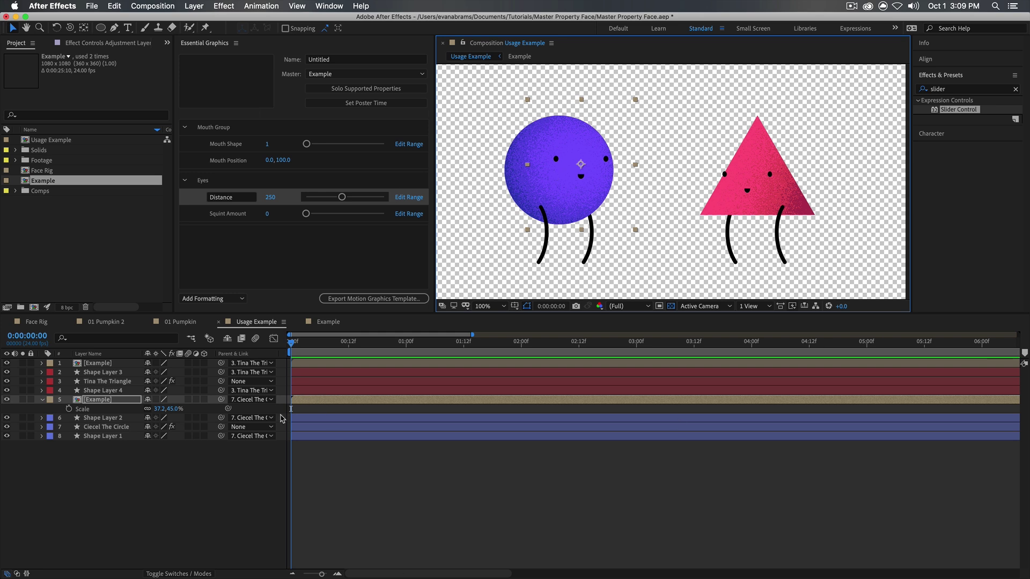
# - Reveal the Mouth Group and Eyes master properties of the circle's Example layer and set its Squint Amount to 53
pyautogui.click(276, 477)
pyautogui.click(293, 400)
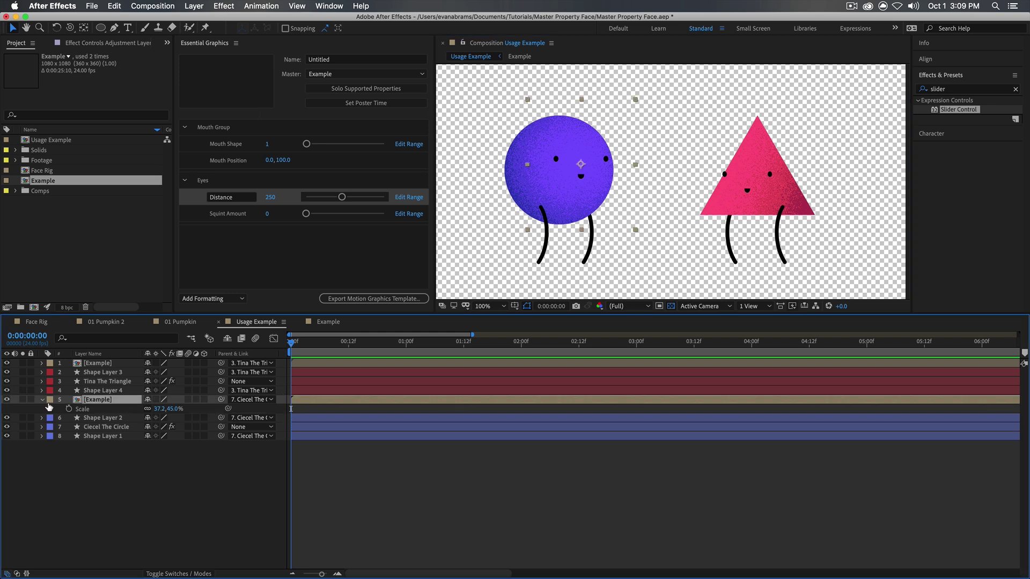
pyautogui.click(48, 408)
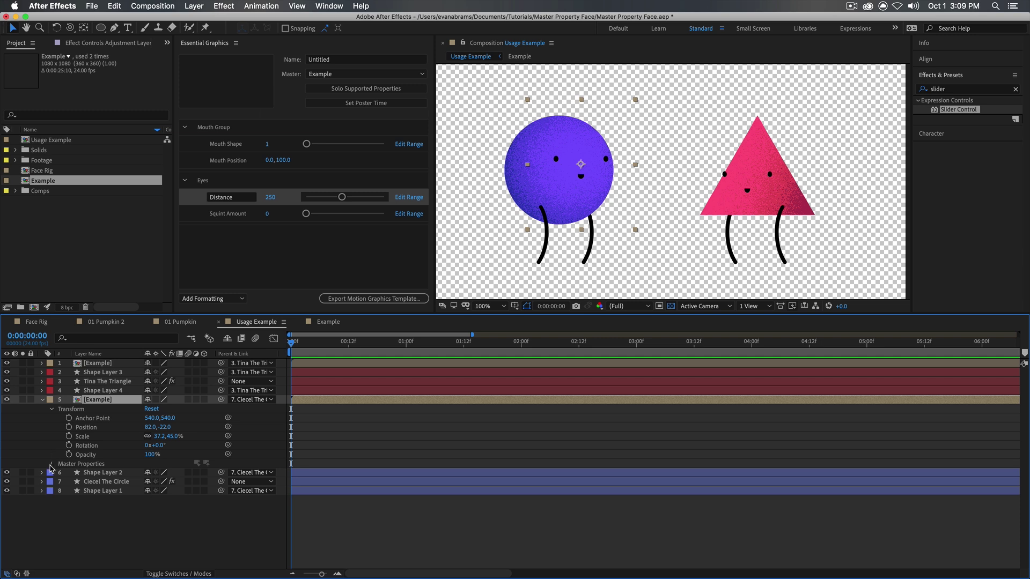
pyautogui.click(51, 464)
pyautogui.click(60, 473)
pyautogui.click(61, 500)
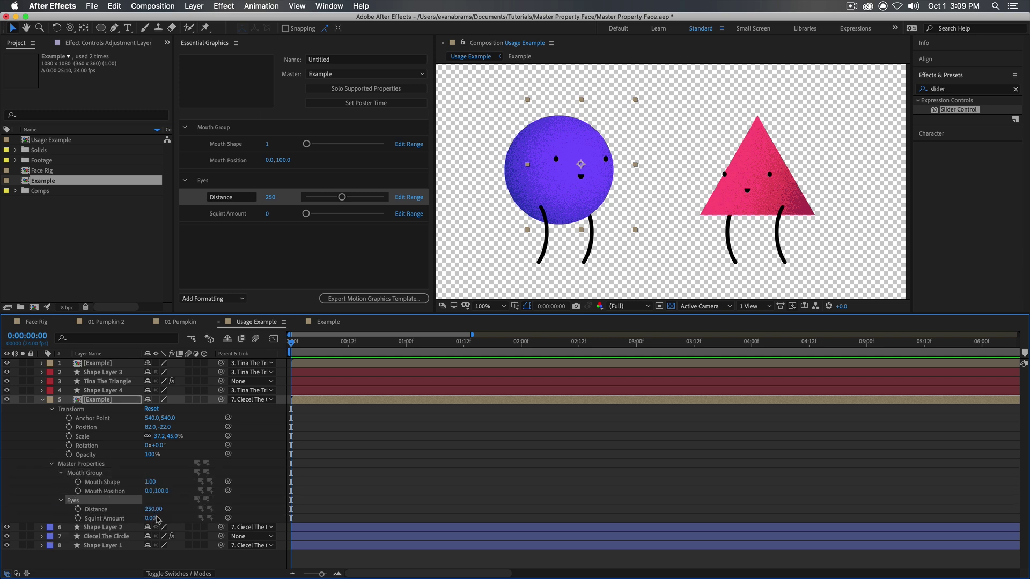
pyautogui.moveTo(148, 518); pyautogui.dragTo(176, 517)
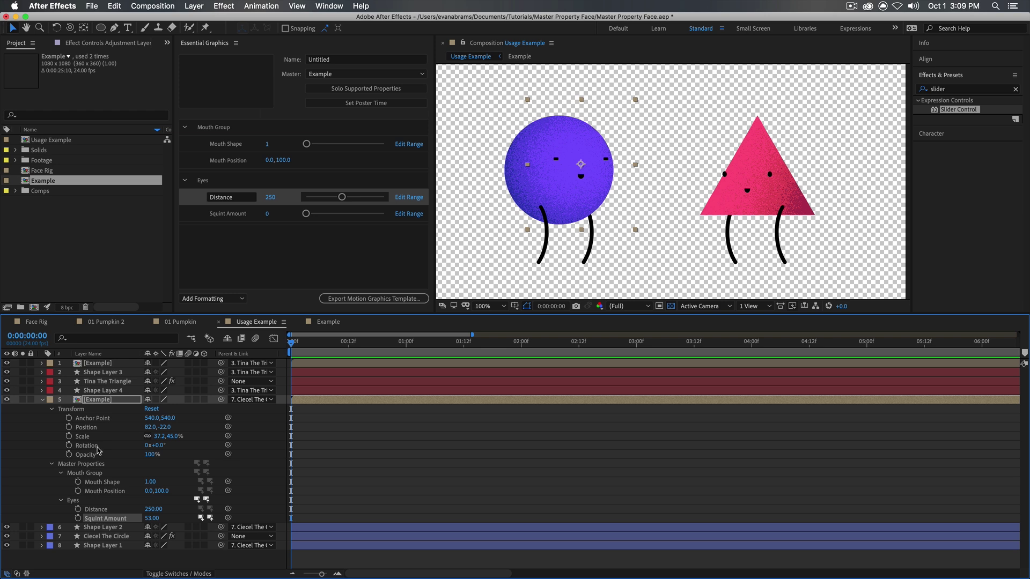
# - Start keyframing Mouth Shape on the circle's Example layer at frame 0 and turn that first keyframe into a hold keyframe
pyautogui.click(107, 482)
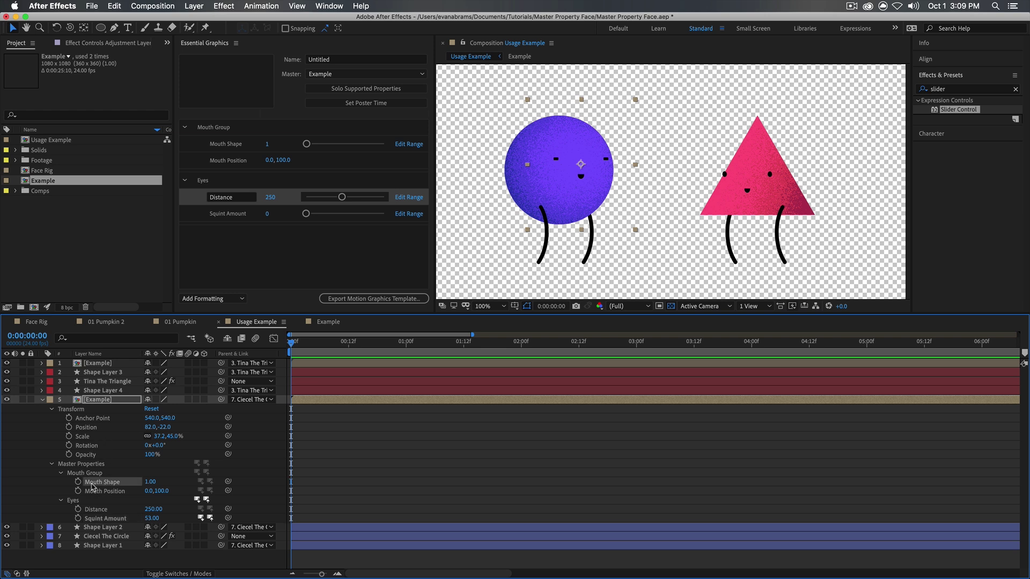
pyautogui.click(78, 482)
pyautogui.click(311, 344)
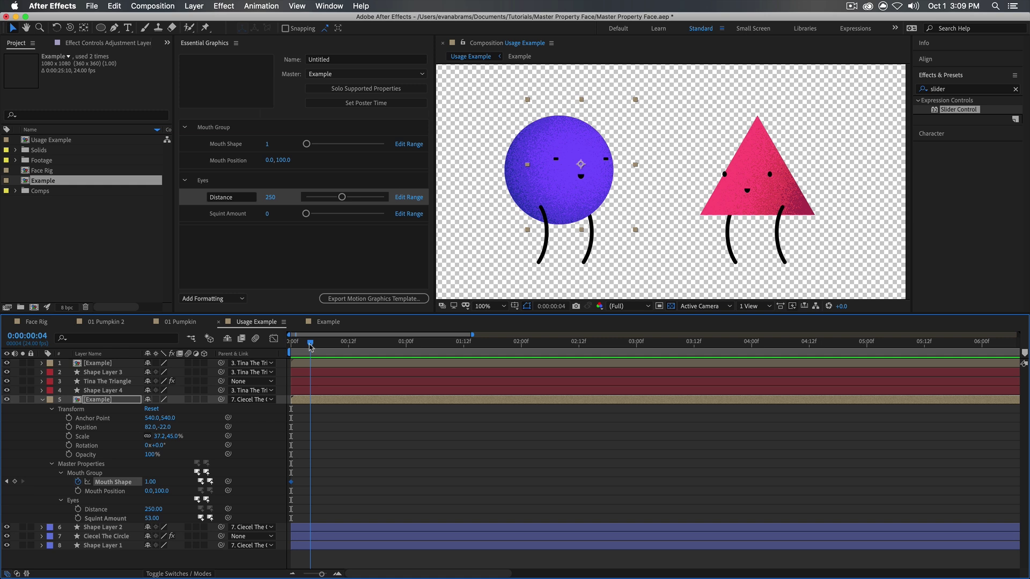
pyautogui.rightClick(291, 481)
pyautogui.click(325, 529)
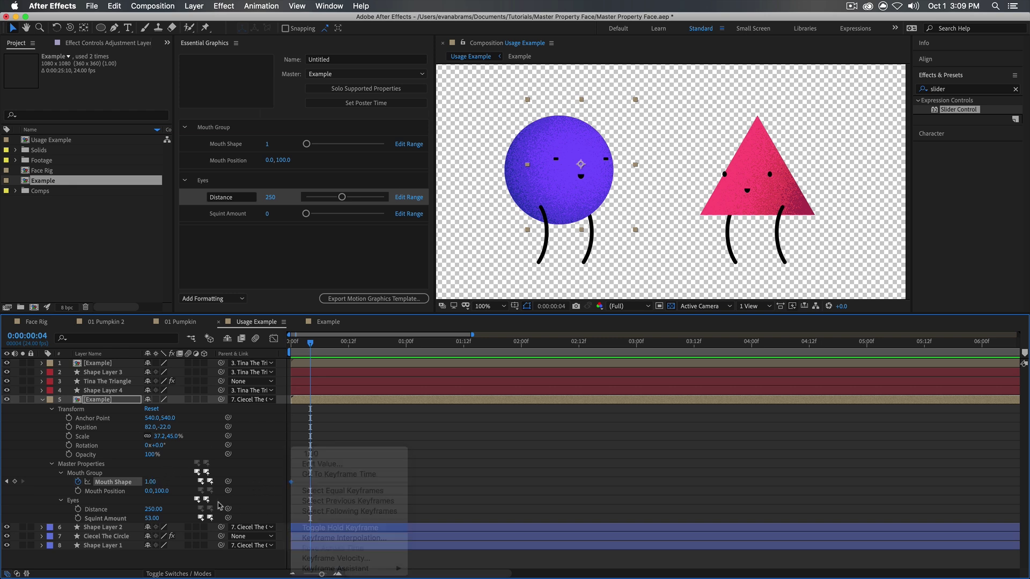
# - Add Mouth Shape keyframes from frame 4 to frame 11 using values 2, 3 and 1, ending on 1, and select the added keyframes
pyautogui.click(155, 482)
pyautogui.write('2')
pyautogui.press('Return')
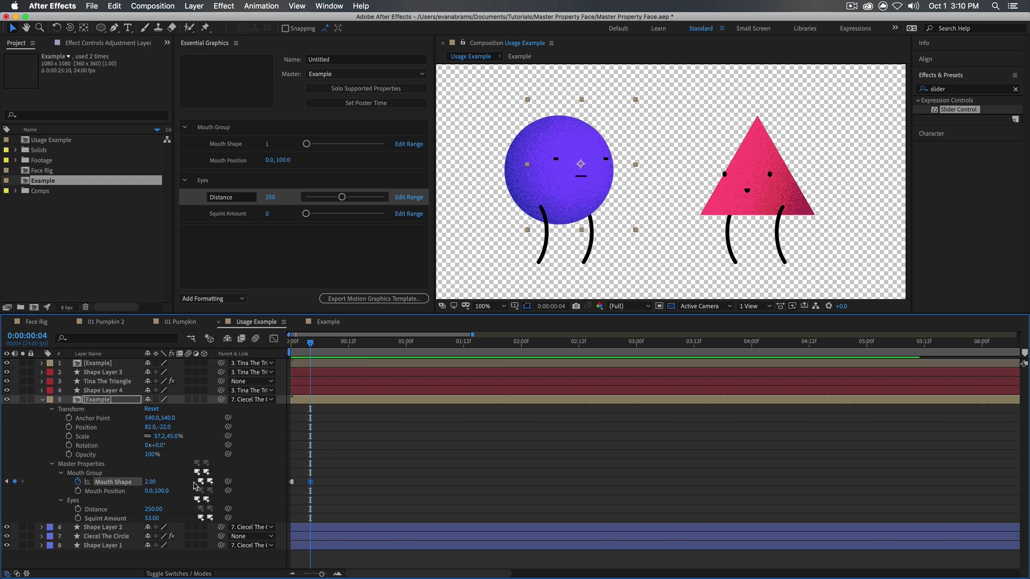
pyautogui.write('3')
pyautogui.press('Return')
pyautogui.moveTo(310, 343); pyautogui.dragTo(316, 345)
pyautogui.click(150, 482)
pyautogui.write('1')
pyautogui.press('Return')
pyautogui.moveTo(316, 343); pyautogui.dragTo(344, 341)
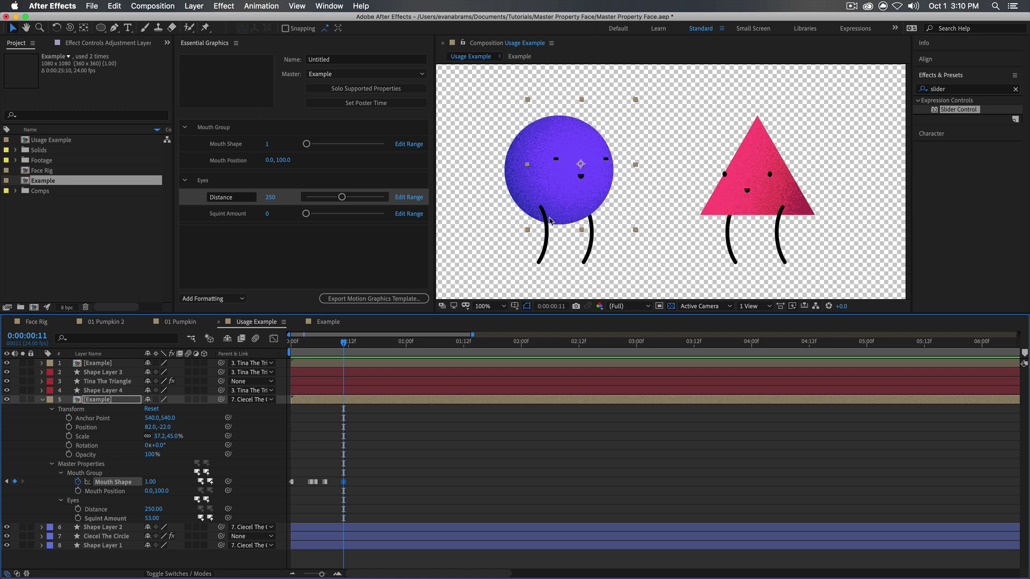
pyautogui.click(354, 472)
pyautogui.moveTo(353, 472); pyautogui.dragTo(298, 490)
# - Examine how the Mouth Shape keyframes match the audio waveform in 01 Pumpkin around 0:00:04:23, and return to Usage Example
pyautogui.click(180, 321)
pyautogui.scroll(-2, 509, 530)
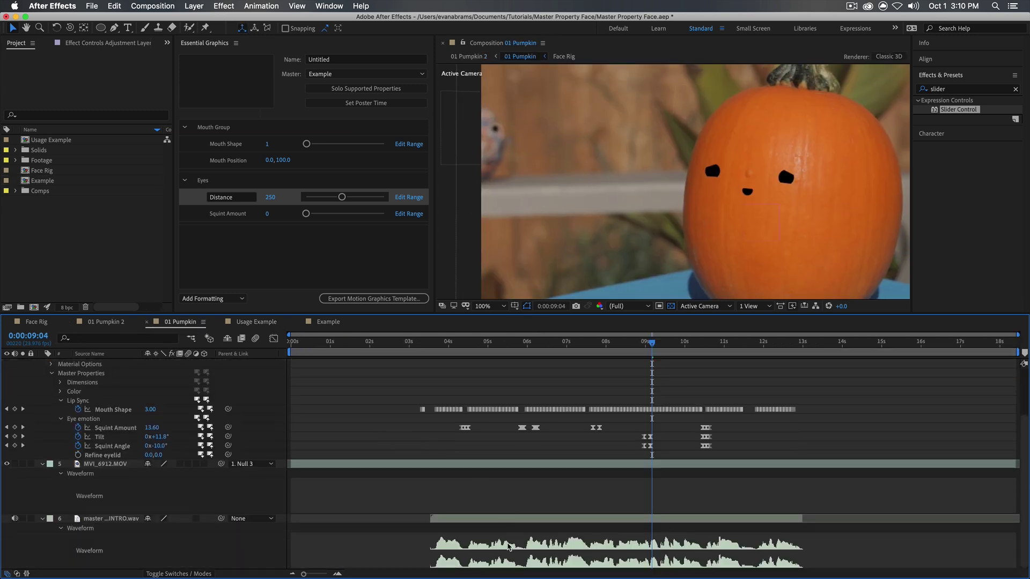
pyautogui.click(471, 345)
pyautogui.moveTo(471, 345); pyautogui.dragTo(486, 345)
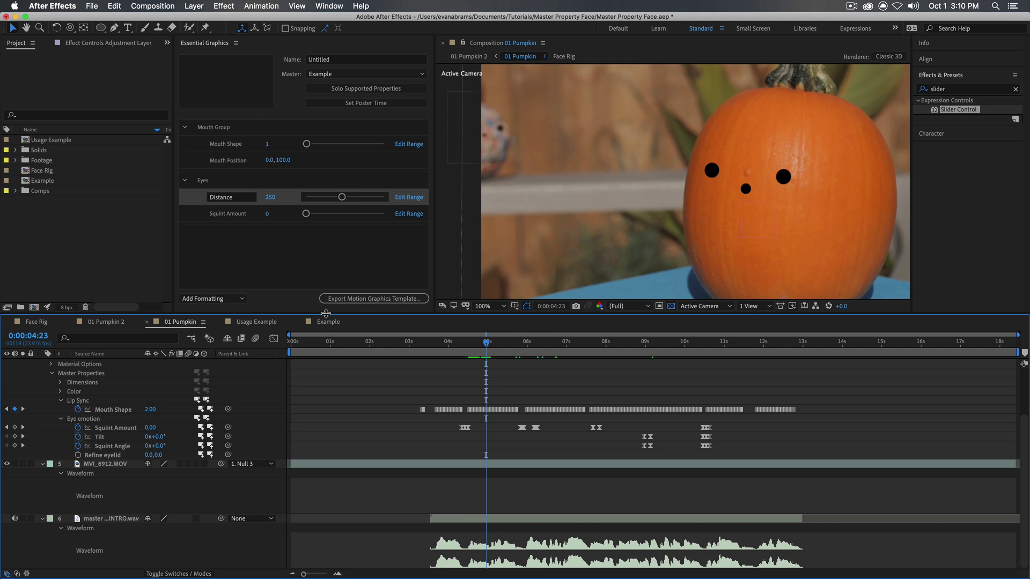
pyautogui.click(322, 322)
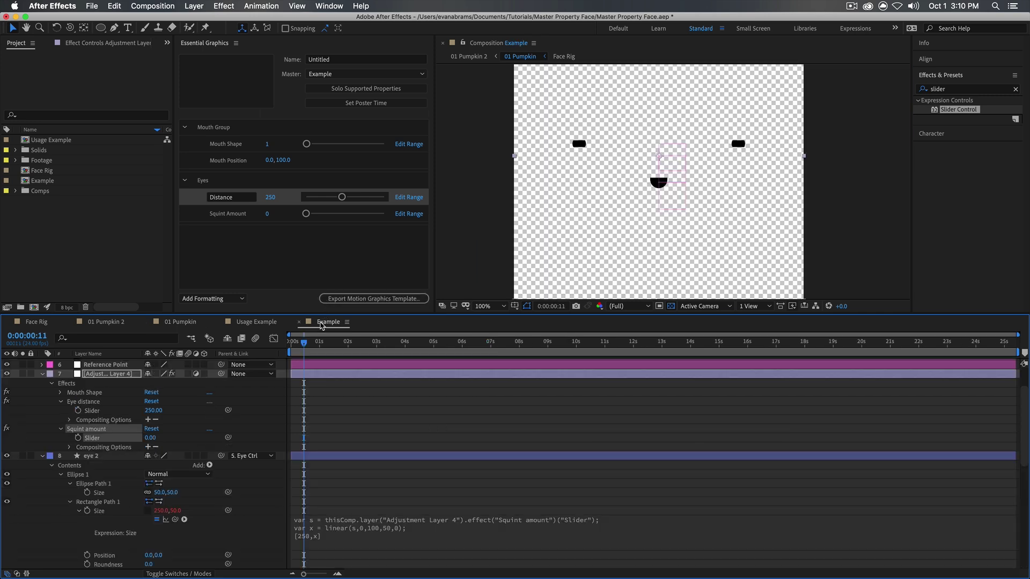
pyautogui.click(252, 322)
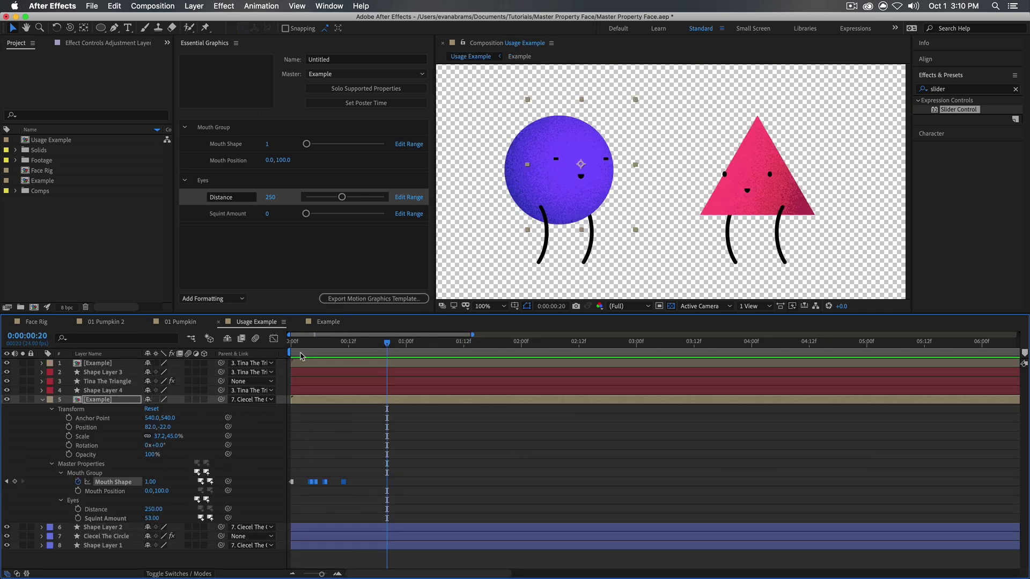